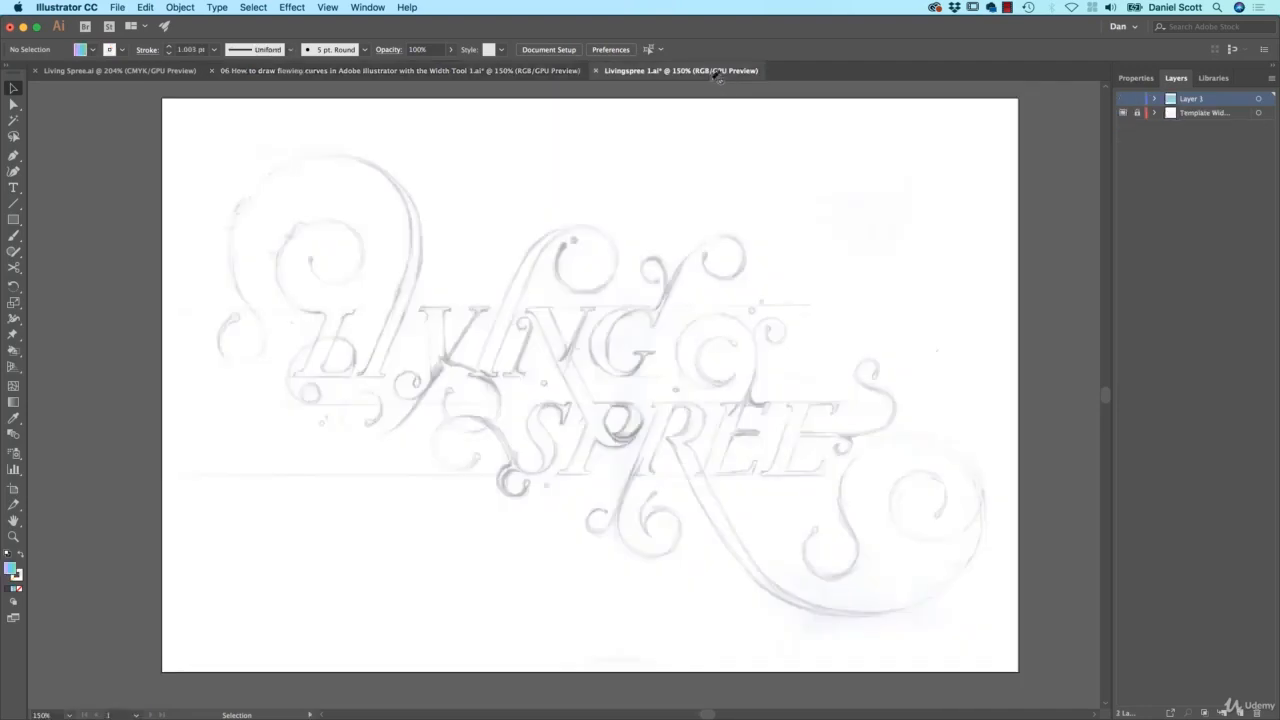
Show the hidden Layer 1 above the lettering sketch template.
{"action": "left_click", "coordinate": [1122, 99]}
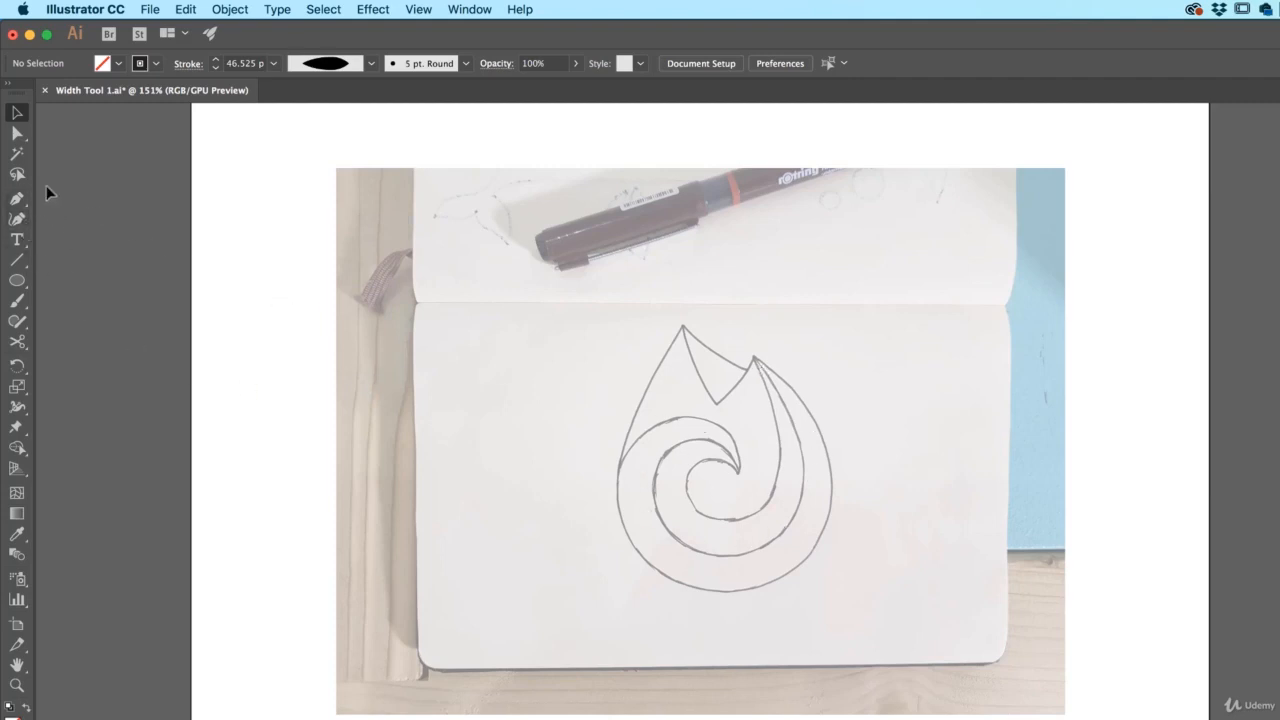
Try tracing the flame's inner spiral with the Curvature tool, from the right tip around to the central hook point, using six anchor points.
{"action": "left_click", "coordinate": [18, 220]}
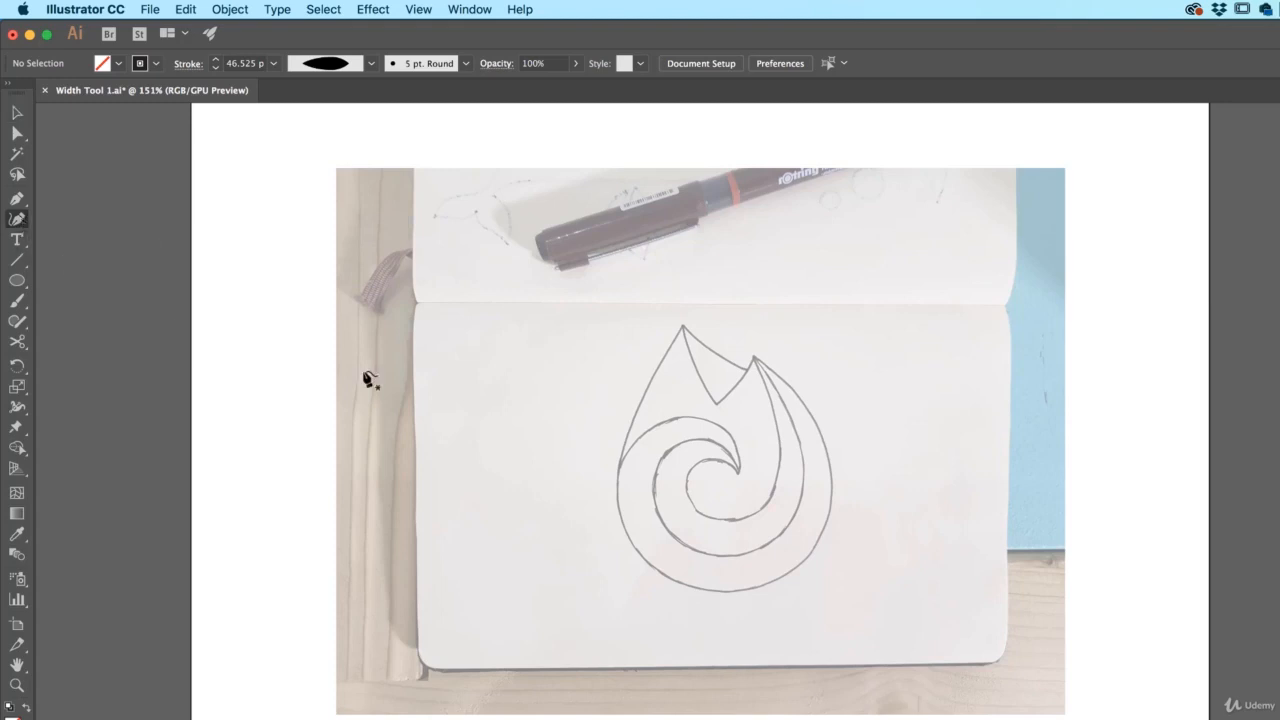
{"action": "left_click", "coordinate": [753, 357]}
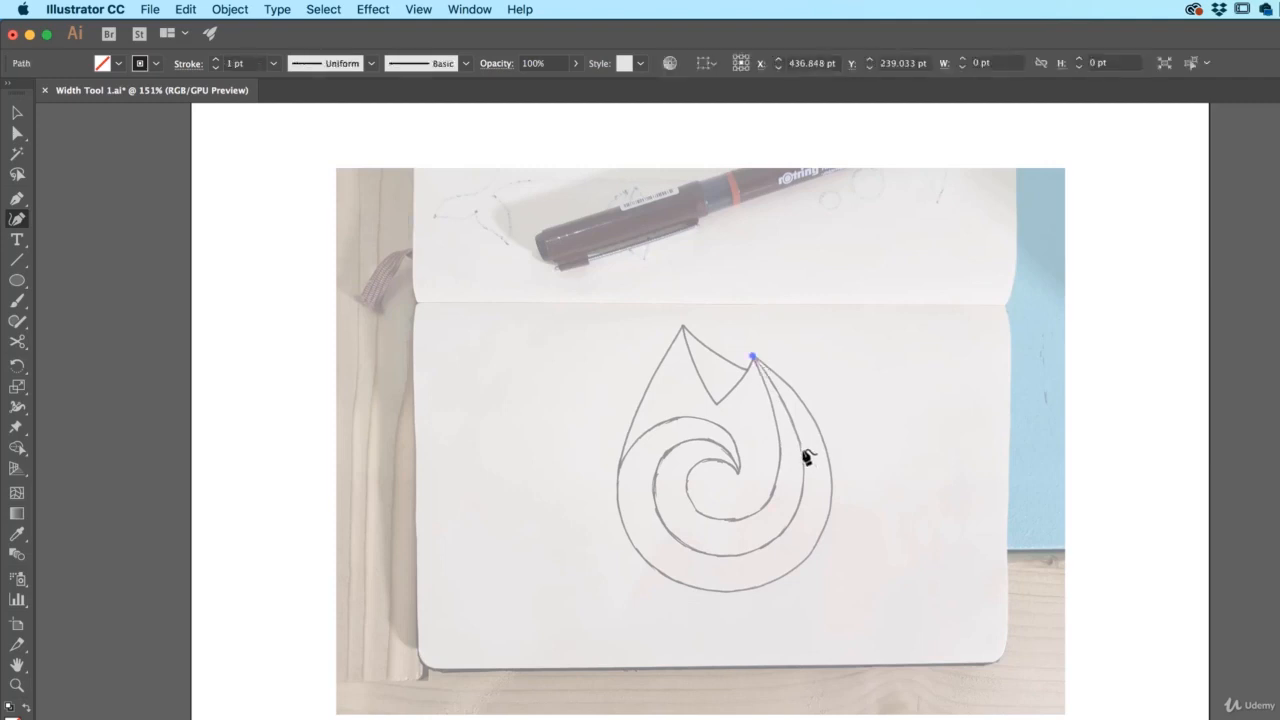
{"action": "left_click", "coordinate": [802, 484]}
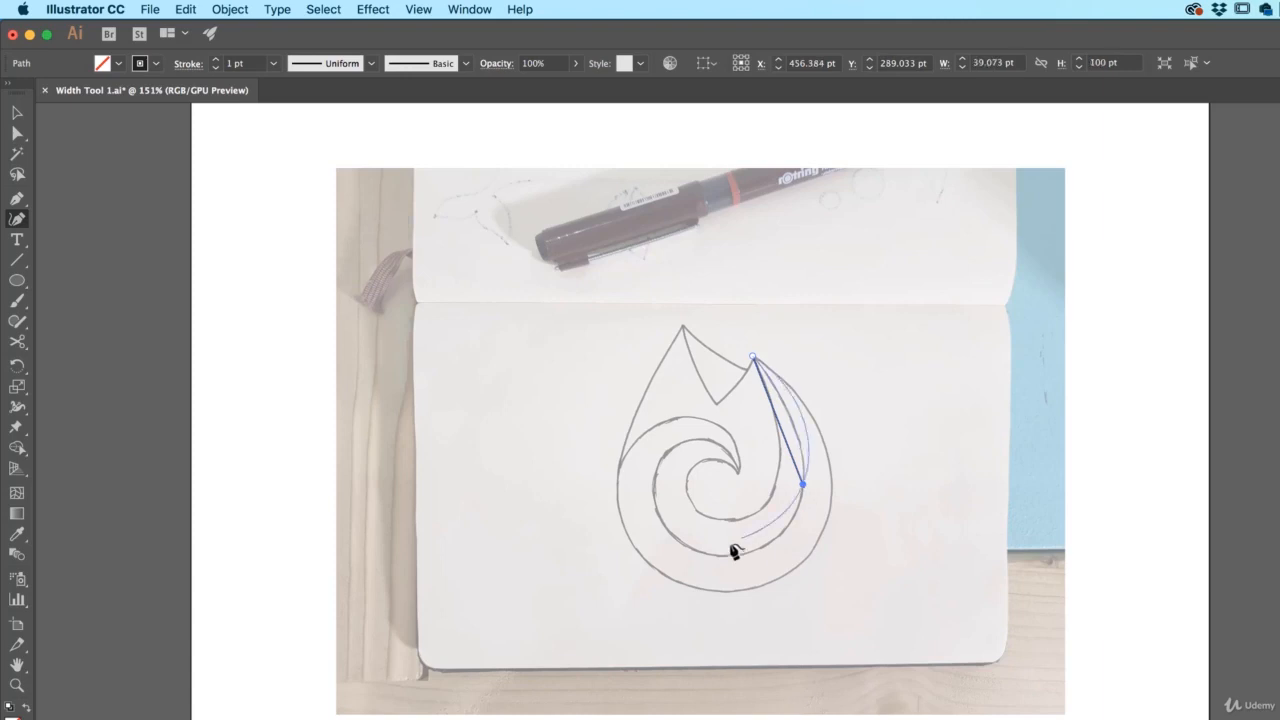
{"action": "left_click", "coordinate": [725, 556]}
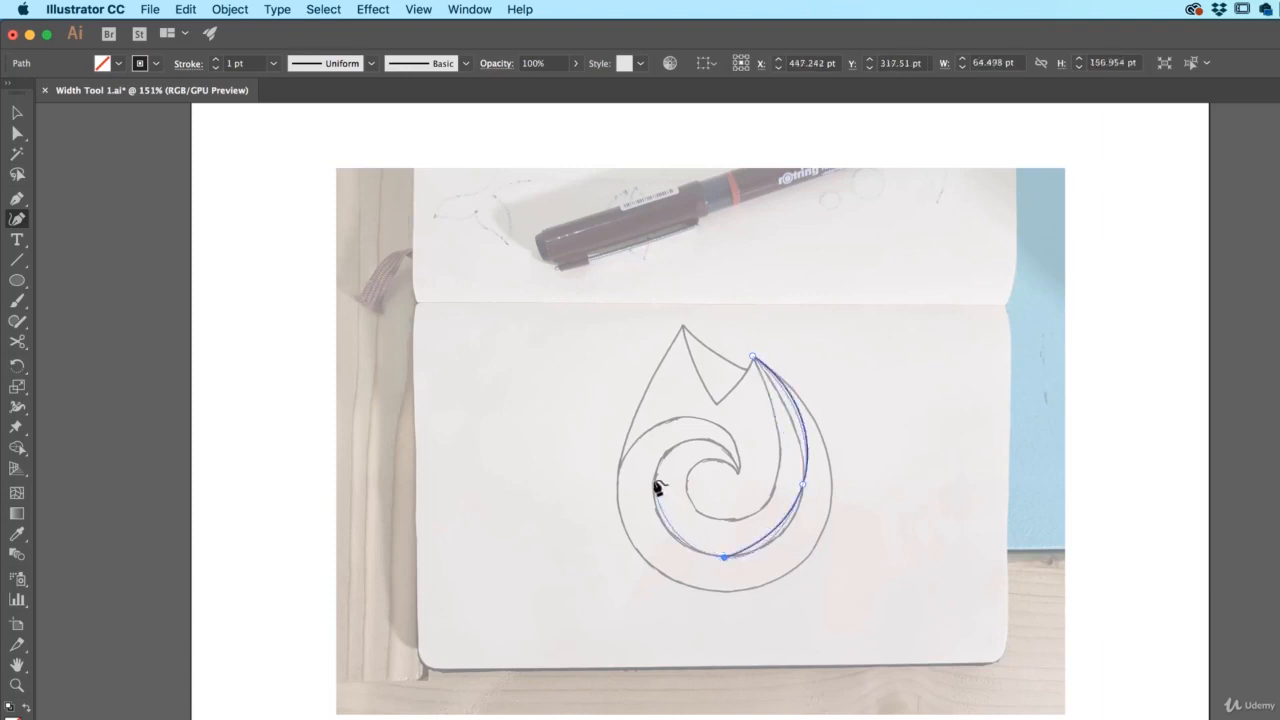
{"action": "left_click", "coordinate": [651, 482]}
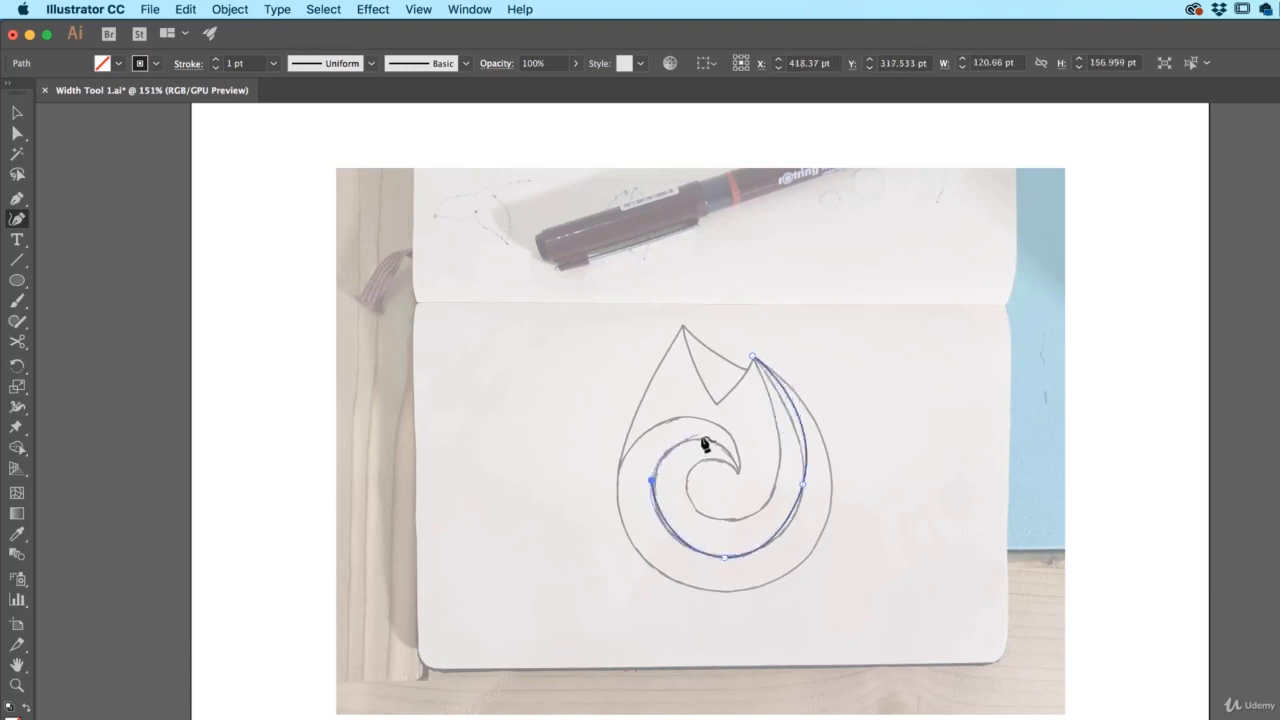
{"action": "left_click", "coordinate": [695, 438]}
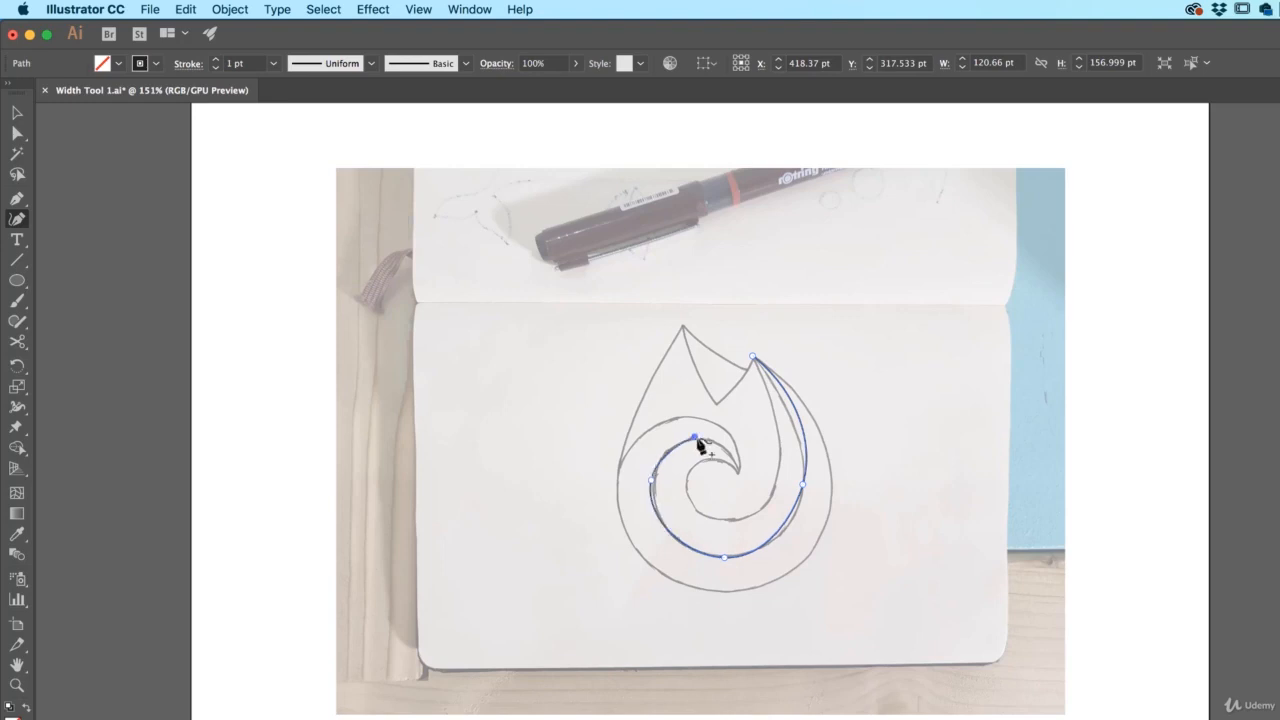
{"action": "left_click", "coordinate": [738, 475]}
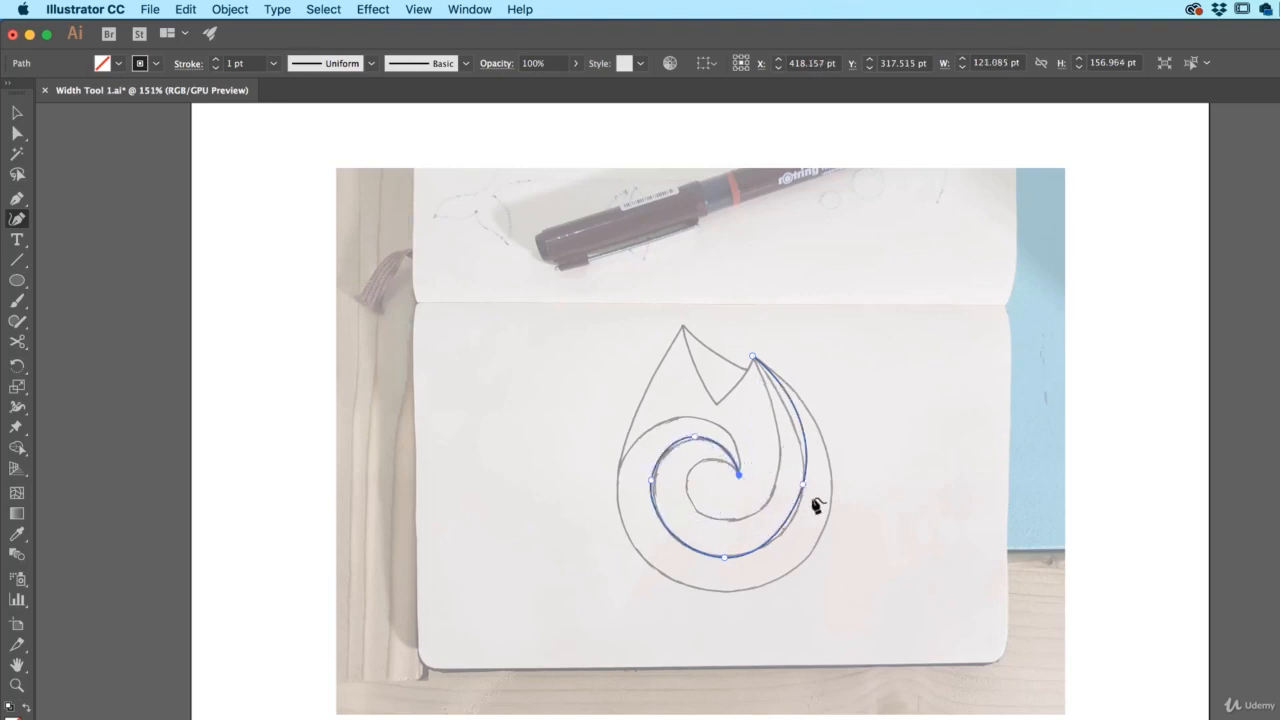
Undo the whole traced spiral path and the misplaced restart point at the flame's right tip.
{"action": "key", "text": "super+z"}
{"action": "key", "text": "super+z"}
{"action": "key", "text": "super+z"}
{"action": "key", "text": "super+z"}
{"action": "key", "text": "super+z"}
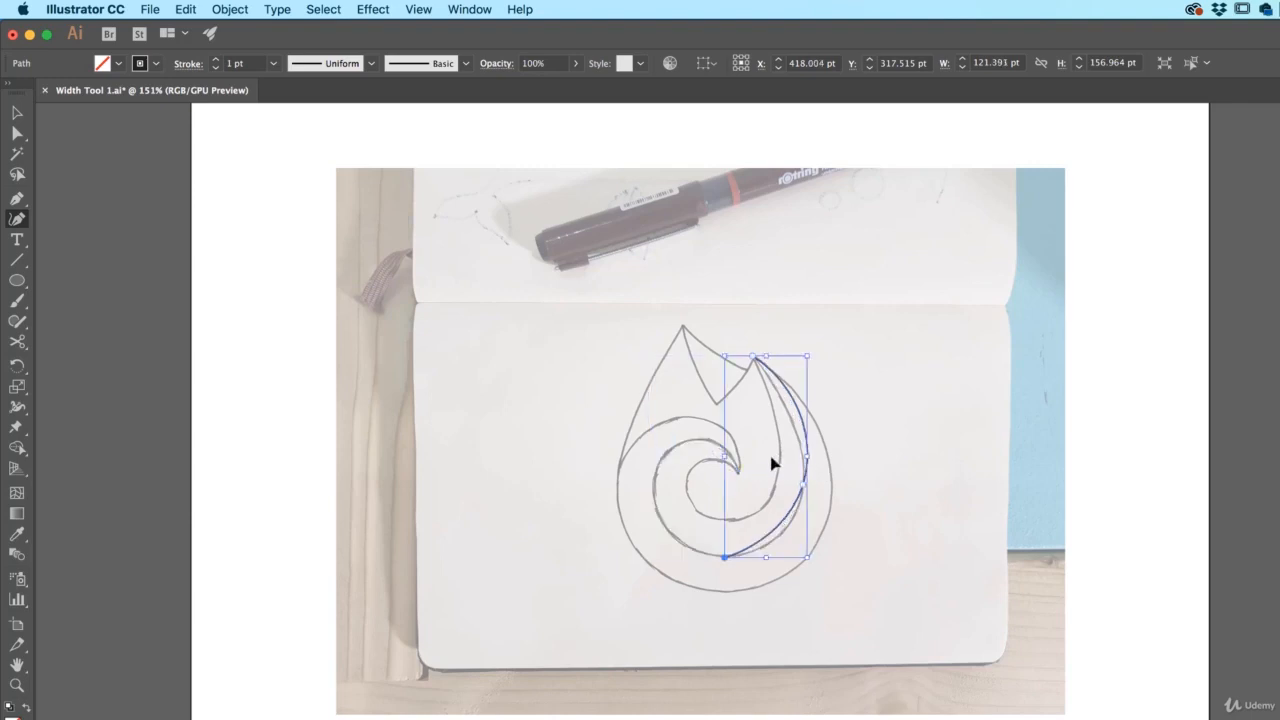
{"action": "key", "text": "super+z"}
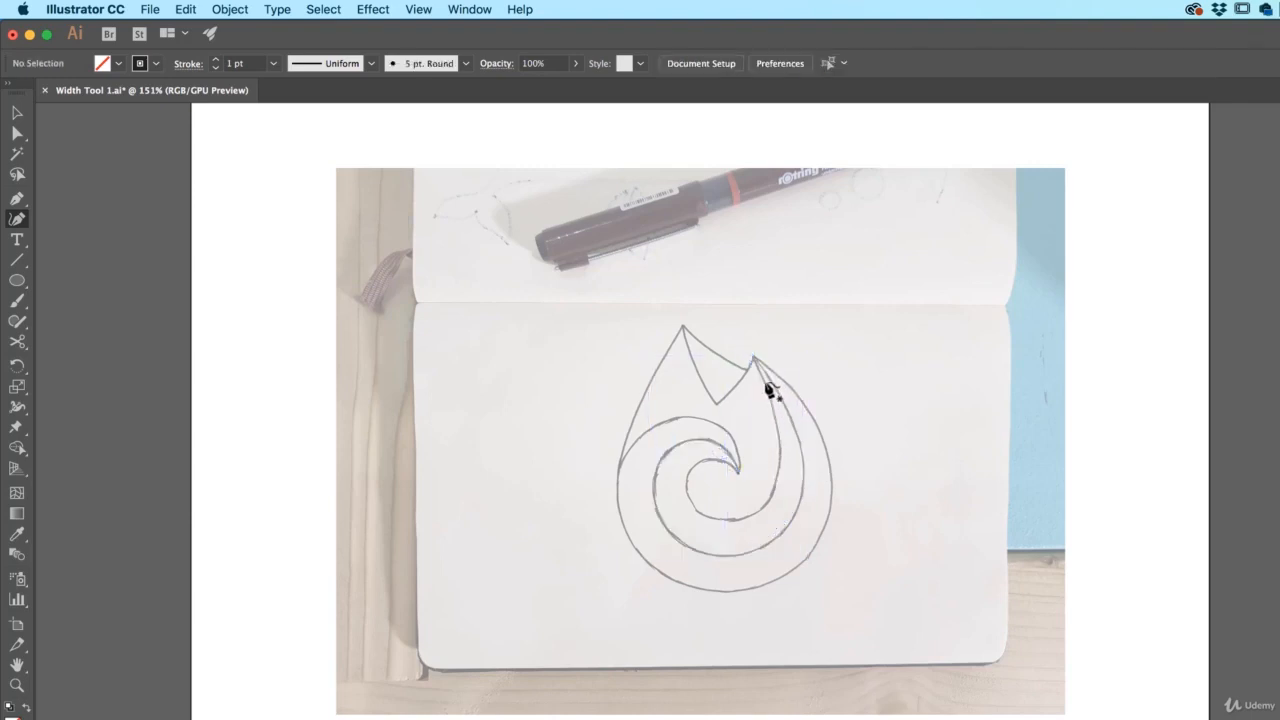
{"action": "left_click", "coordinate": [756, 362]}
{"action": "key", "text": "super+z"}
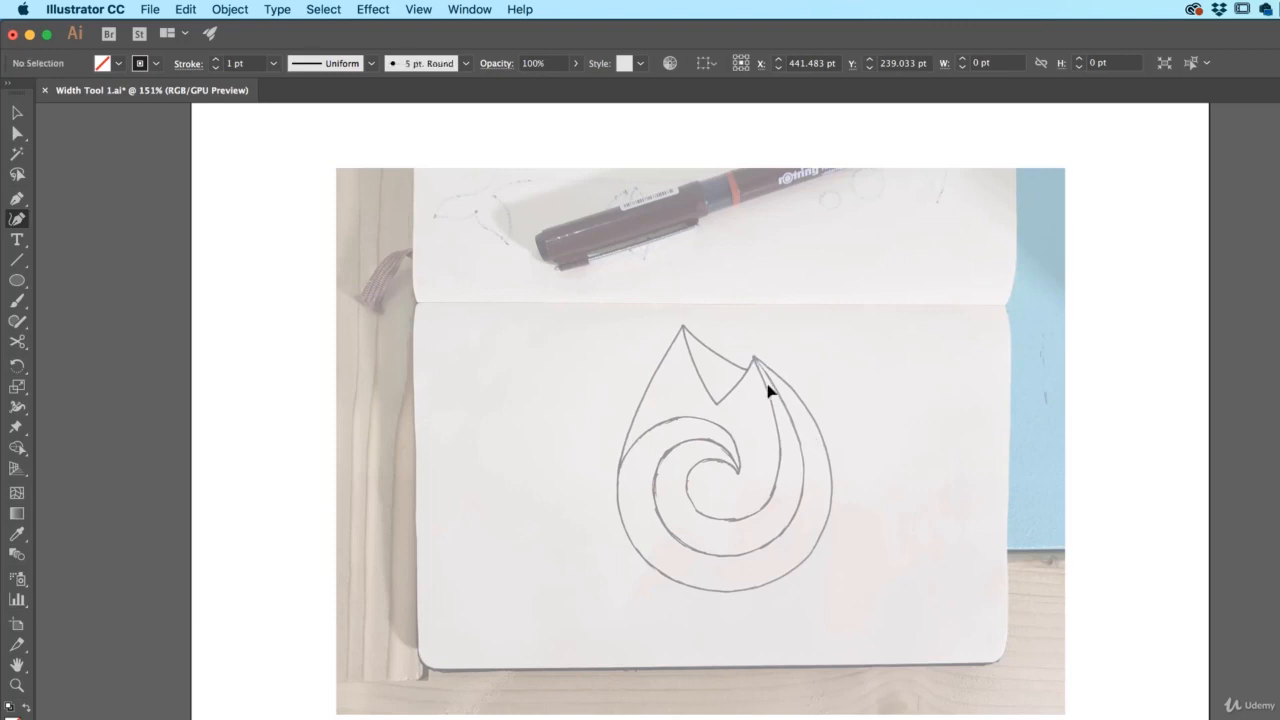
Trace the inner spiral from the flame's right tip to the central hook as an open curve about 116 by 154 pt, and deselect it.
{"action": "left_click", "coordinate": [754, 358]}
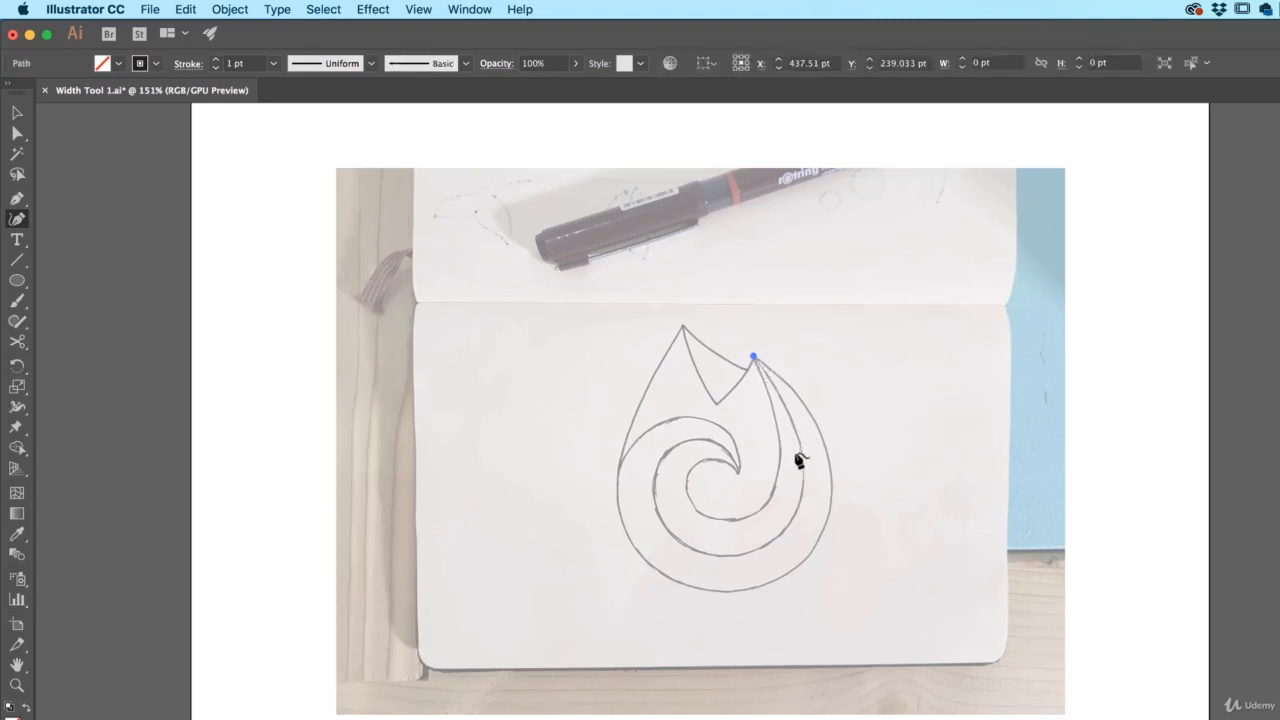
{"action": "left_click_drag", "start_coordinate": [803, 449], "coordinate": [742, 478]}
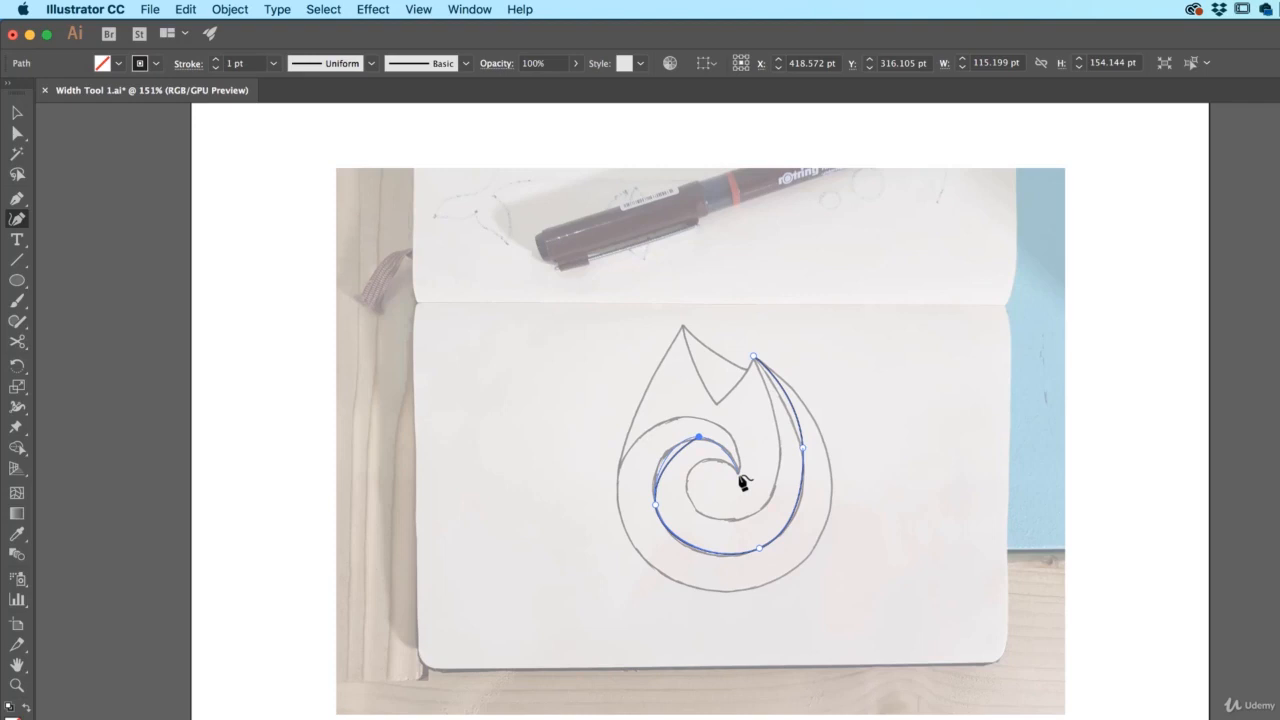
{"action": "left_click", "coordinate": [740, 478]}
{"action": "key", "text": "v"}
{"action": "left_click", "coordinate": [765, 508]}
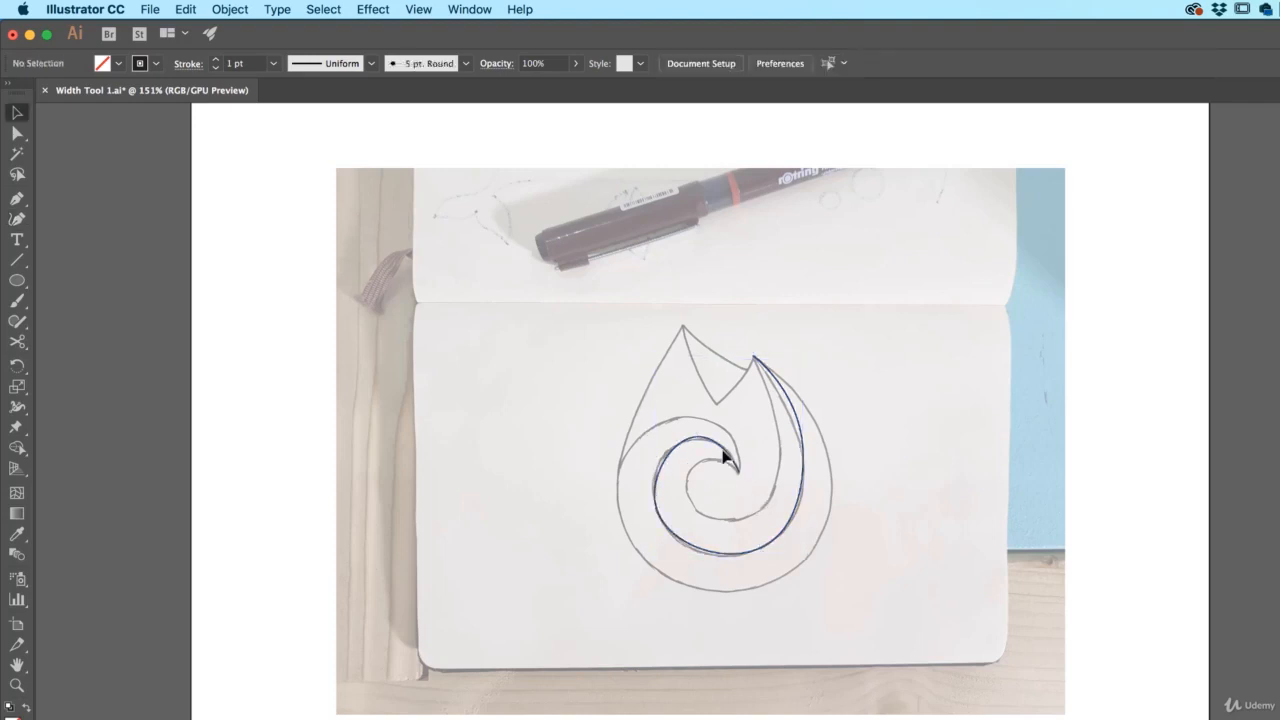
Duplicate the traced spiral path horizontally, placing the copy about 226 pt to the right of the original.
{"action": "left_click", "coordinate": [727, 467]}
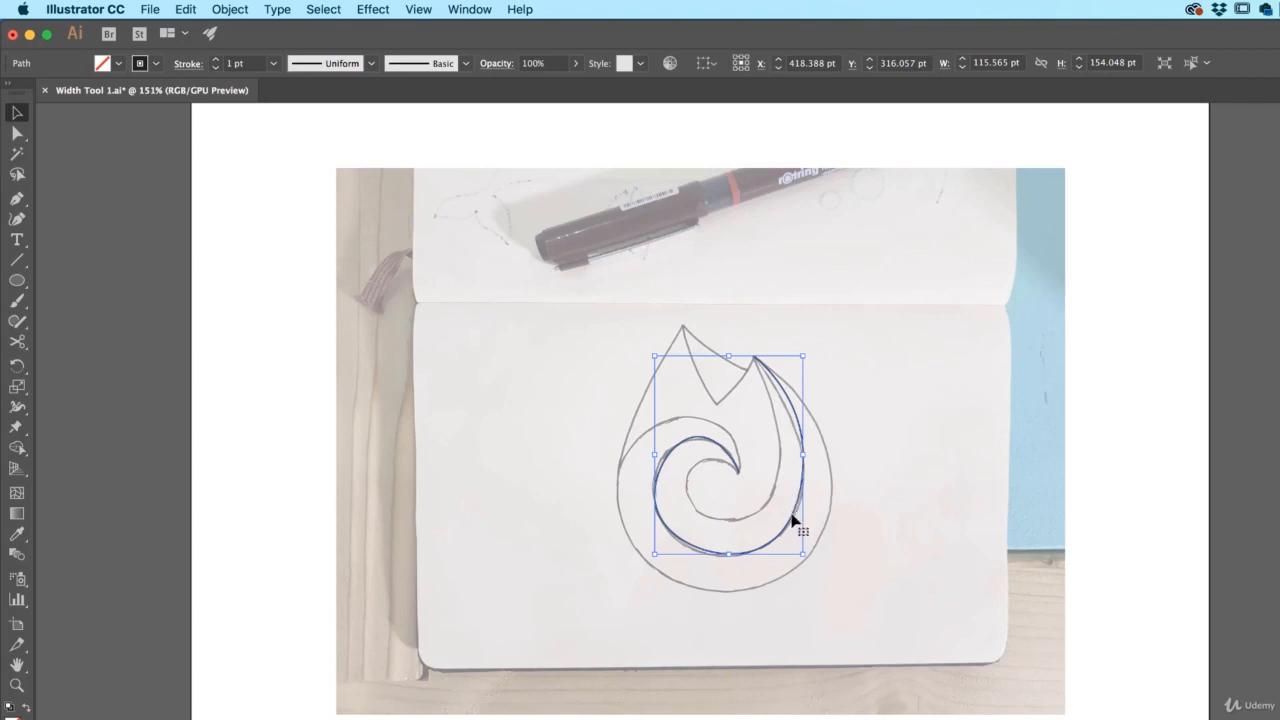
{"action": "left_click_drag", "start_coordinate": [792, 518], "coordinate": [884, 473]}
{"action": "key", "text": "super+z"}
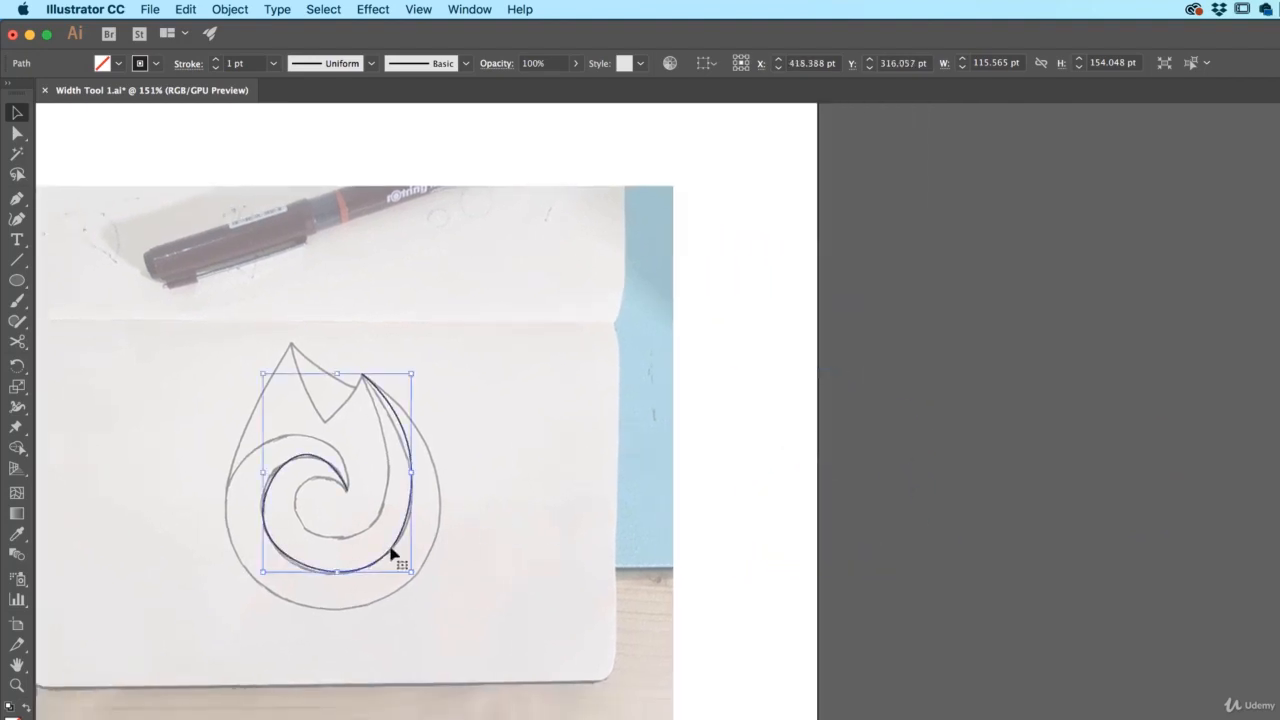
{"action": "left_click_drag", "start_coordinate": [392, 556], "coordinate": [682, 556]}
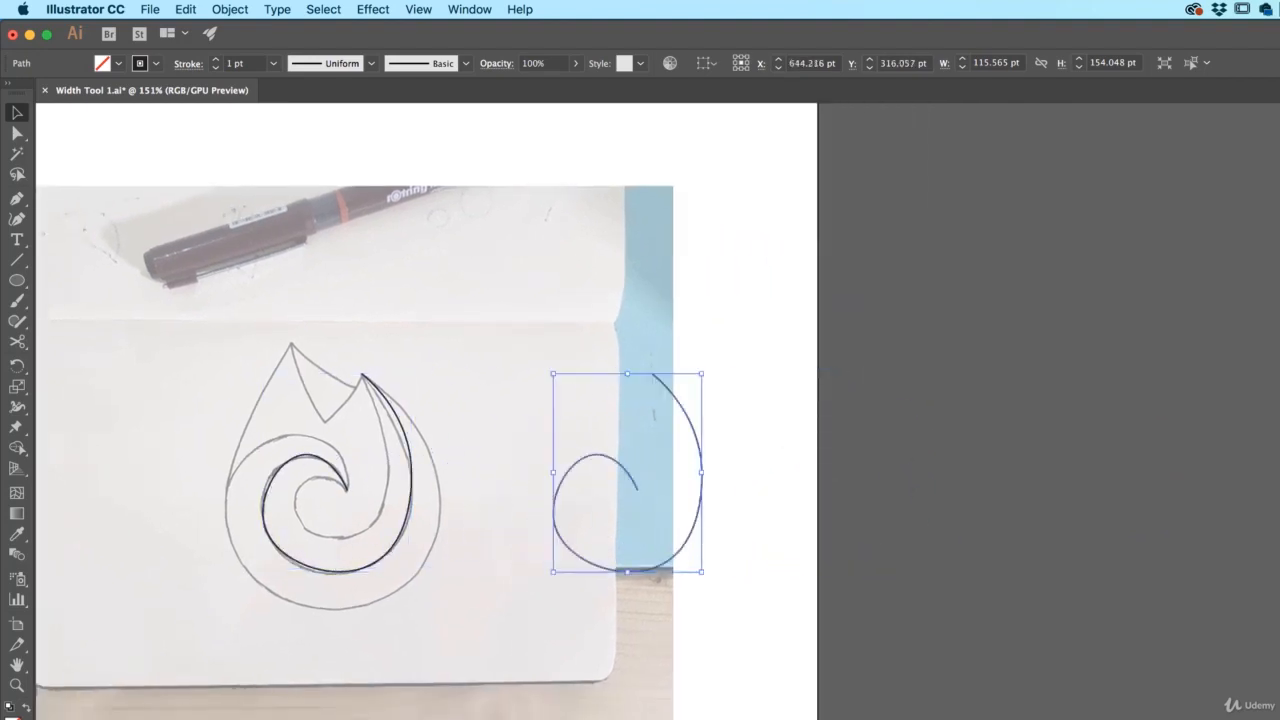
Hide the sketch template so only the two spiral paths show, and clear the selection.
{"action": "key", "text": "super+shift+w"}
{"action": "left_click_drag", "start_coordinate": [455, 506], "coordinate": [635, 517]}
{"action": "left_click", "coordinate": [713, 413]}
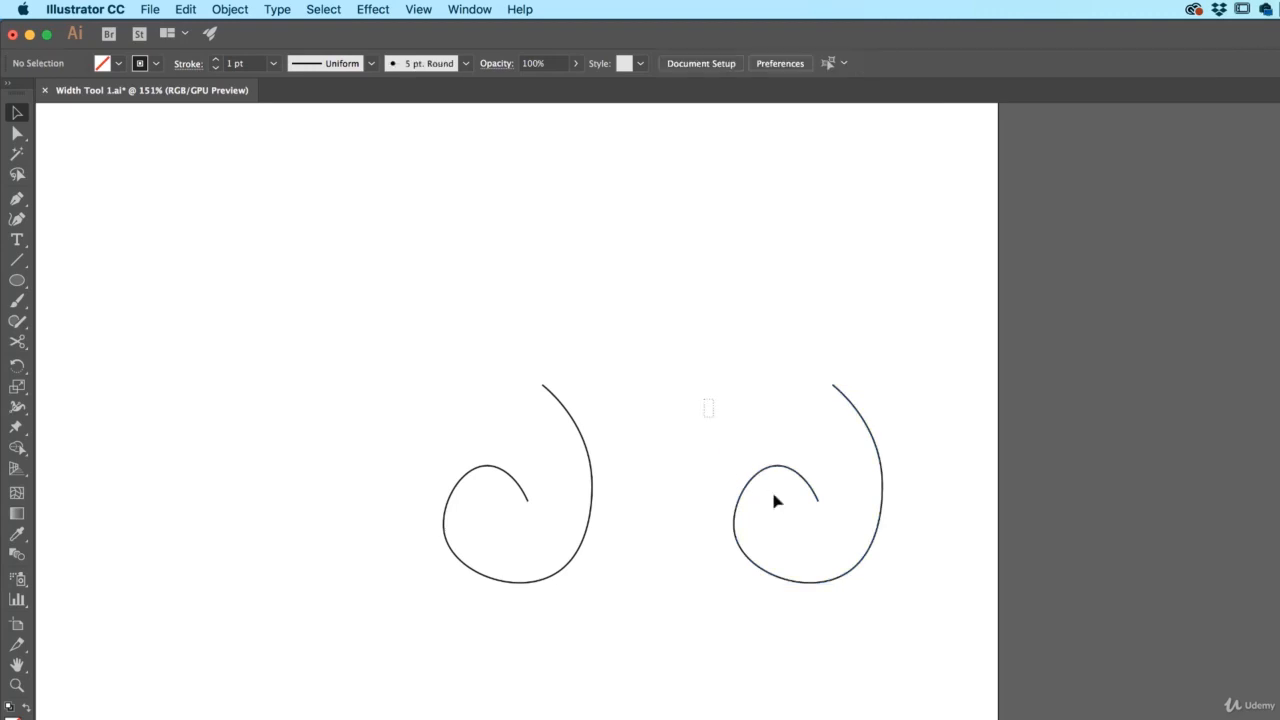
Open the Simplify settings for the copied spiral and compare the path with the preview off and on.
{"action": "left_click", "coordinate": [836, 578]}
{"action": "left_click", "coordinate": [186, 9]}
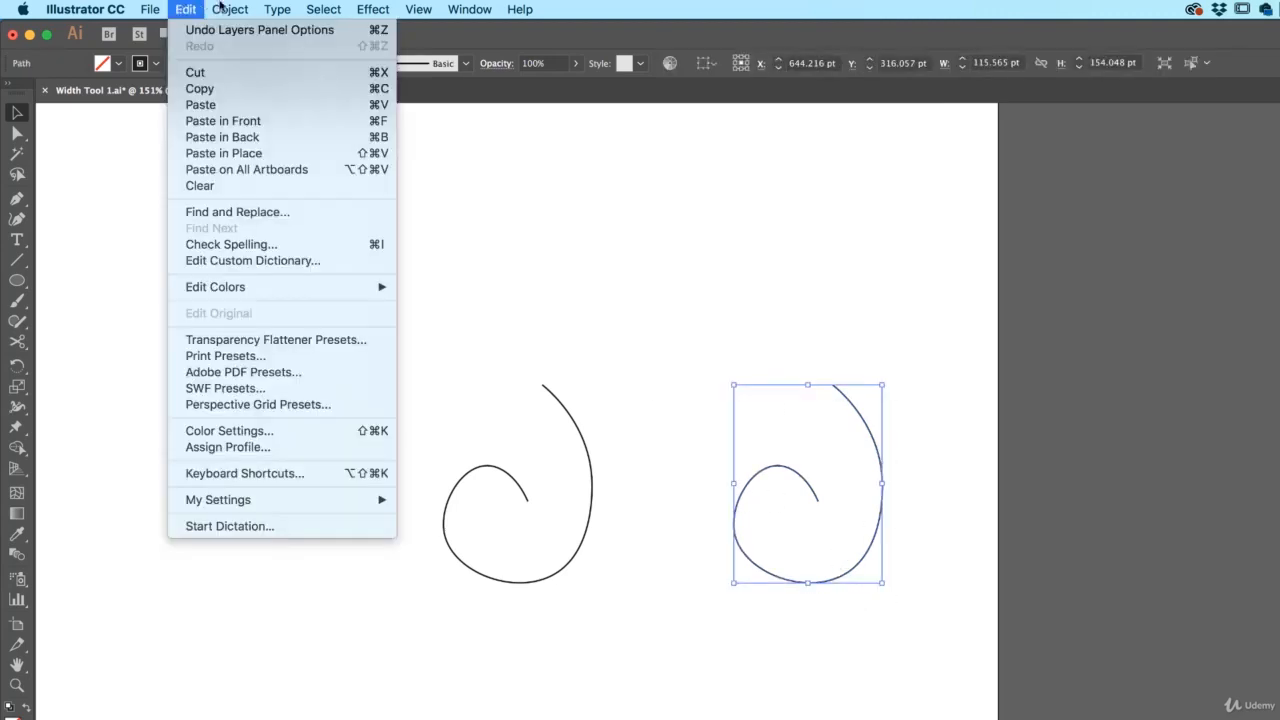
{"action": "mouse_move", "coordinate": [229, 9]}
{"action": "mouse_move", "coordinate": [286, 372]}
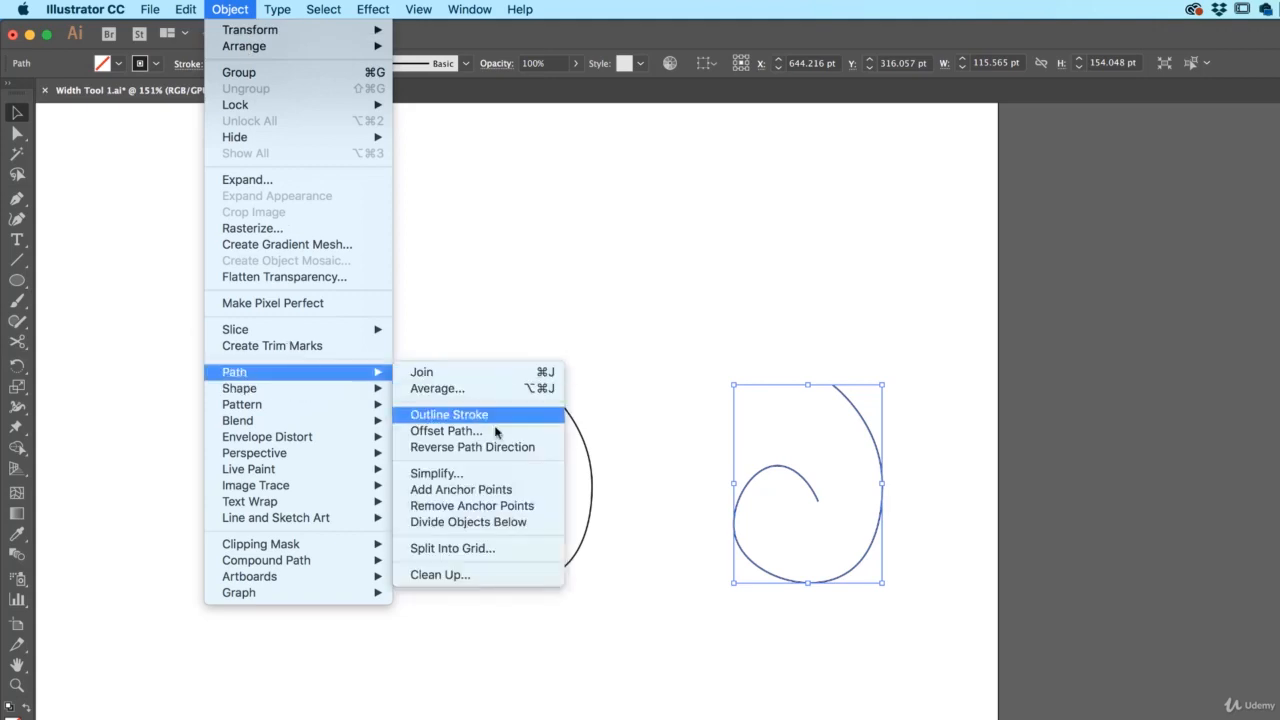
{"action": "left_click", "coordinate": [448, 473]}
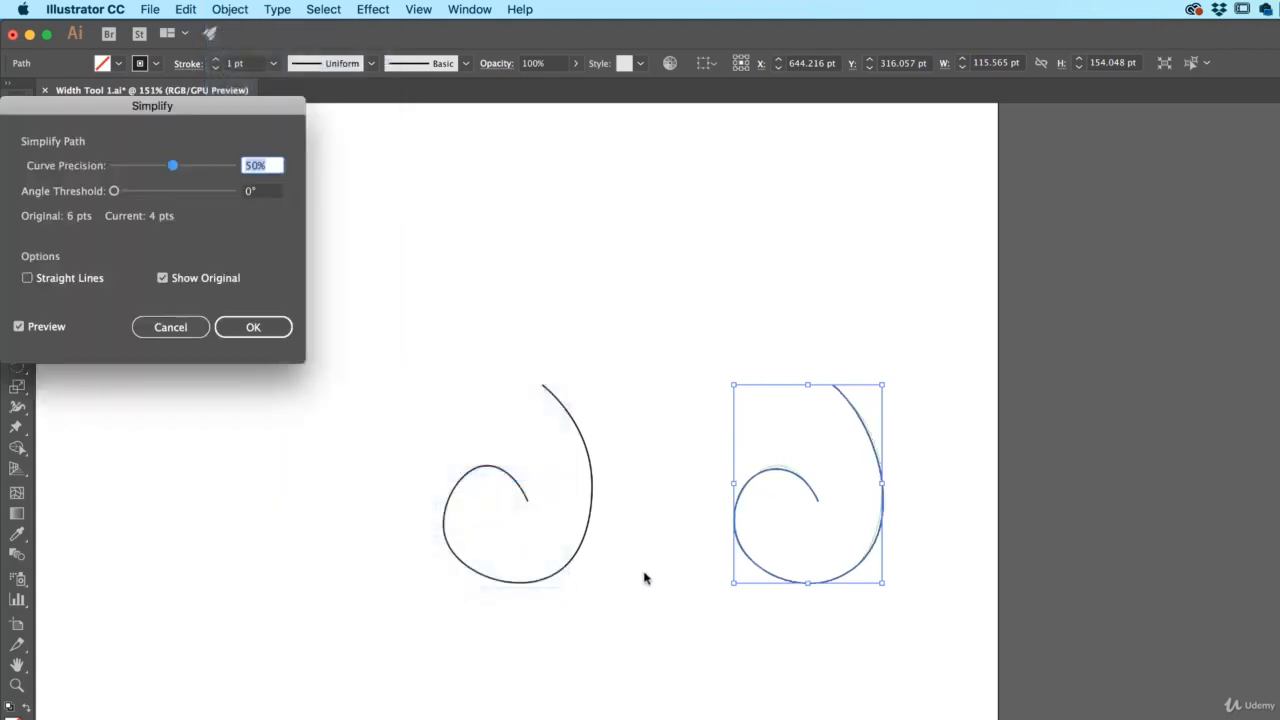
{"action": "left_click", "coordinate": [50, 328]}
{"action": "left_click", "coordinate": [51, 329]}
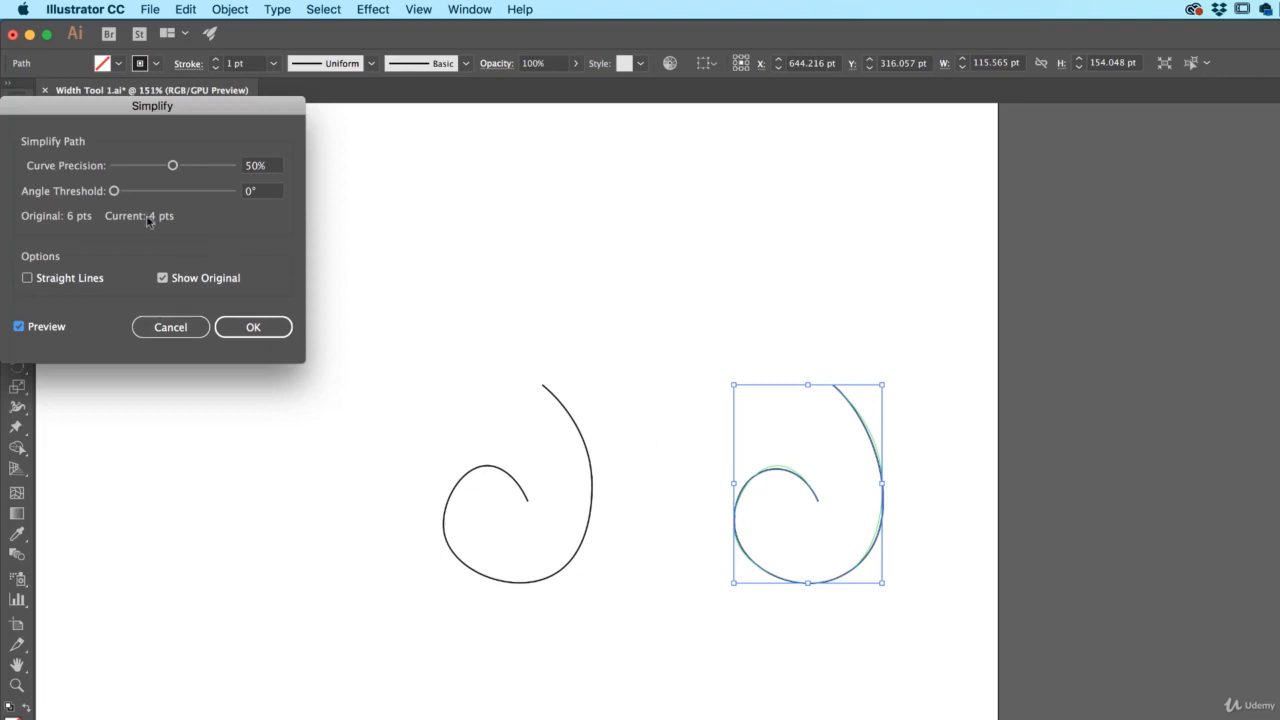
Set the curve precision to 60%, compare the preview with the original, and apply the simplification to the copied spiral.
{"action": "left_click_drag", "start_coordinate": [172, 166], "coordinate": [214, 167]}
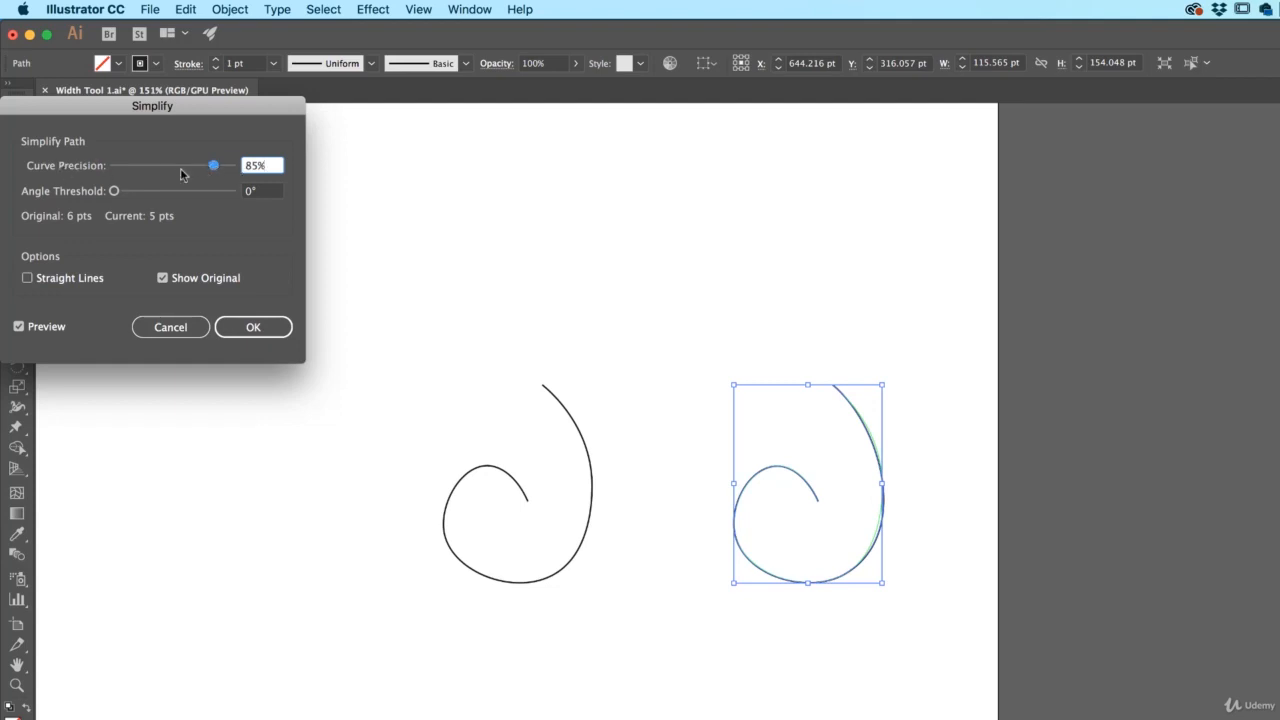
{"action": "left_click_drag", "start_coordinate": [218, 171], "coordinate": [185, 171]}
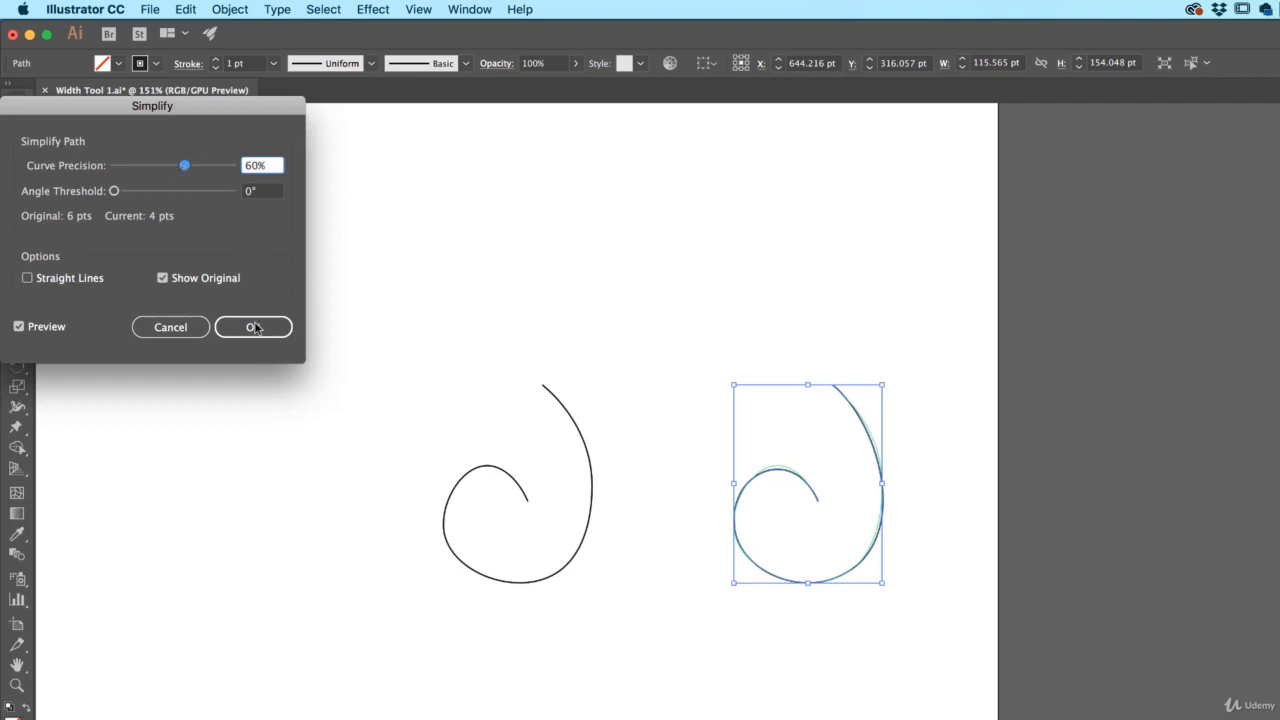
{"action": "left_click", "coordinate": [40, 330]}
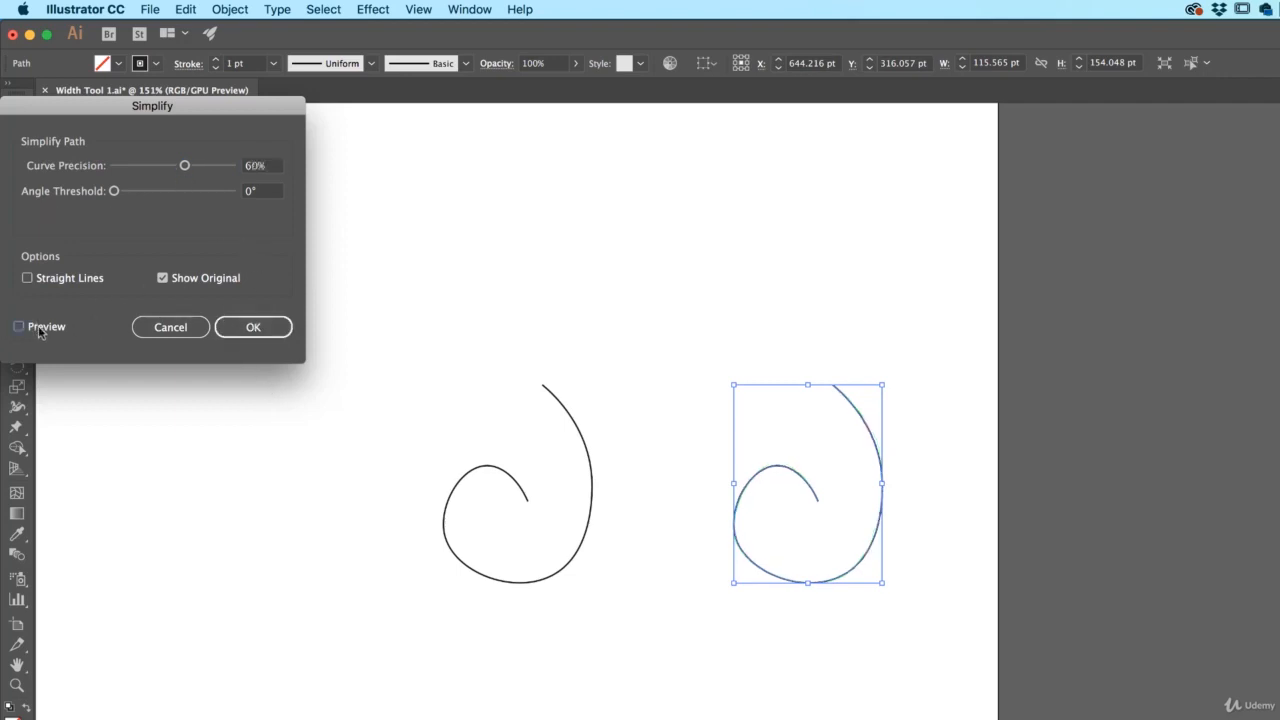
{"action": "left_click", "coordinate": [40, 330]}
{"action": "left_click", "coordinate": [40, 331]}
{"action": "left_click", "coordinate": [41, 332]}
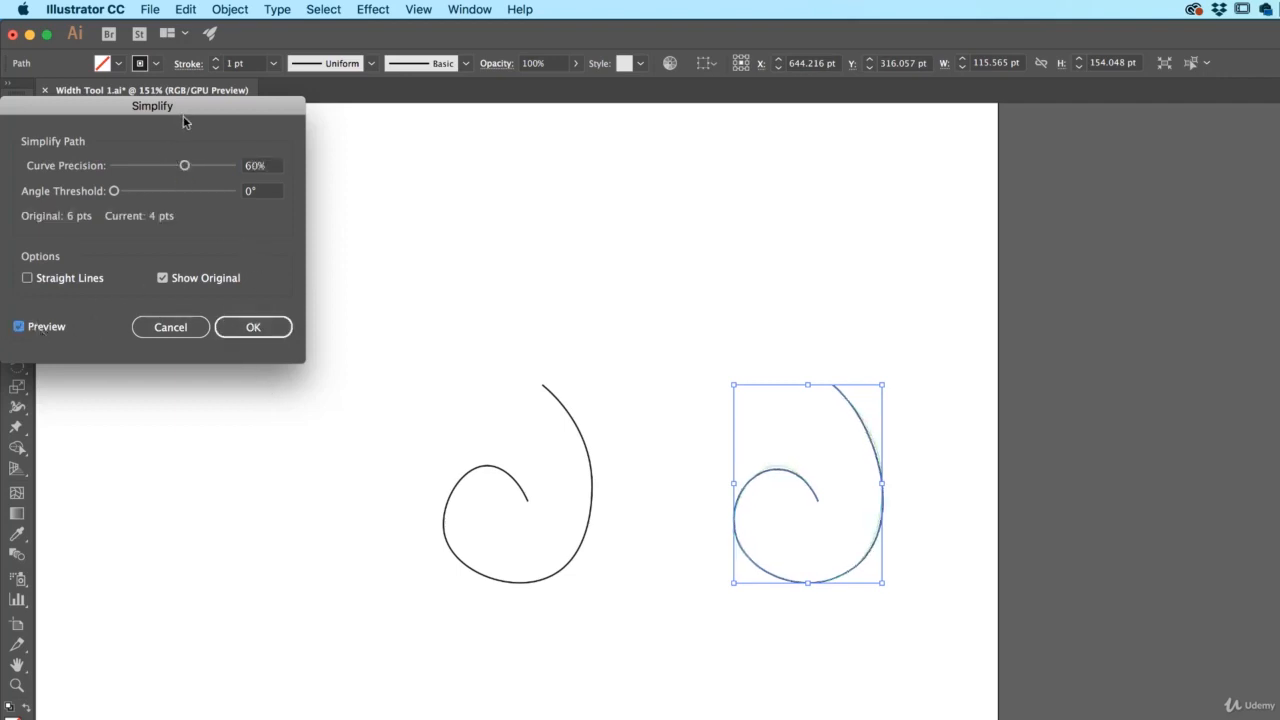
{"action": "left_click_drag", "start_coordinate": [204, 108], "coordinate": [275, 196]}
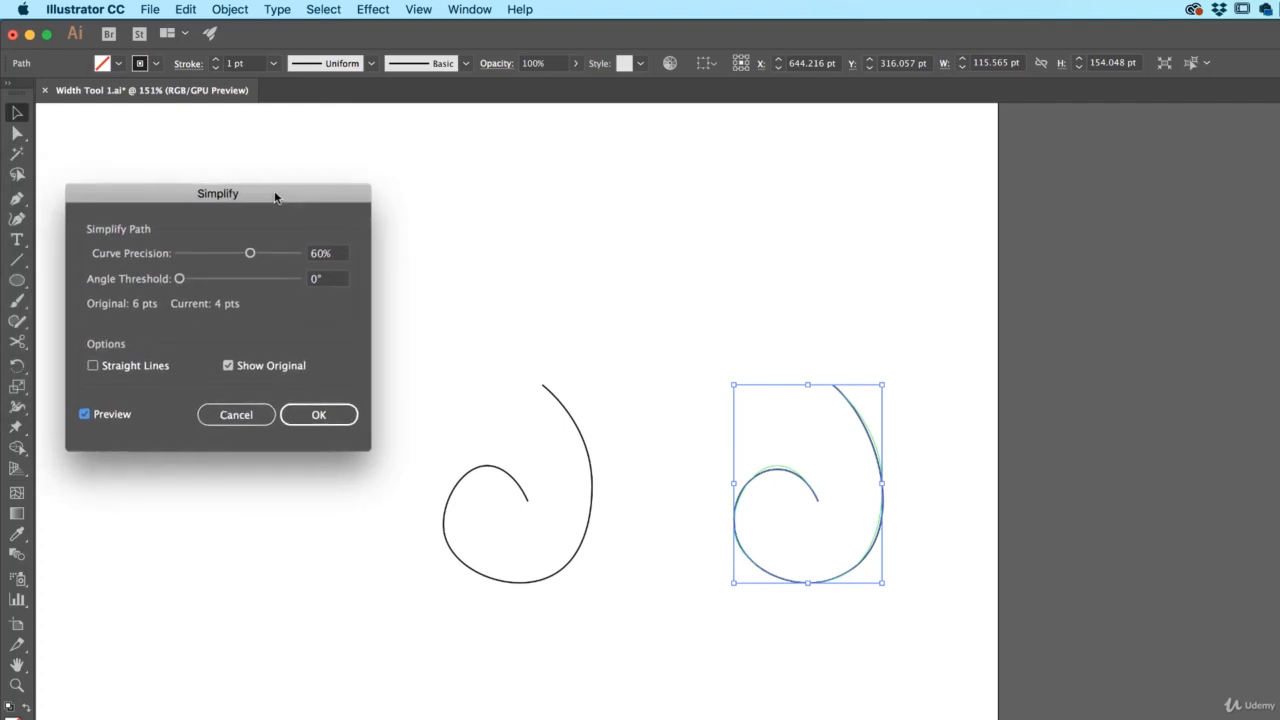
{"action": "left_click", "coordinate": [333, 416]}
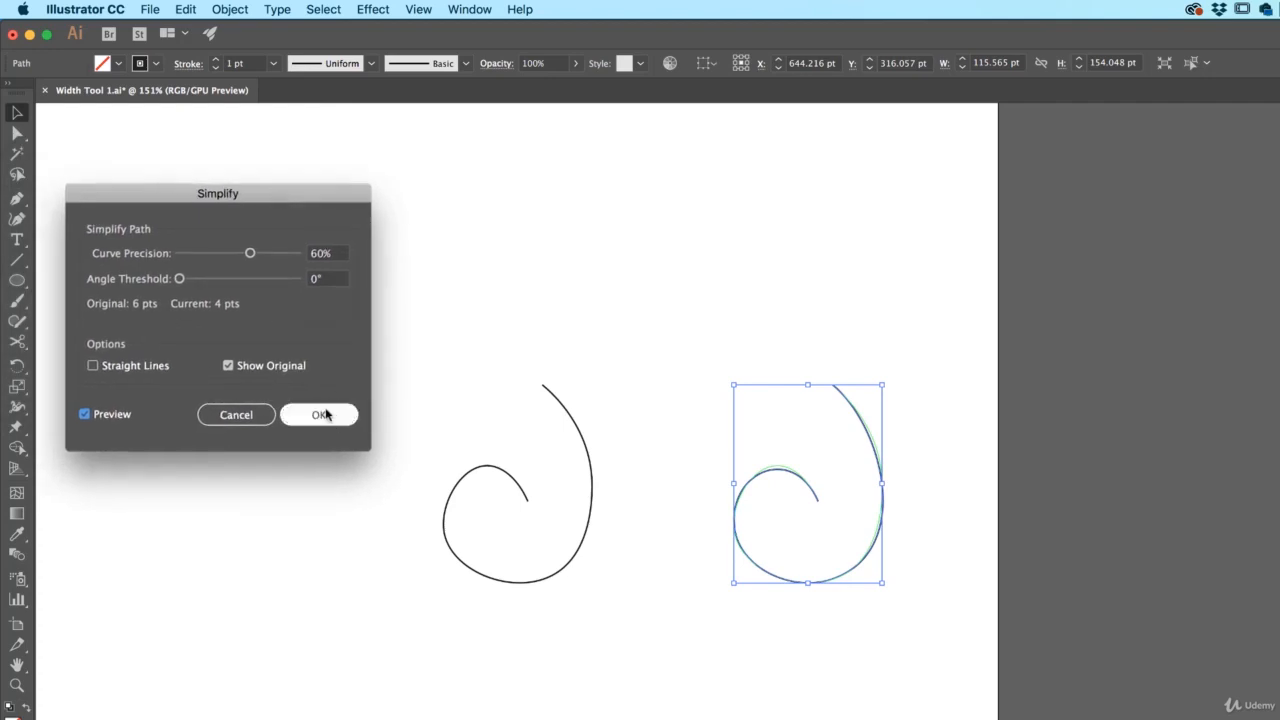
{"action": "left_click", "coordinate": [325, 418]}
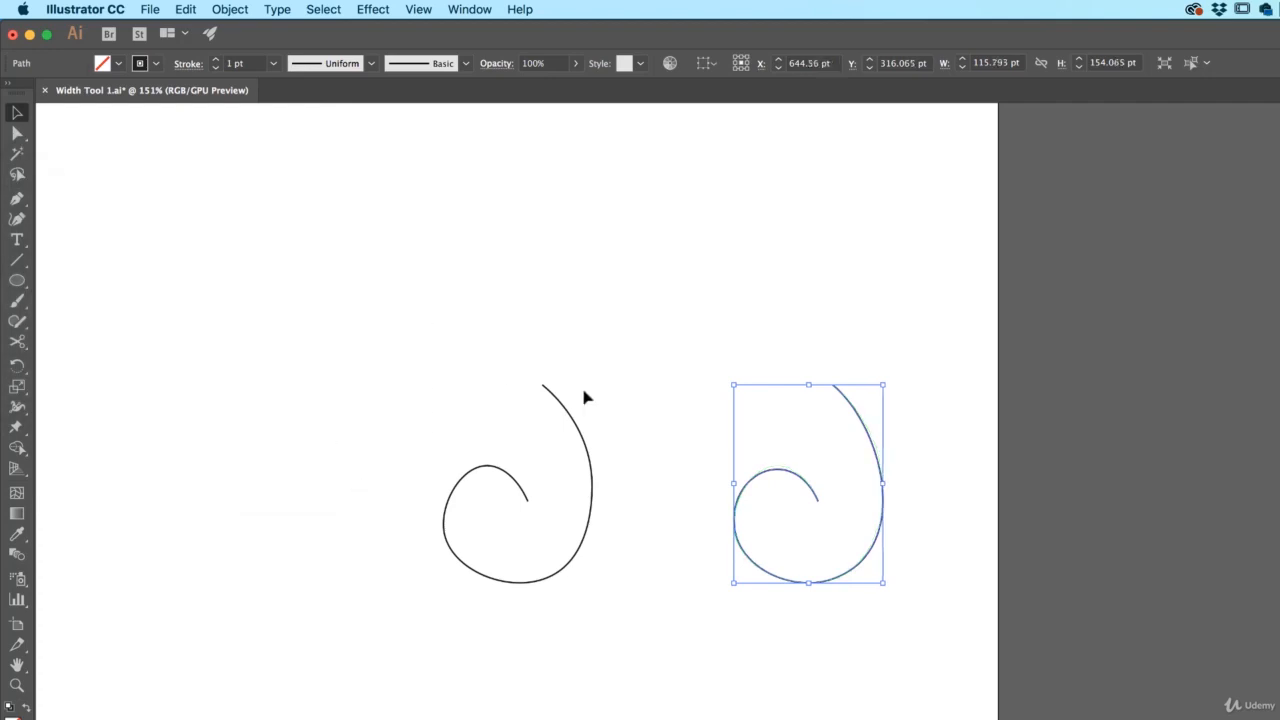
Delete the original, unsimplified spiral path.
{"action": "left_click", "coordinate": [886, 538]}
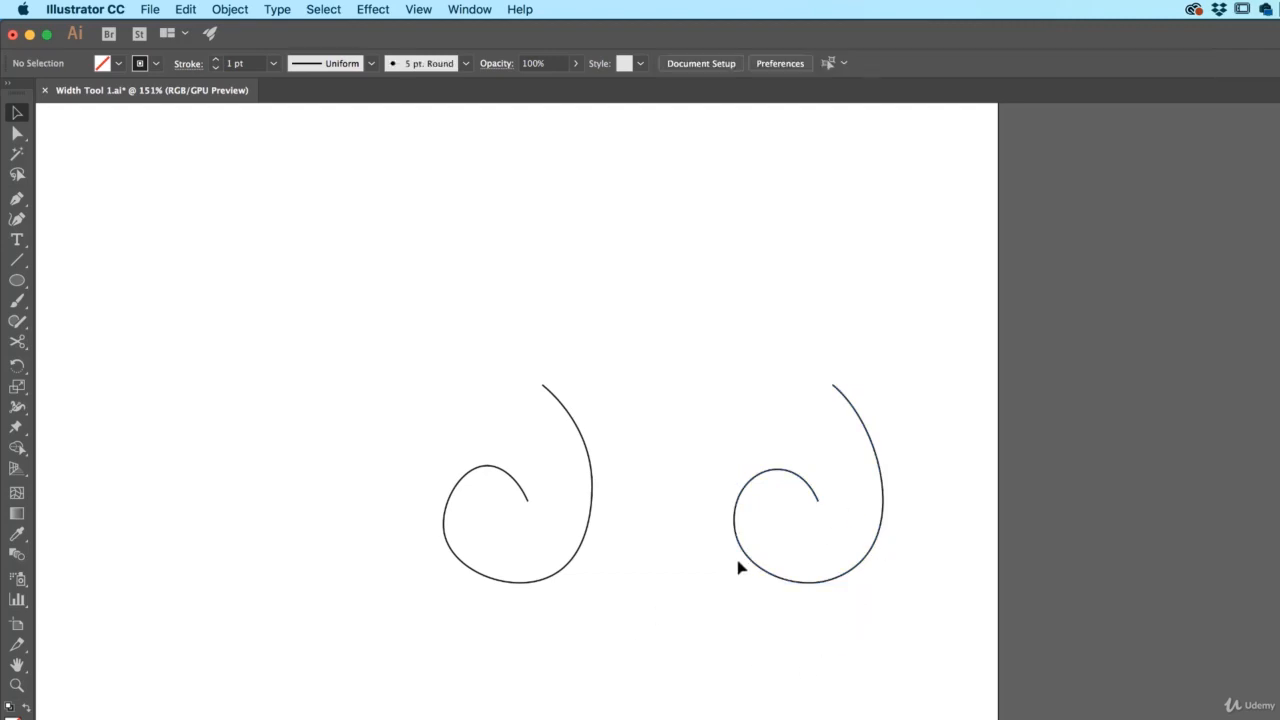
{"action": "left_click", "coordinate": [594, 582]}
{"action": "key", "text": "Delete"}
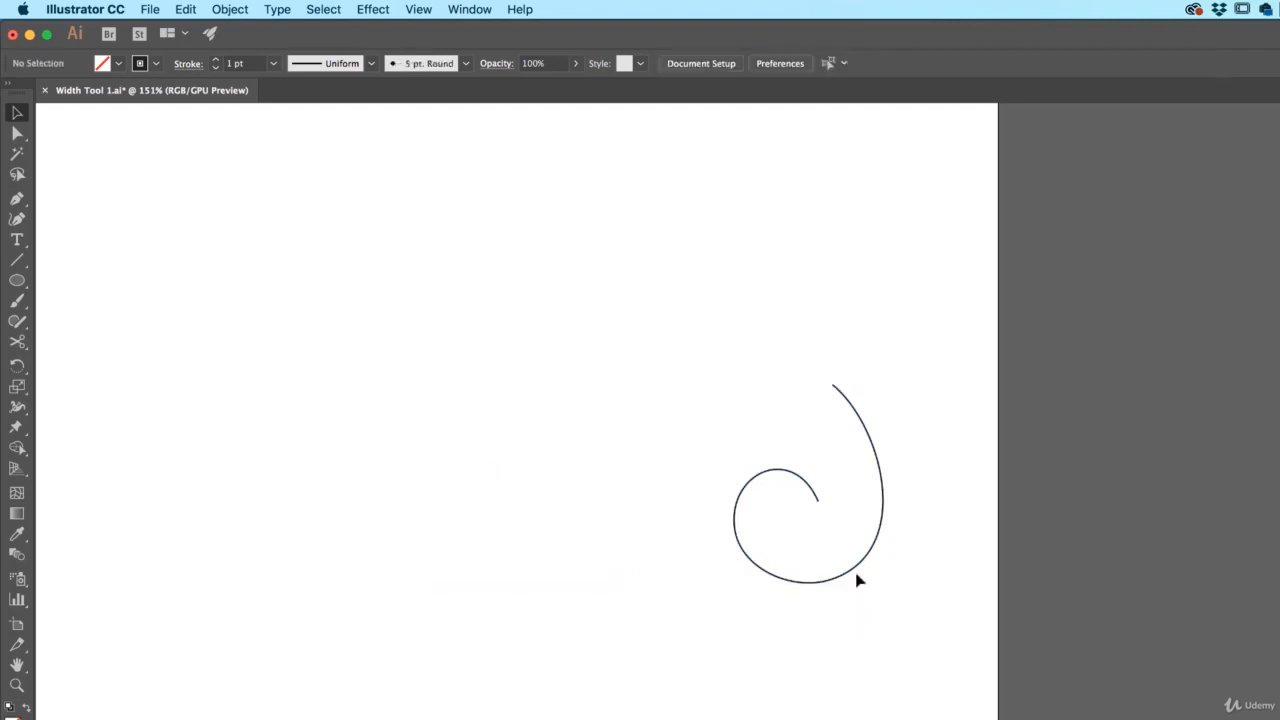
Show the sketch template again and move the simplified spiral back onto the sketched inner spiral, leaving it deselected.
{"action": "left_click_drag", "start_coordinate": [851, 577], "coordinate": [565, 585]}
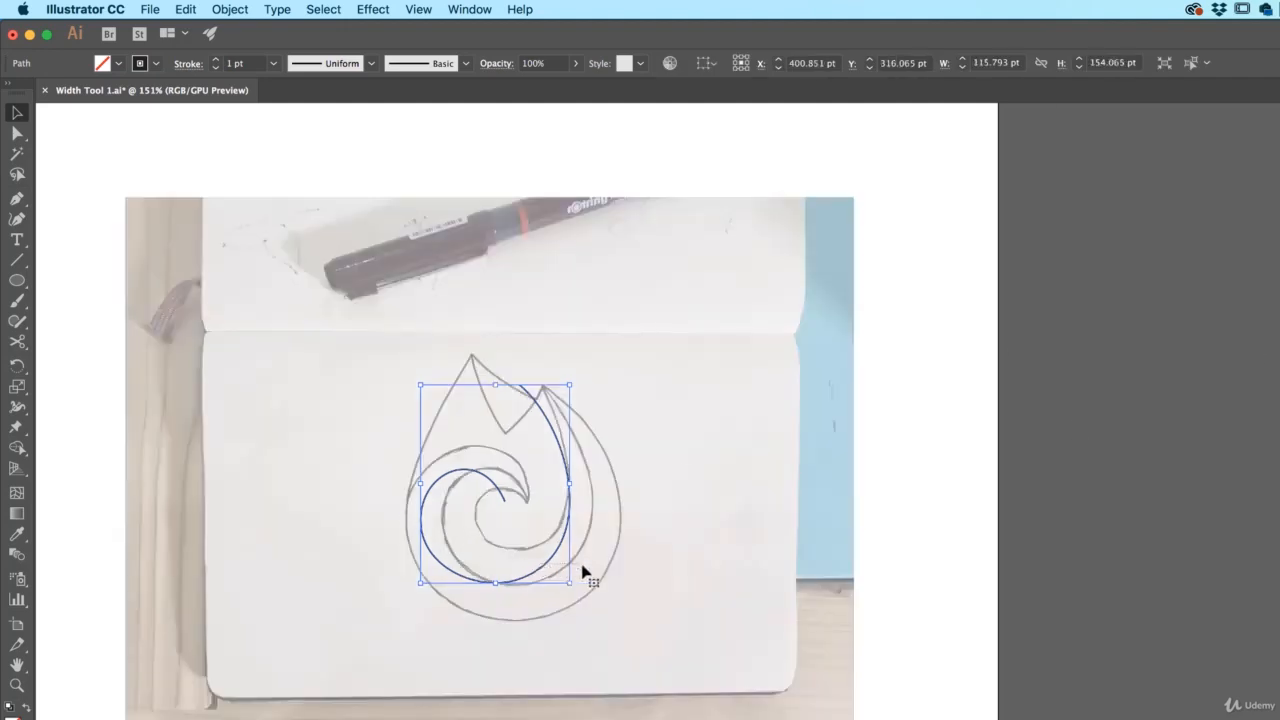
{"action": "left_click", "coordinate": [583, 567]}
{"action": "left_click_drag", "start_coordinate": [547, 567], "coordinate": [571, 566]}
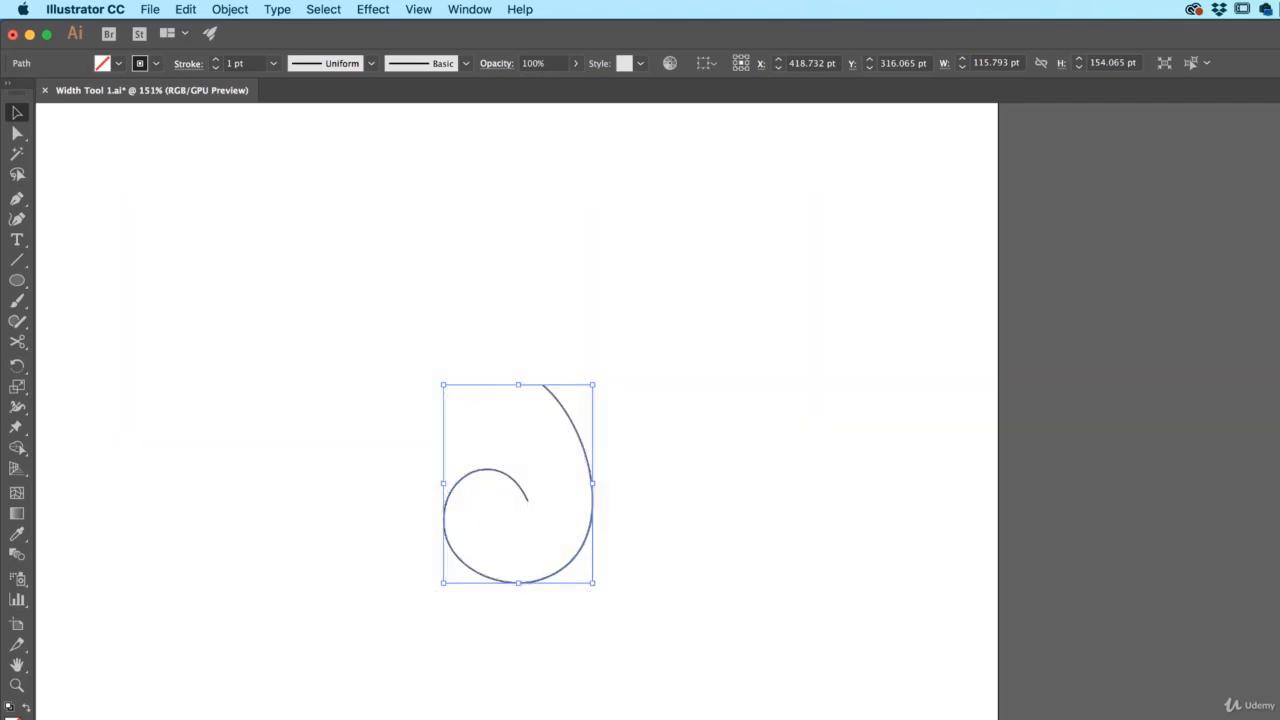
{"action": "left_click", "coordinate": [702, 498]}
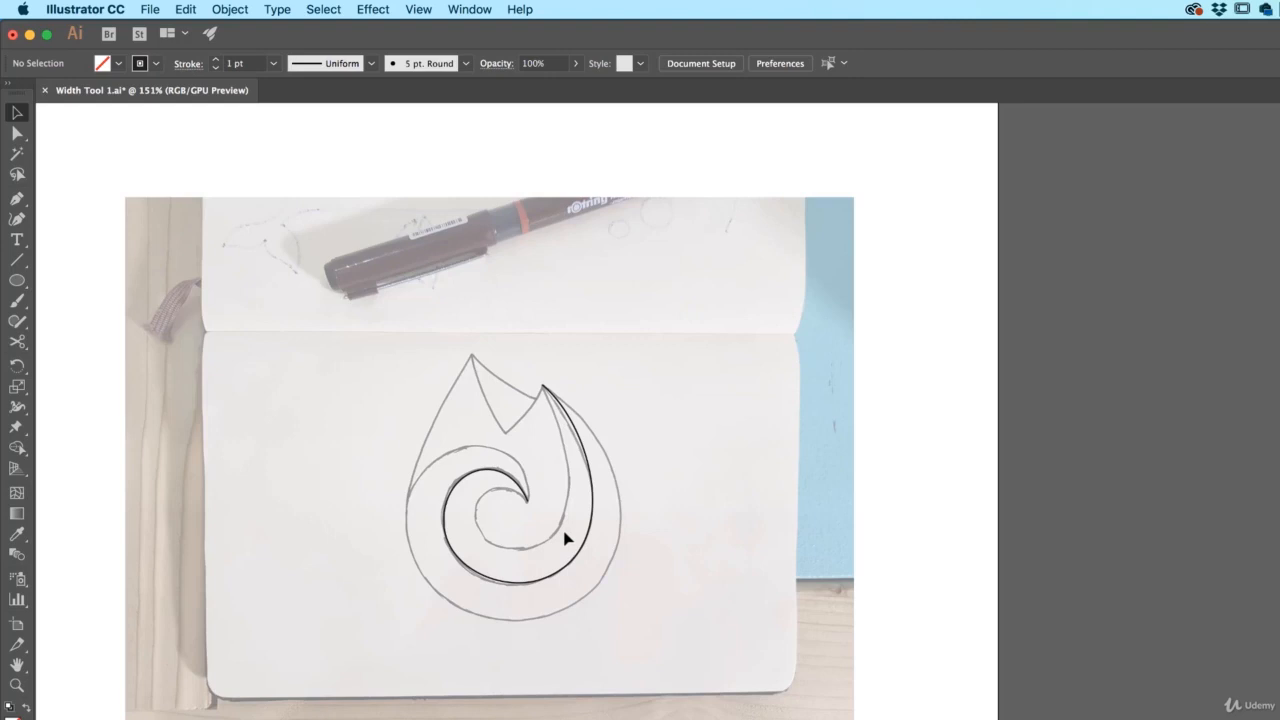
Widen the lower part of the spiral's stroke with the Width tool until it roughly fills the sketched flame outline.
{"action": "left_click", "coordinate": [17, 409]}
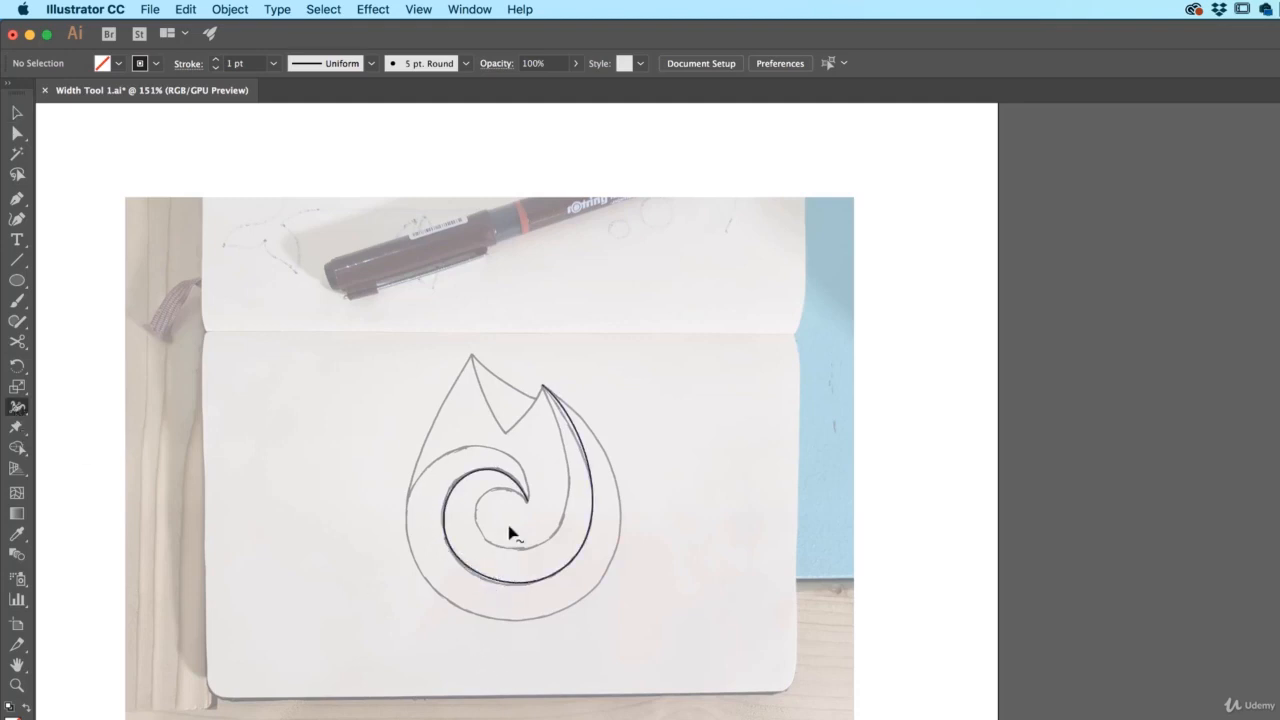
{"action": "left_click_drag", "start_coordinate": [486, 586], "coordinate": [462, 607]}
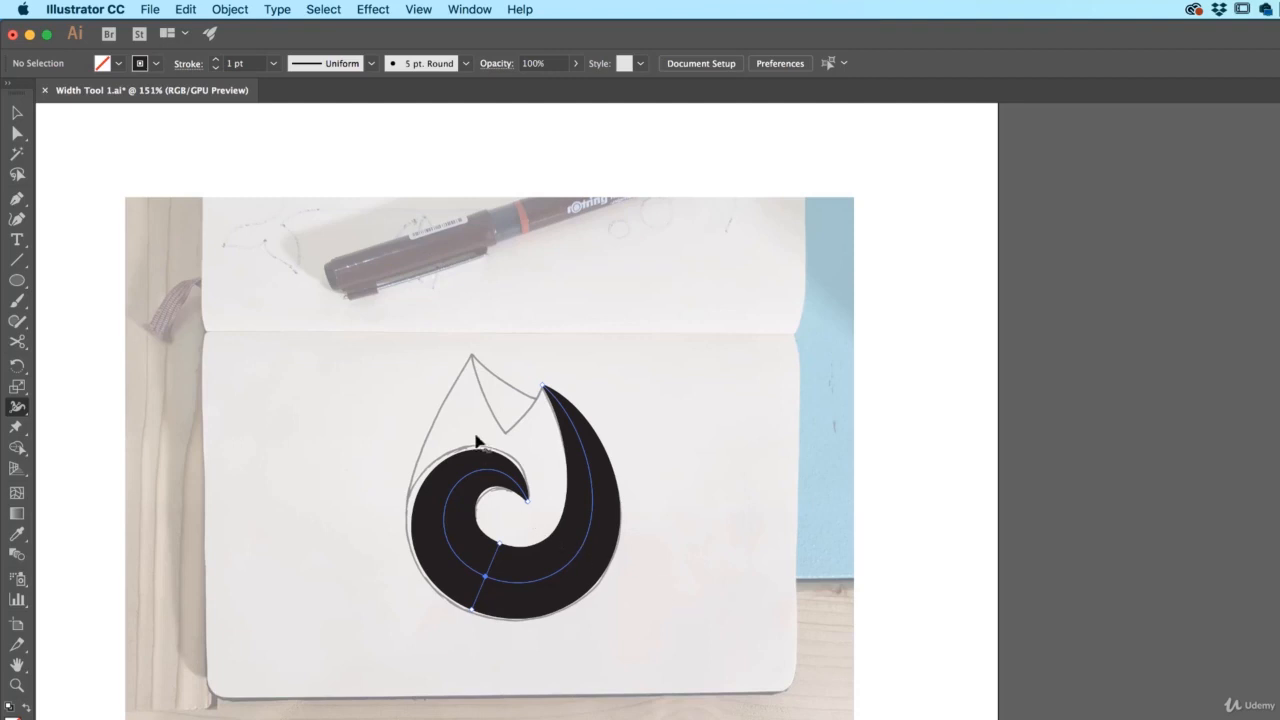
Examine the widened spiral's edges and inner tip closely against the sketch, with the object properties displayed.
{"action": "key", "text": "super+equal"}
{"action": "key", "text": "super+equal"}
{"action": "key", "text": "super+equal"}
{"action": "key", "text": "super+equal"}
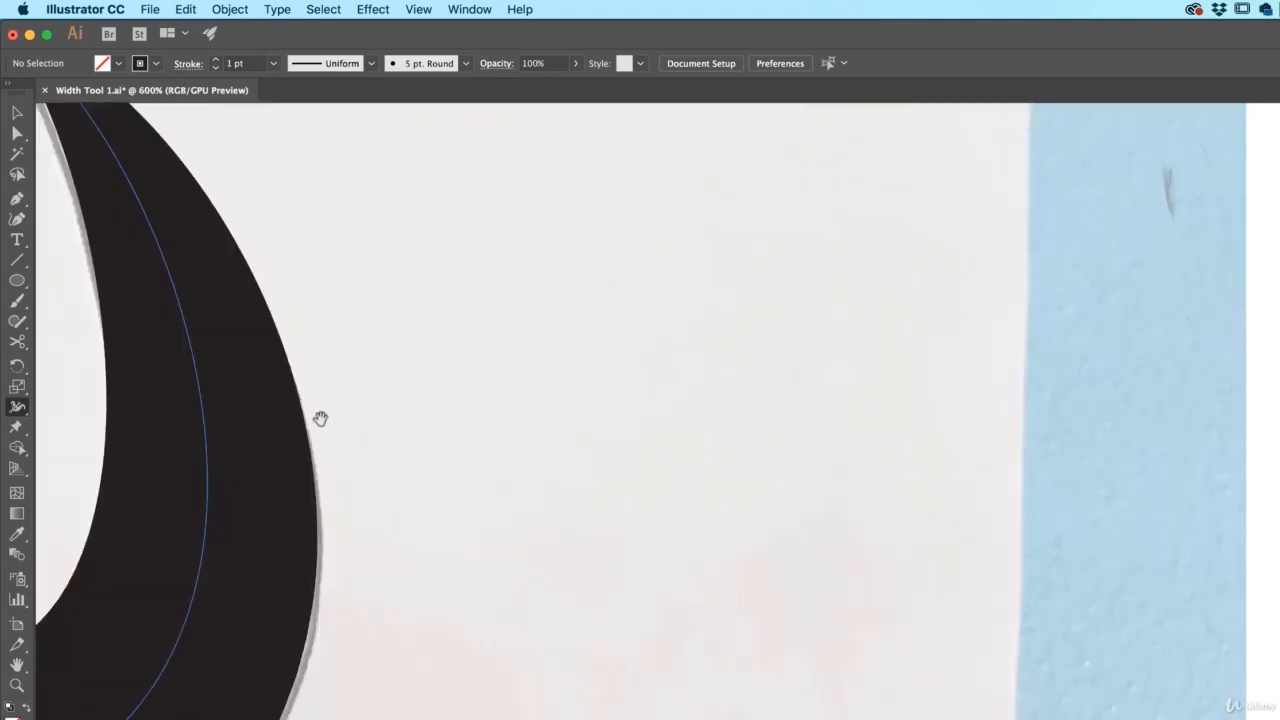
{"action": "left_click_drag", "start_coordinate": [320, 420], "coordinate": [934, 507]}
{"action": "key", "text": "super+equal"}
{"action": "key", "text": "super+equal"}
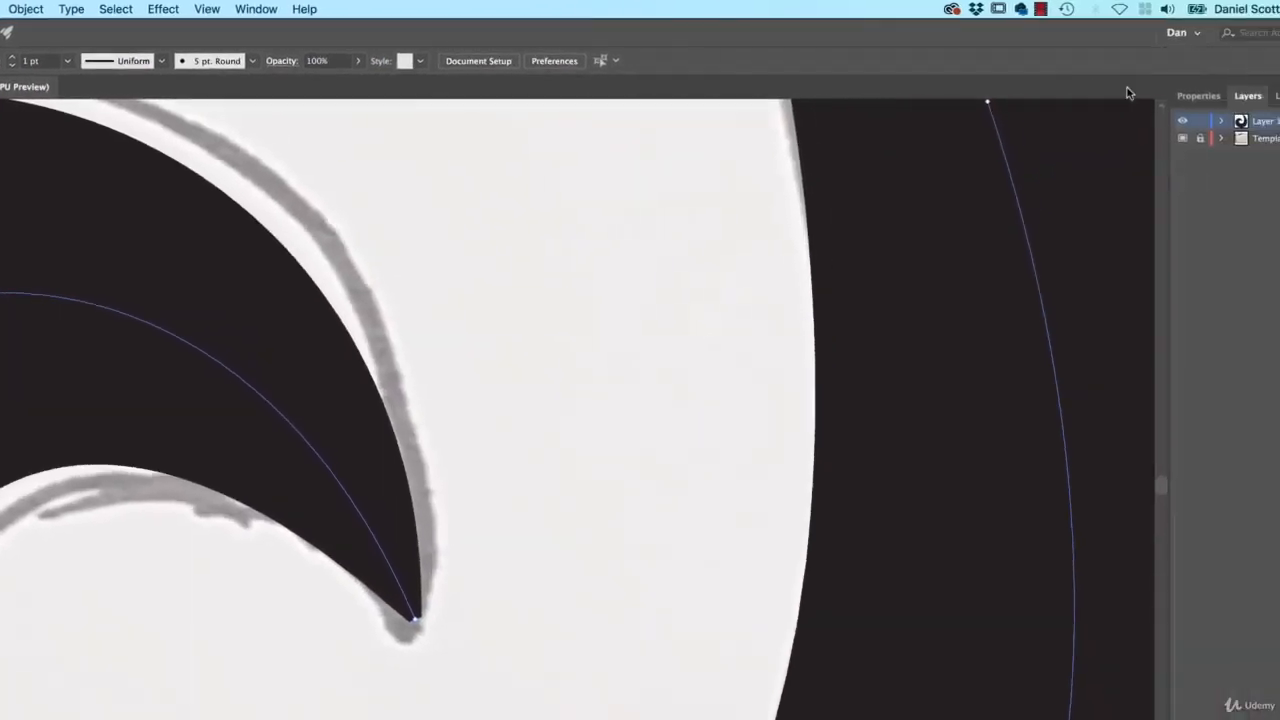
{"action": "left_click", "coordinate": [1106, 94]}
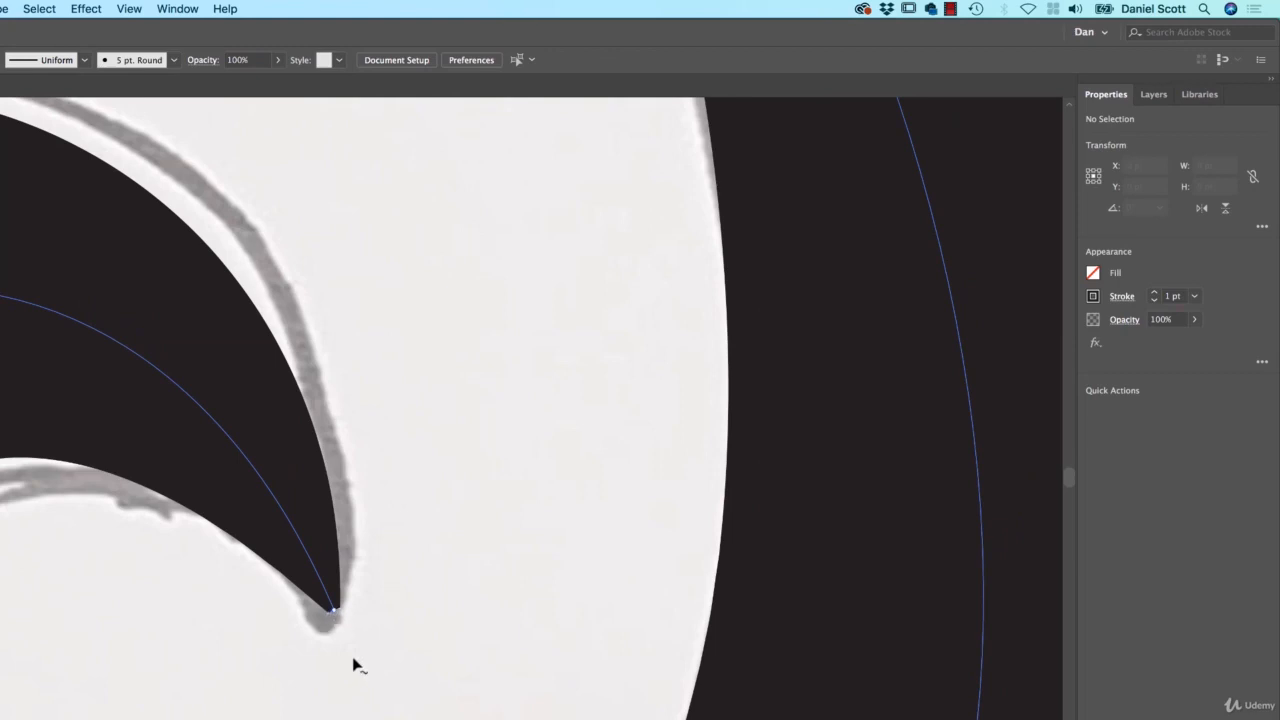
{"action": "key", "text": "super+minus"}
{"action": "key", "text": "super+minus"}
{"action": "key", "text": "super+minus"}
{"action": "key", "text": "super+minus"}
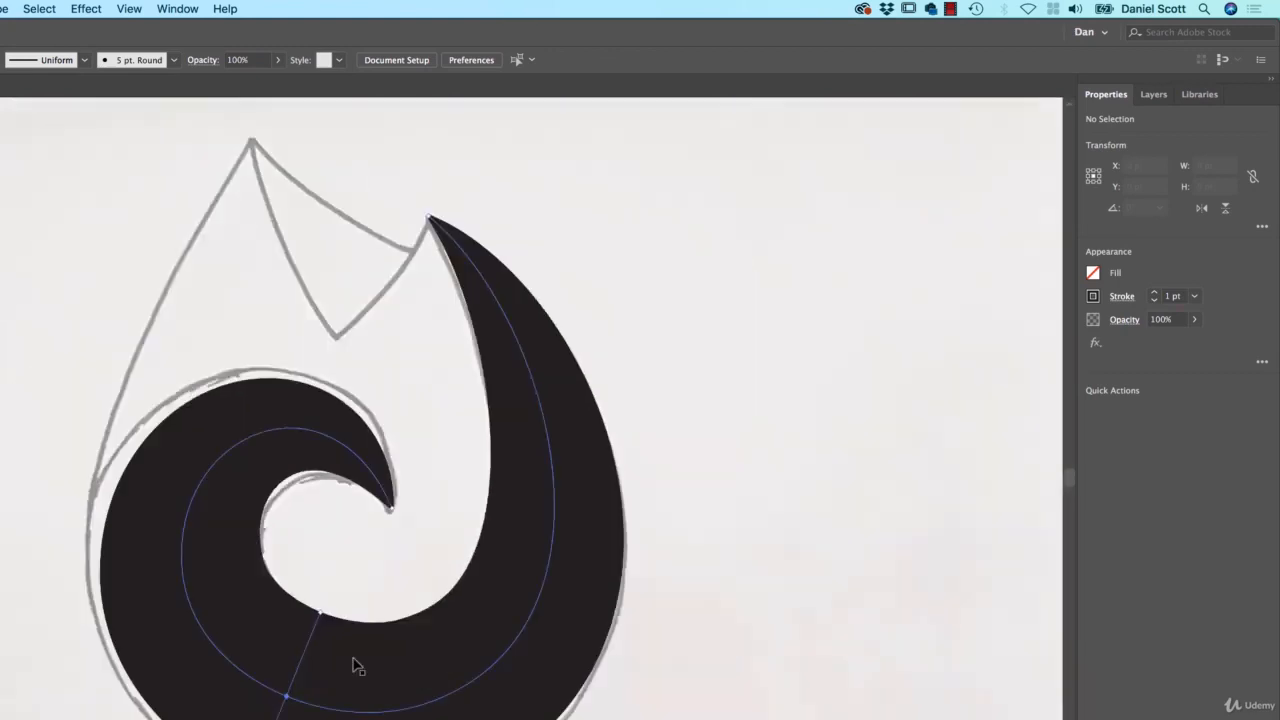
{"action": "key", "text": "super+equal"}
{"action": "key", "text": "super+equal"}
{"action": "key", "text": "super+equal"}
{"action": "key", "text": "super+equal"}
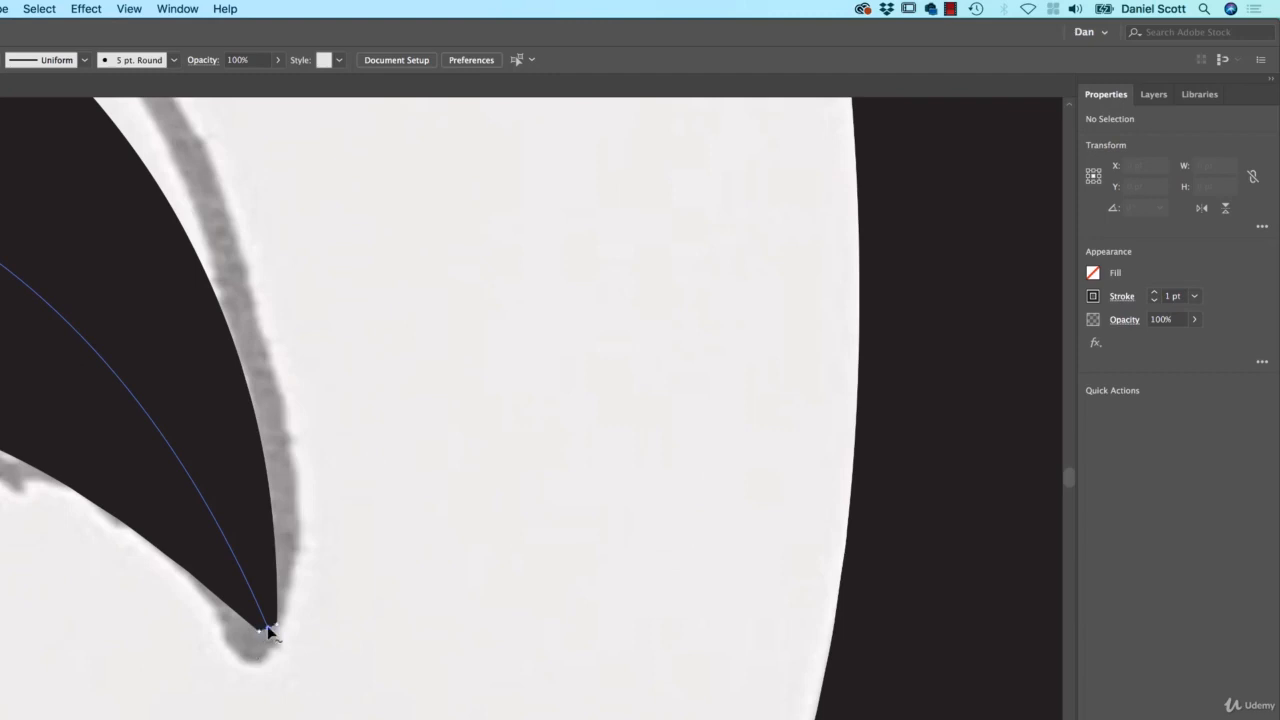
Try adjusting the stroke width at the spiral's inner tip, undo it, and try a stroke weight of 0.25 pt.
{"action": "left_click_drag", "start_coordinate": [277, 627], "coordinate": [266, 628]}
{"action": "key", "text": "super+z"}
{"action": "left_click", "coordinate": [1195, 296]}
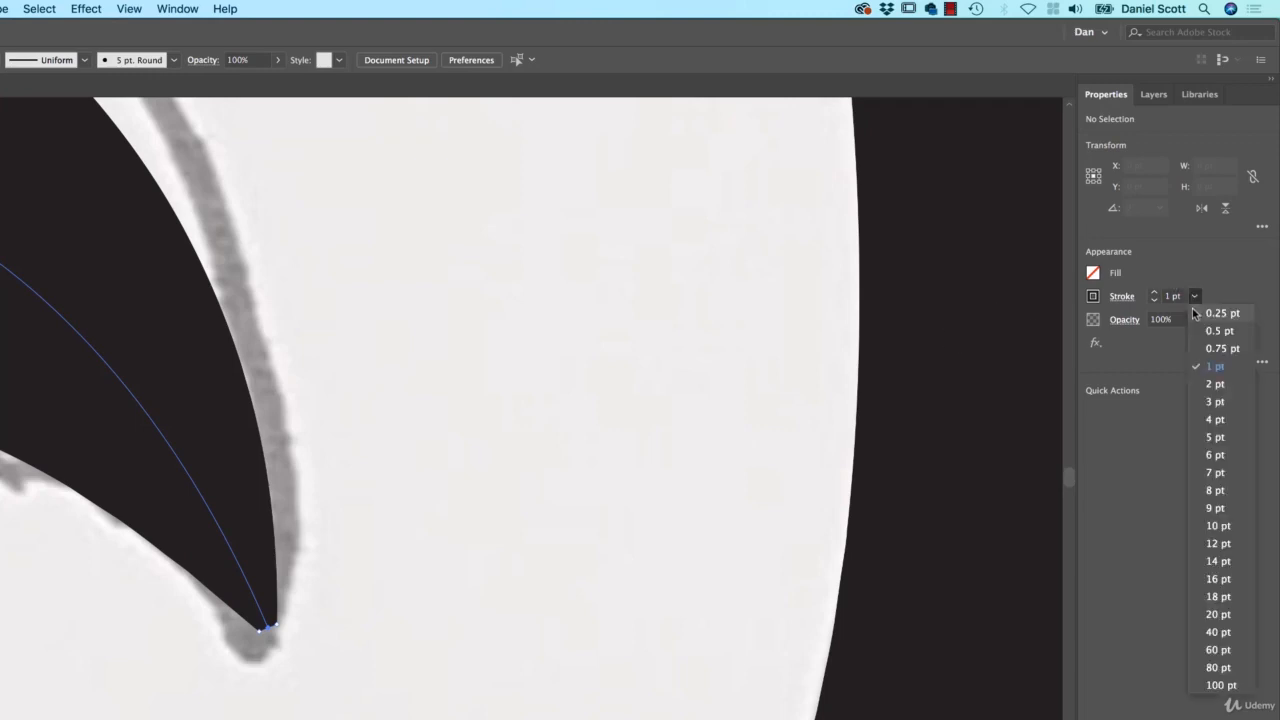
{"action": "left_click", "coordinate": [1193, 309]}
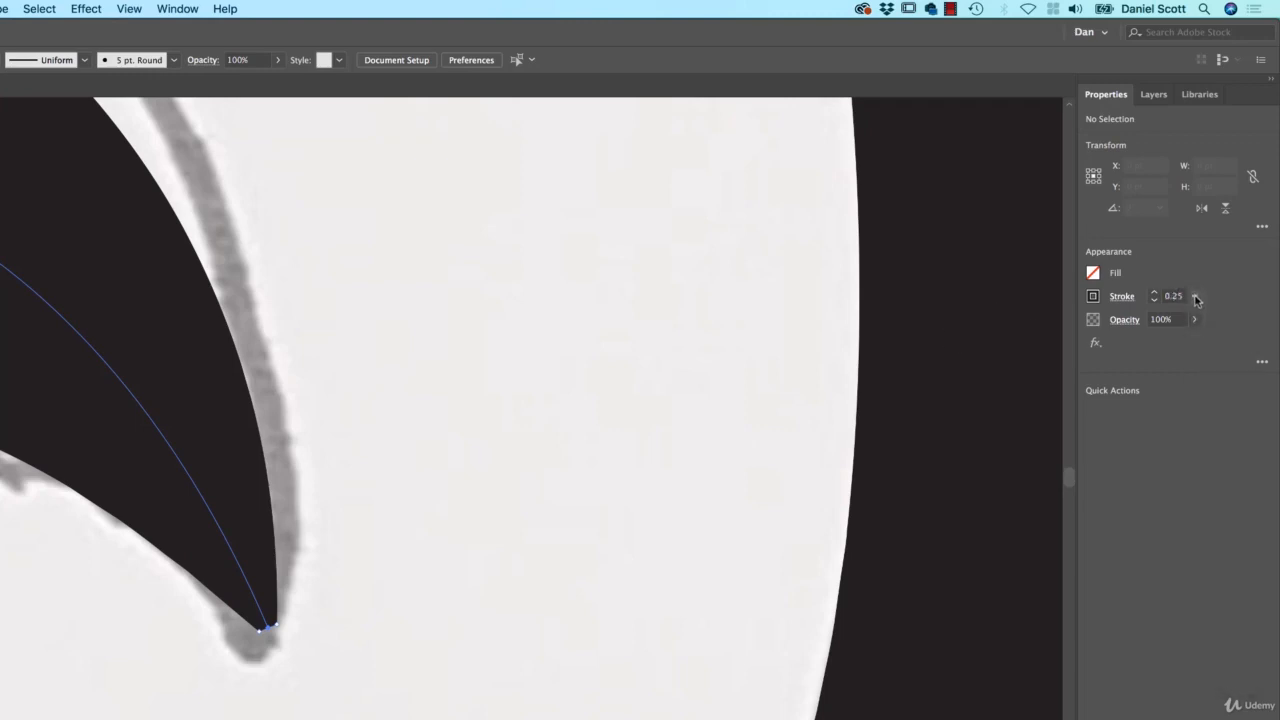
Try two extra width points on the spiral's right side, keeping the stroke narrow at the lower one and widening it at the upper one.
{"action": "key", "text": "super+minus"}
{"action": "key", "text": "super+minus"}
{"action": "key", "text": "super+minus"}
{"action": "key", "text": "super+minus"}
{"action": "key", "text": "super+minus"}
{"action": "key", "text": "super+minus"}
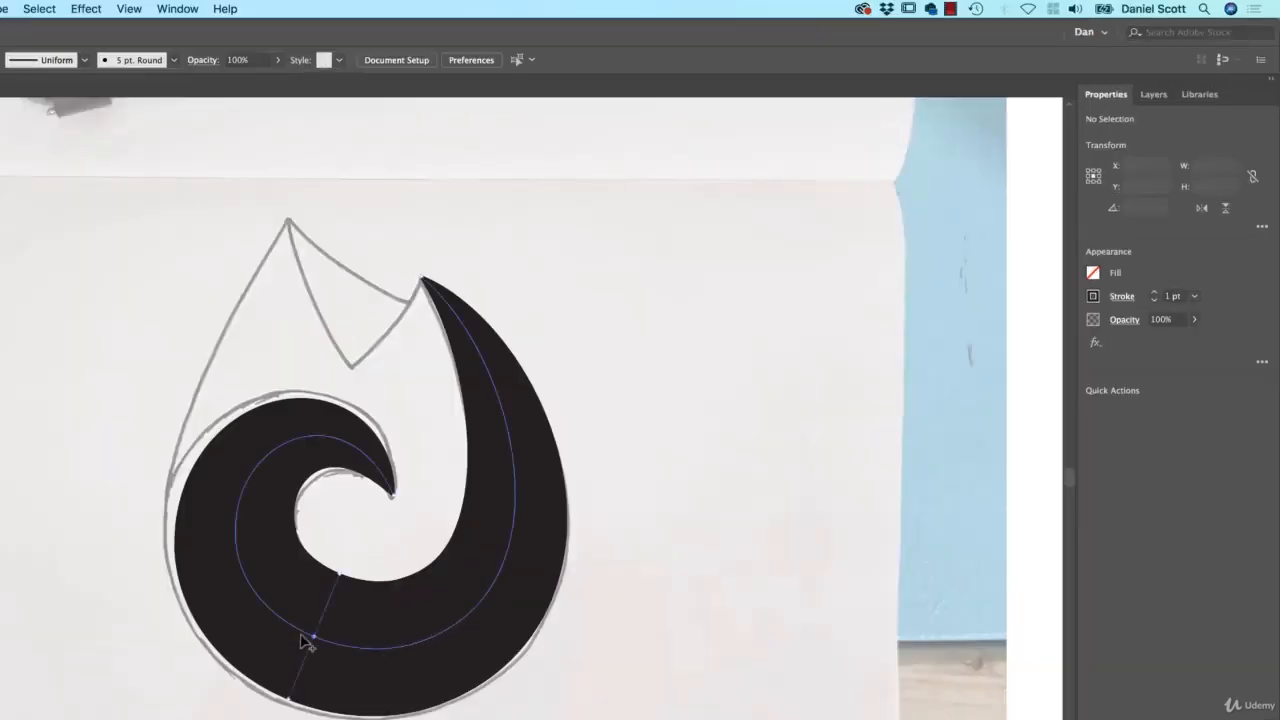
{"action": "mouse_move", "coordinate": [512, 550]}
{"action": "left_mouse_down"}
{"action": "mouse_move", "coordinate": [538, 570]}
{"action": "mouse_move", "coordinate": [522, 561]}
{"action": "left_mouse_up"}
{"action": "left_click_drag", "start_coordinate": [515, 469], "coordinate": [581, 472]}
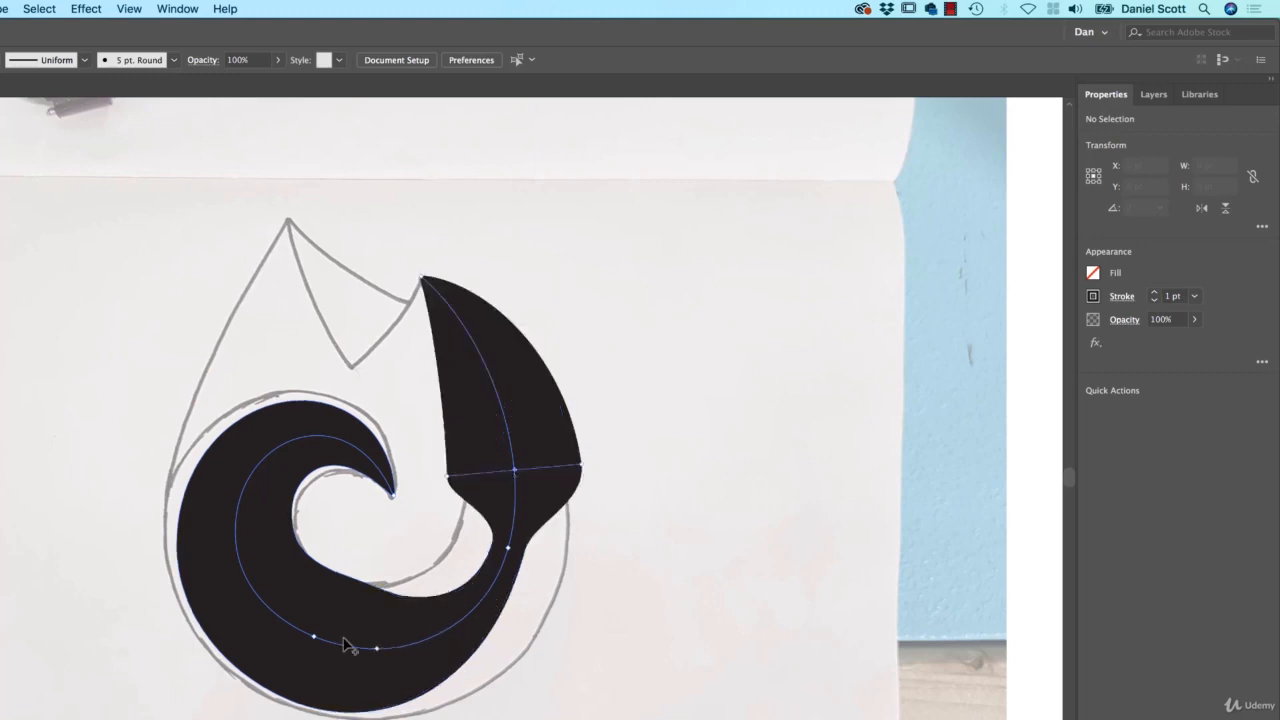
{"action": "mouse_move", "coordinate": [314, 642]}
{"action": "left_mouse_down"}
{"action": "mouse_move", "coordinate": [257, 588]}
{"action": "mouse_move", "coordinate": [237, 457]}
{"action": "mouse_move", "coordinate": [314, 449]}
{"action": "mouse_move", "coordinate": [229, 520]}
{"action": "mouse_move", "coordinate": [318, 637]}
{"action": "left_mouse_up"}
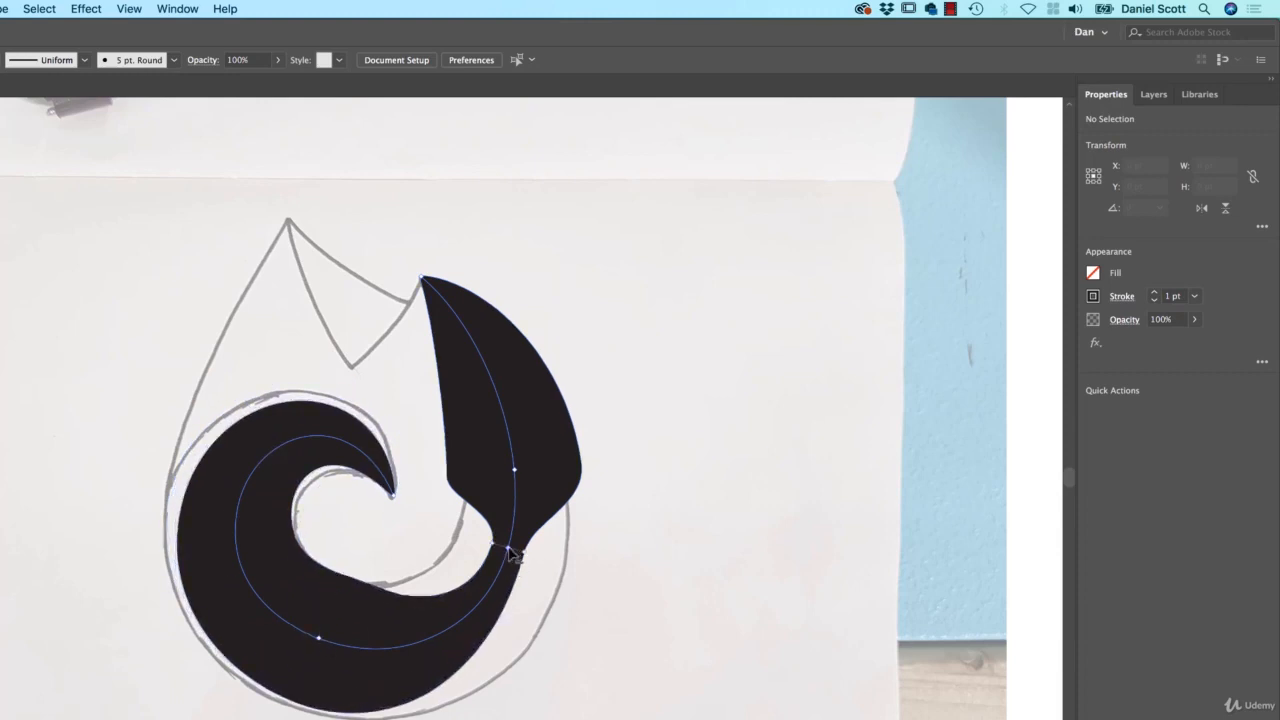
Delete the two extra width points on the spiral's right side.
{"action": "left_click", "coordinate": [508, 548]}
{"action": "key", "text": "Delete"}
{"action": "left_click", "coordinate": [514, 469]}
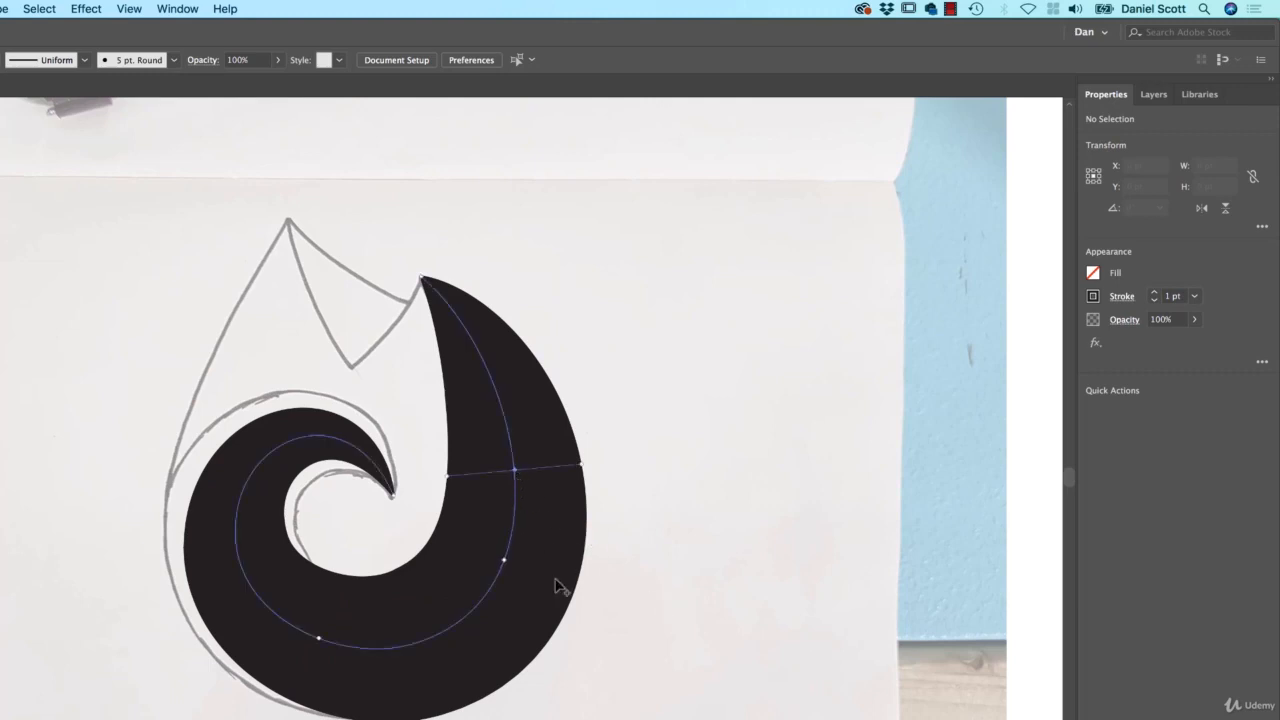
{"action": "key", "text": "Delete"}
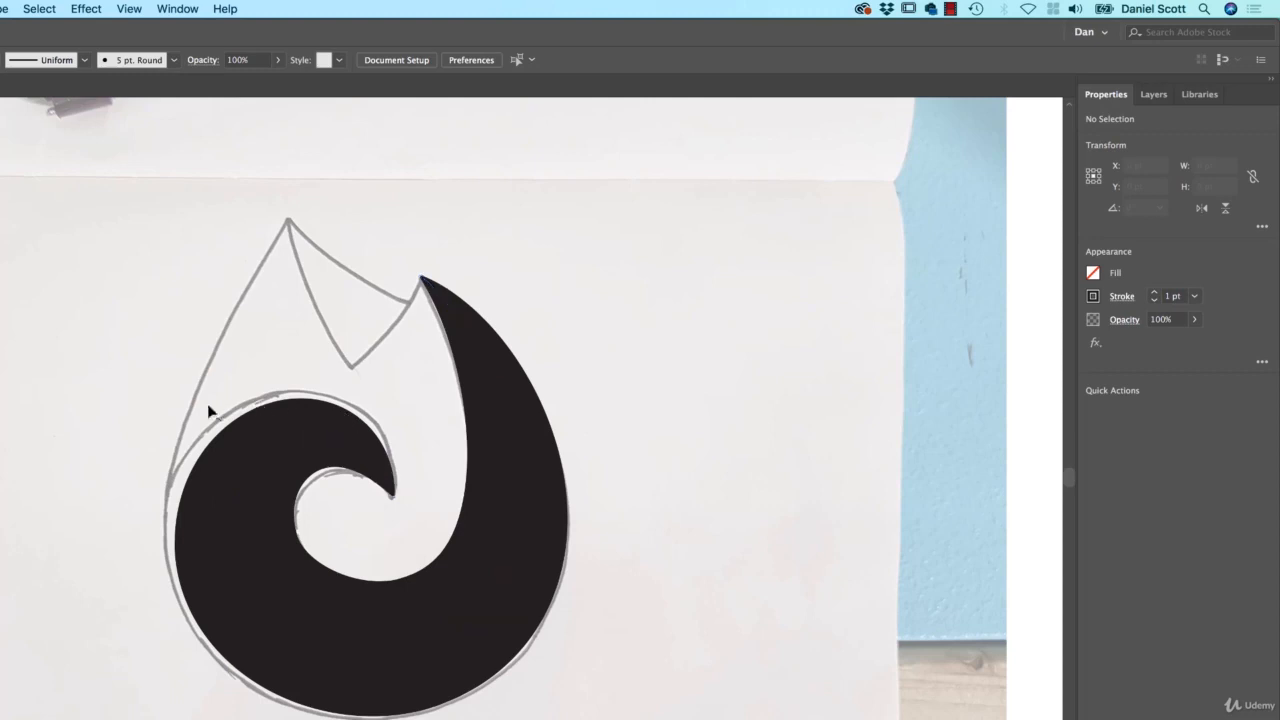
Slide the remaining width point further along the spiral's lower left and widen the stroke there to meet the sketched outline.
{"action": "left_click_drag", "start_coordinate": [318, 642], "coordinate": [278, 618]}
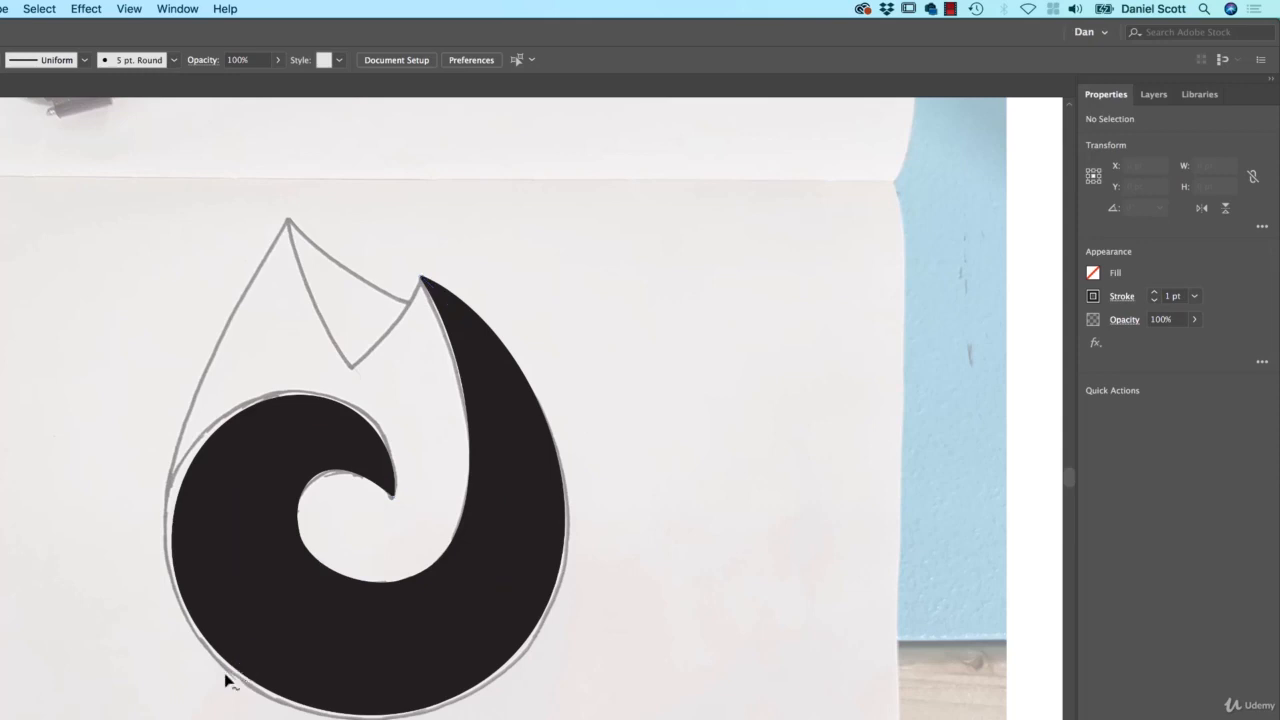
{"action": "left_click_drag", "start_coordinate": [236, 676], "coordinate": [209, 680]}
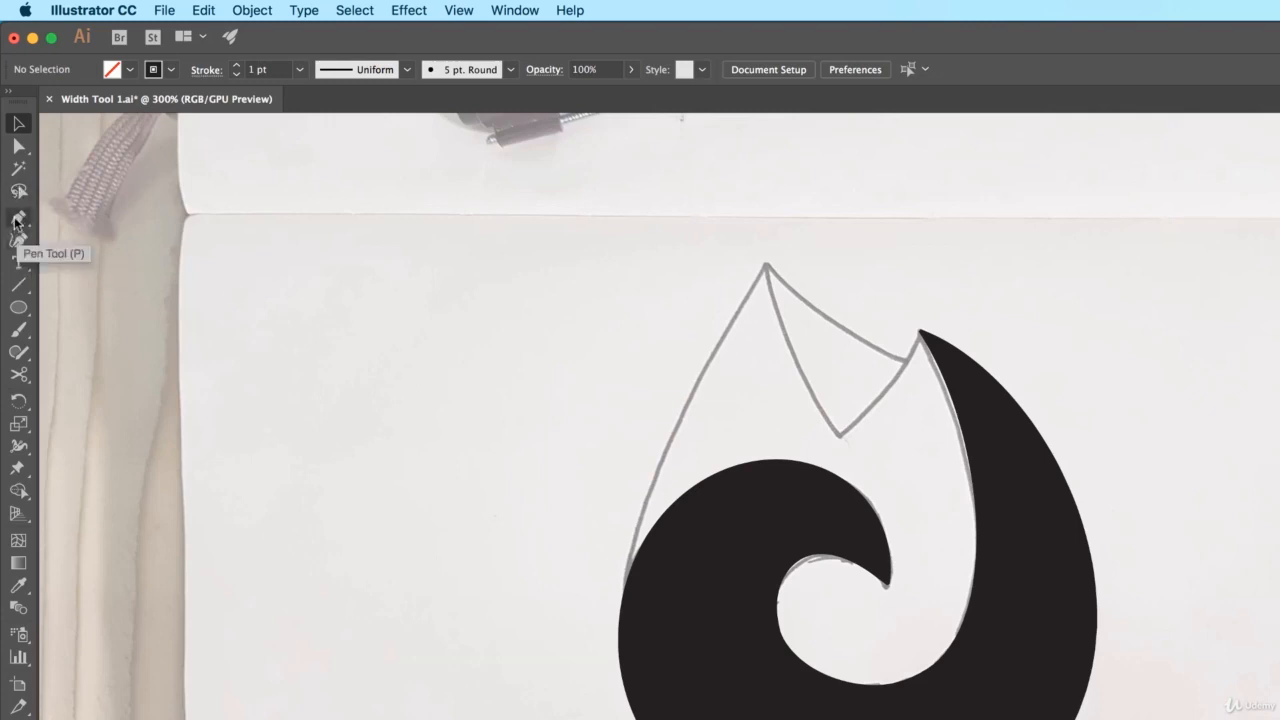
Trace the flame's left outer edge with the Curvature tool, from the spiral's left side to the peak, about 53 by 122 pt.
{"action": "left_click", "coordinate": [18, 240]}
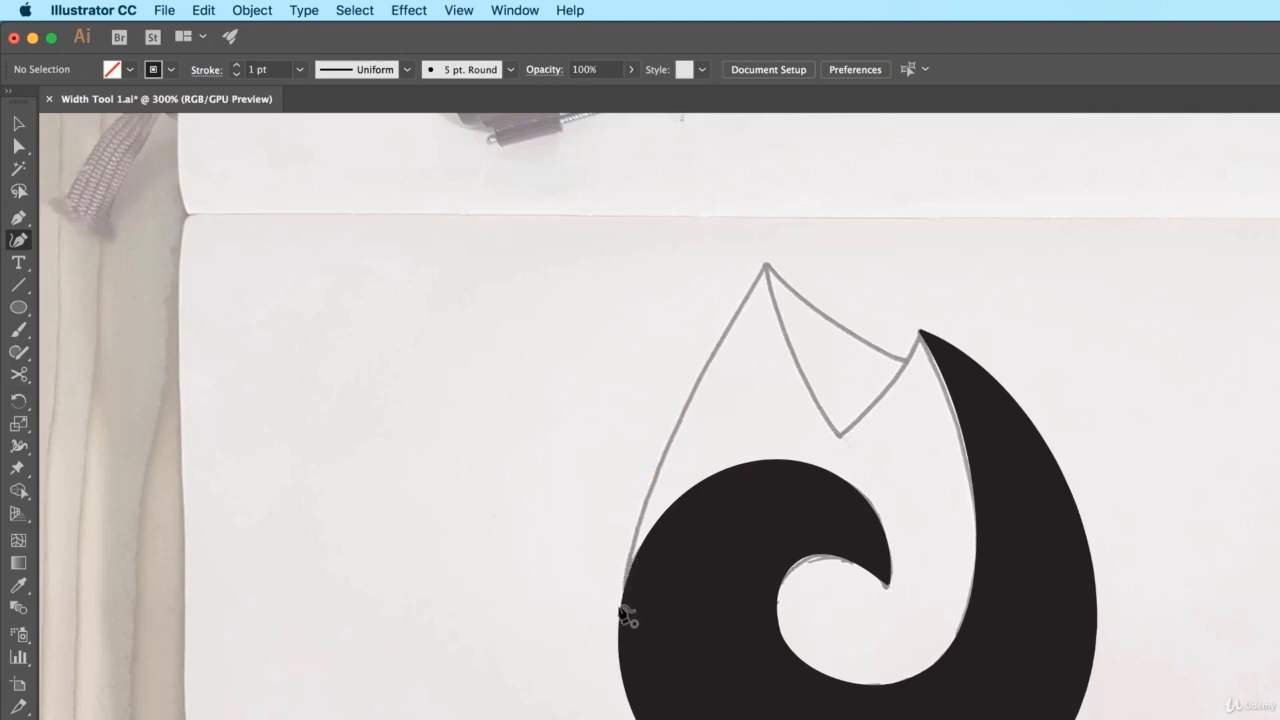
{"action": "left_click", "coordinate": [619, 604]}
{"action": "left_click", "coordinate": [691, 396]}
{"action": "left_click", "coordinate": [767, 265]}
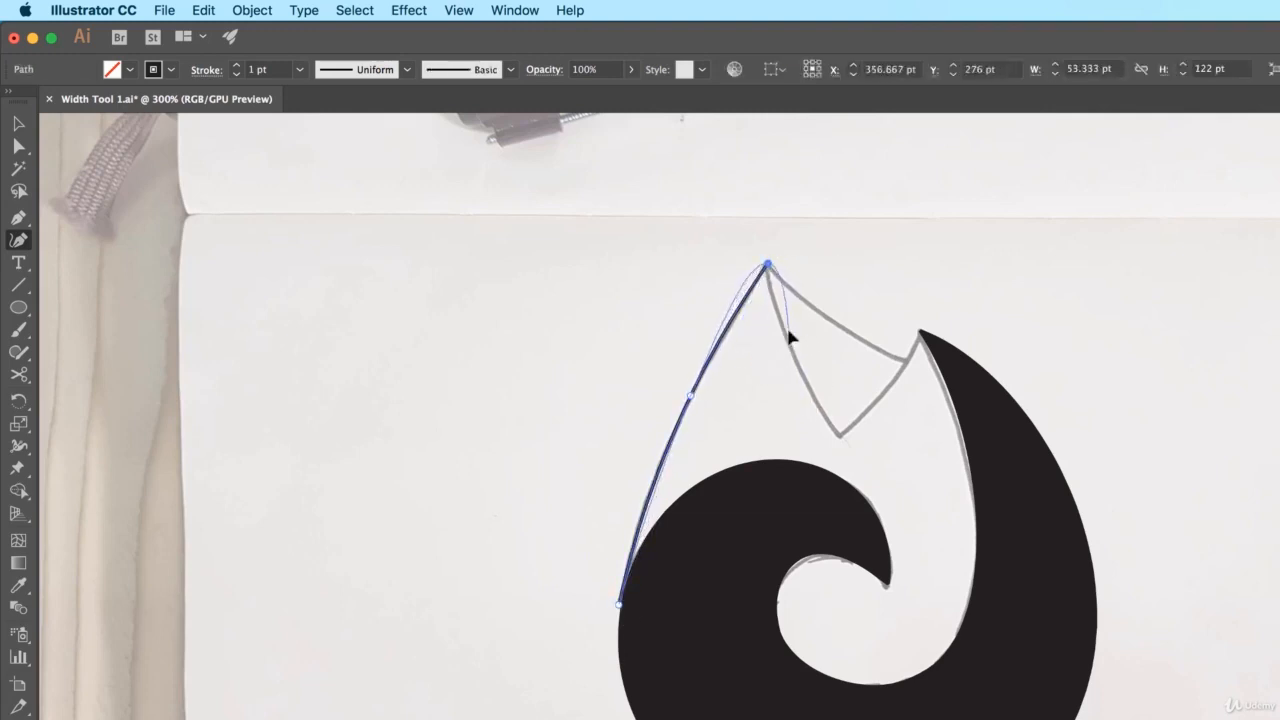
{"action": "key", "text": "Escape"}
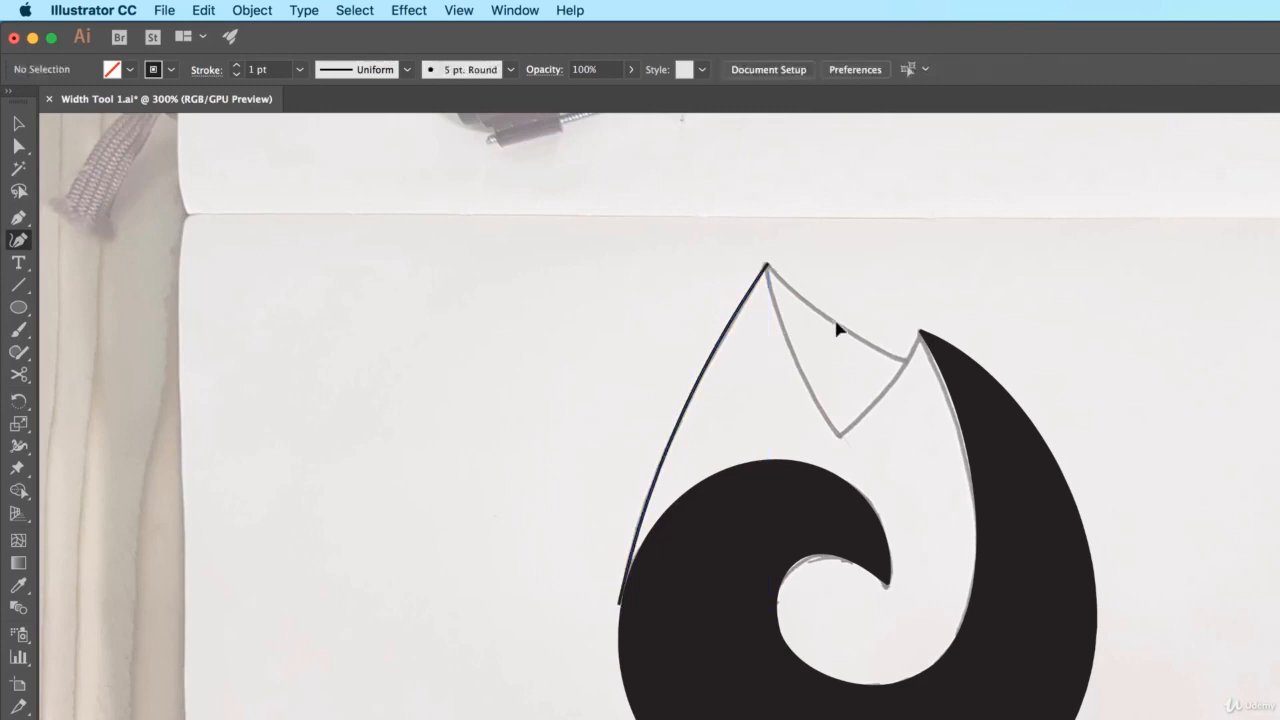
{"action": "left_click", "coordinate": [838, 434]}
{"action": "left_click", "coordinate": [768, 267]}
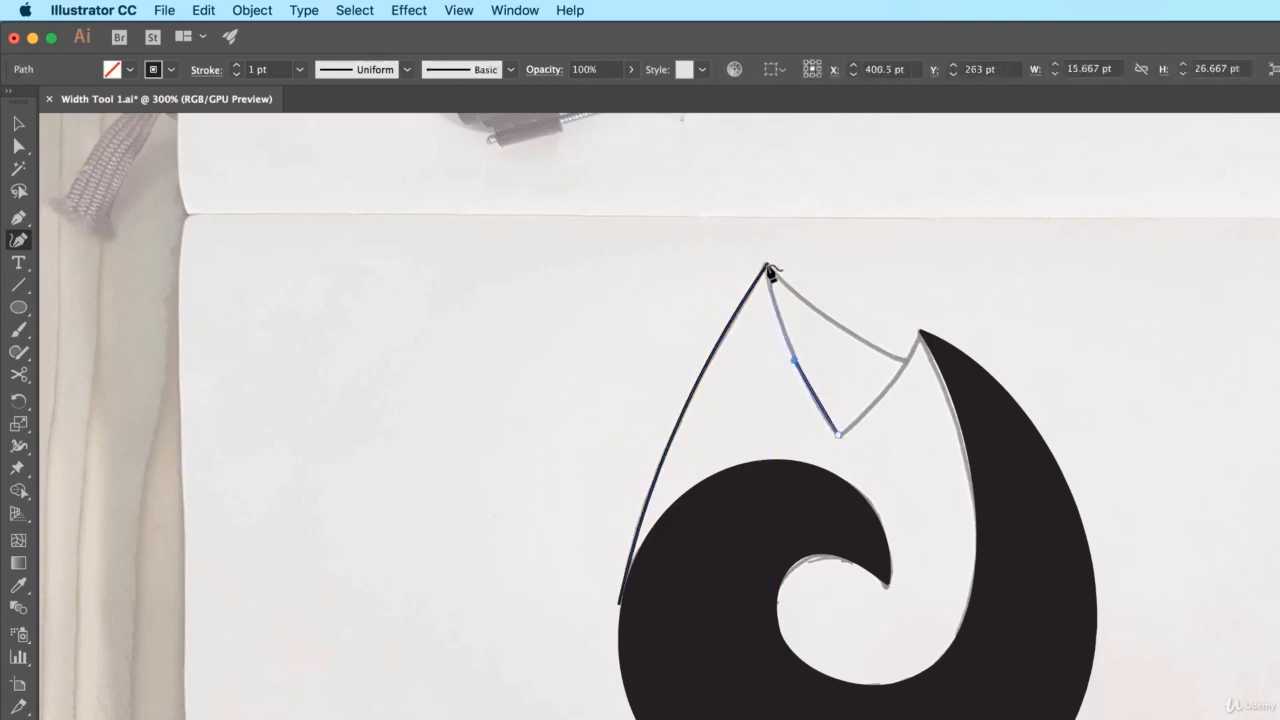
{"action": "left_click", "coordinate": [767, 266]}
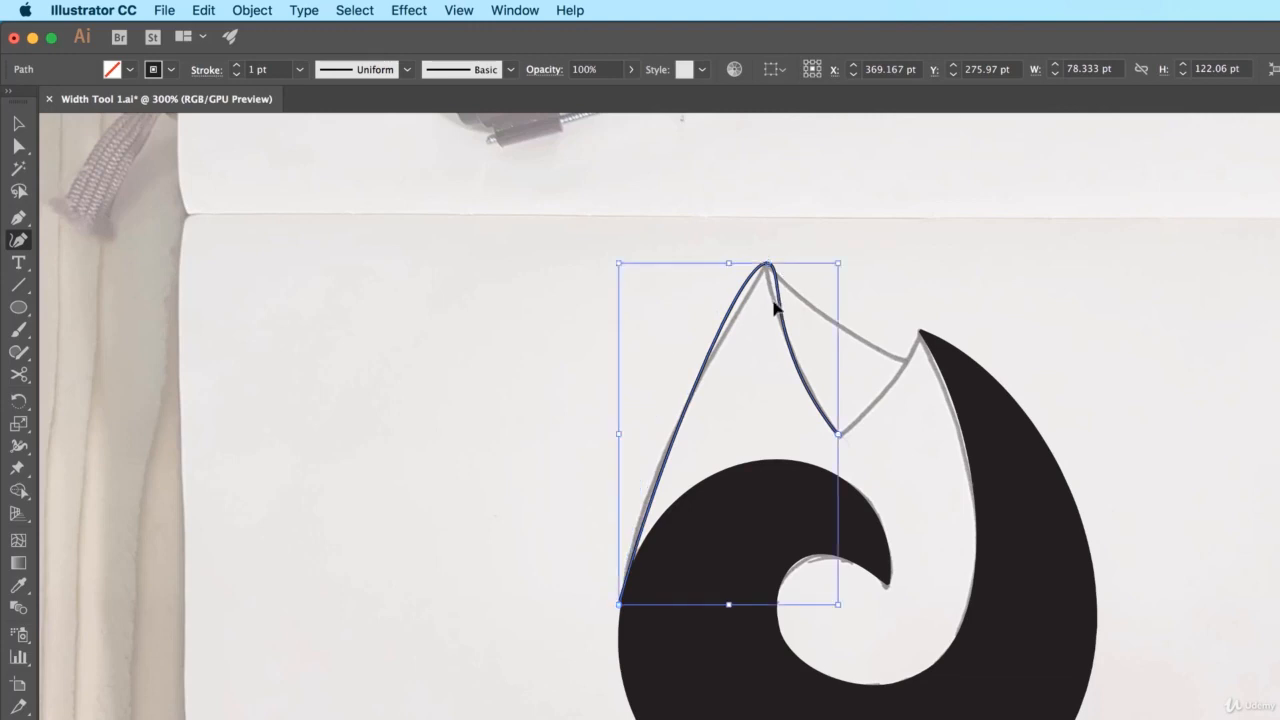
{"action": "key", "text": "super+z"}
{"action": "key", "text": "v"}
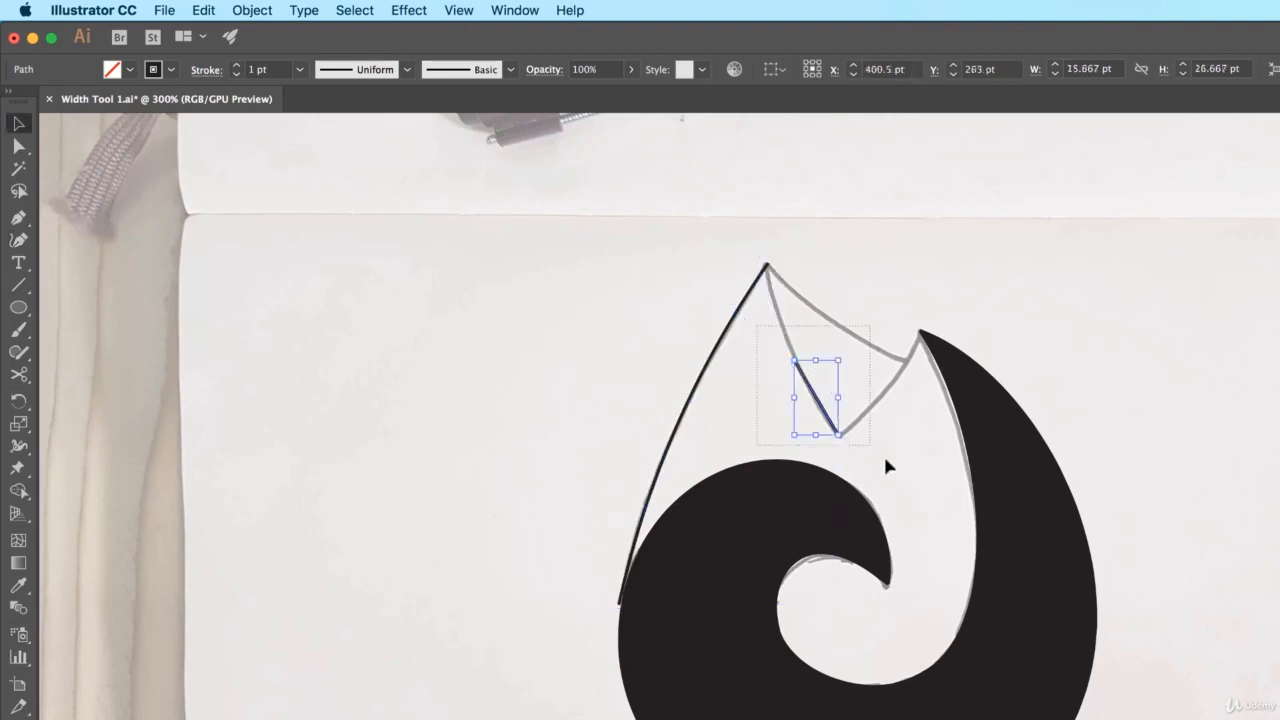
{"action": "left_click_drag", "start_coordinate": [874, 447], "coordinate": [874, 447]}
{"action": "key", "text": "Delete"}
{"action": "left_click_drag", "start_coordinate": [685, 301], "coordinate": [766, 368]}
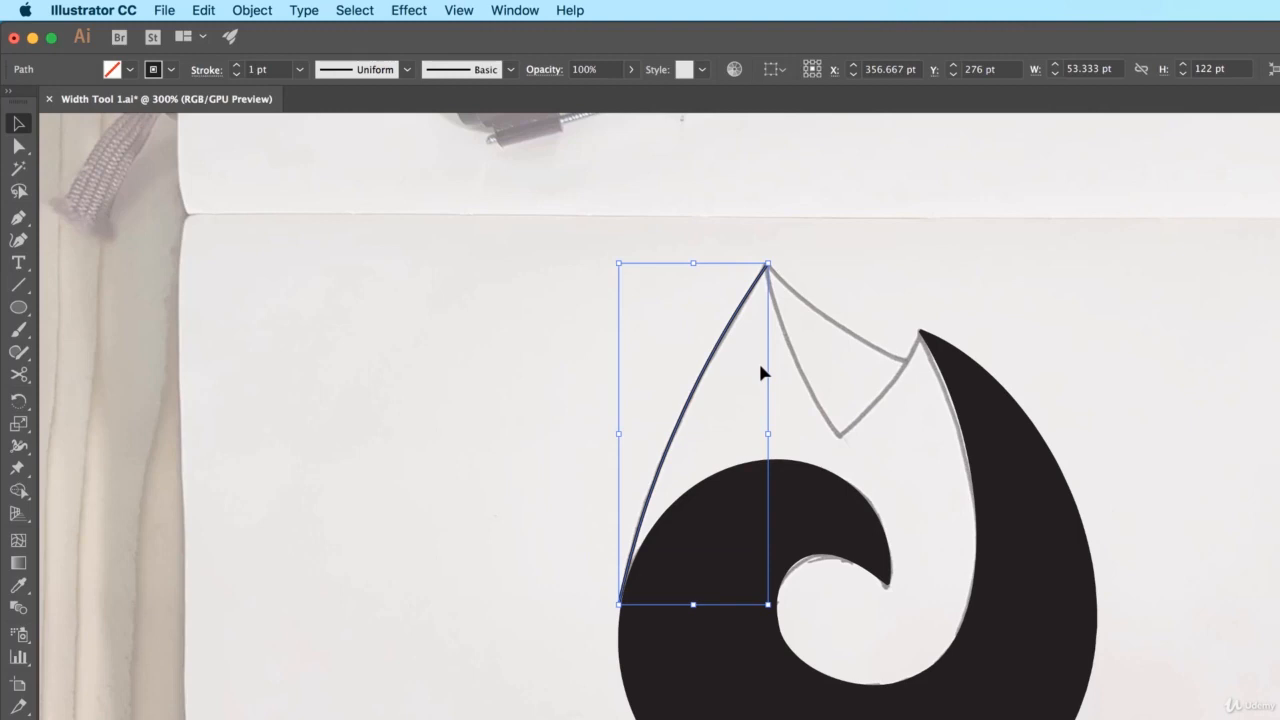
{"action": "key", "text": "a"}
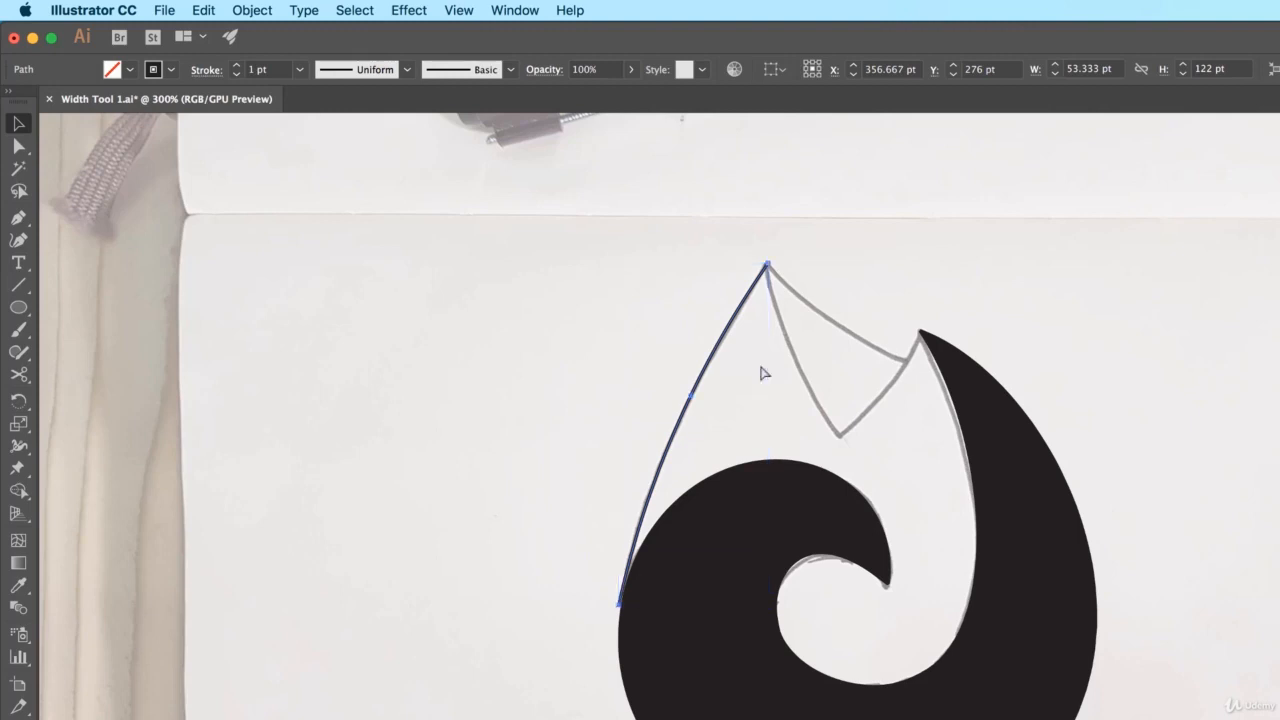
{"action": "left_click", "coordinate": [760, 372]}
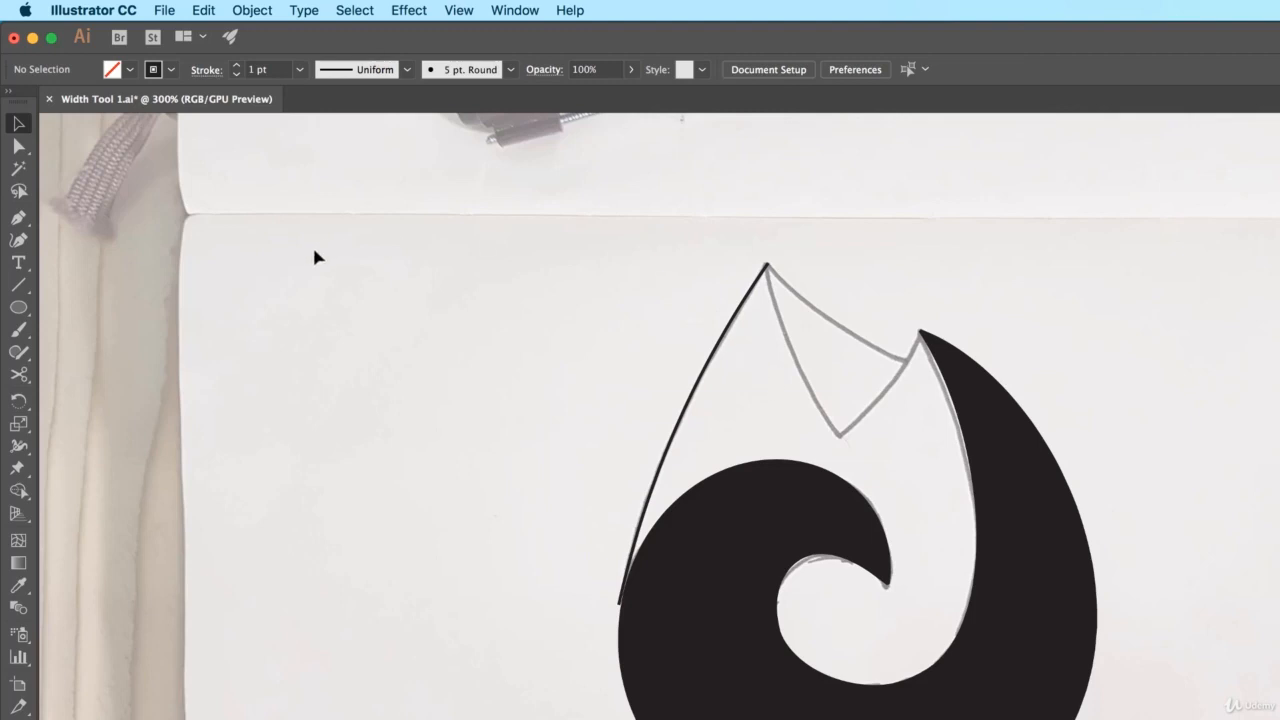
Trace the left side of the notch with the Curvature tool as a separate path from its lowest point to the peak, about 25 by 62 pt.
{"action": "left_click", "coordinate": [18, 240]}
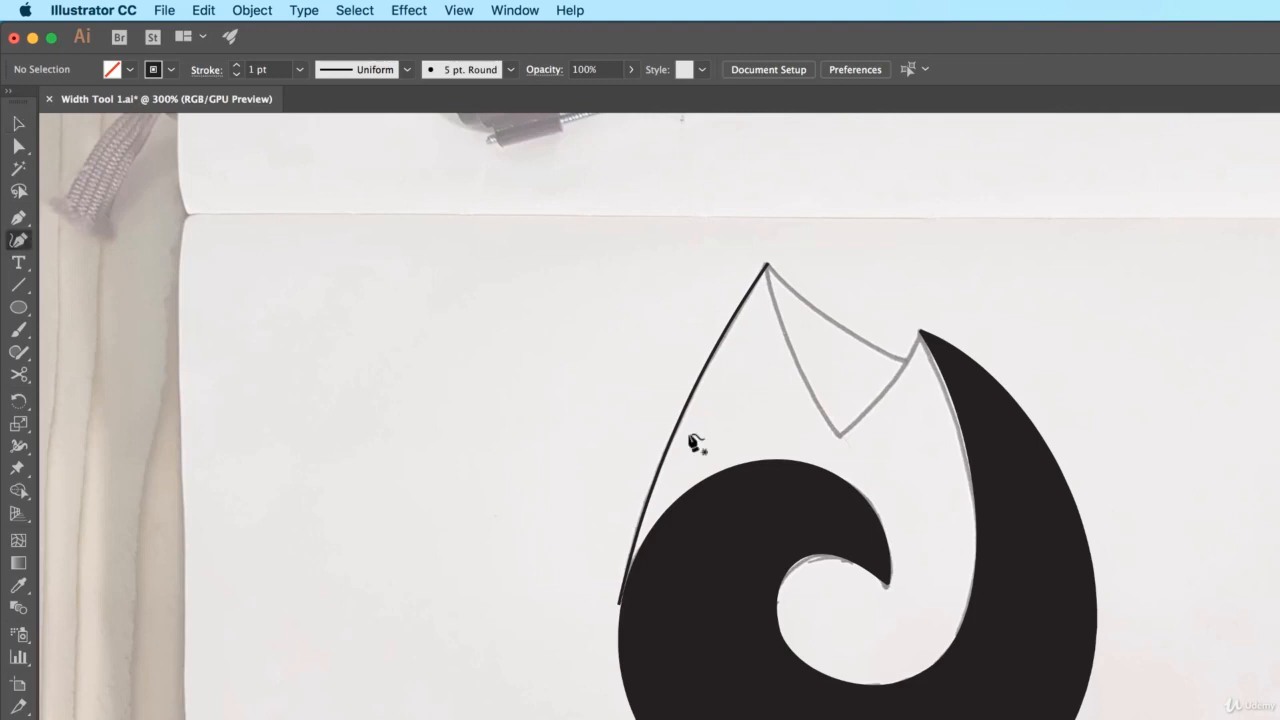
{"action": "left_click", "coordinate": [838, 435]}
{"action": "left_click", "coordinate": [797, 361]}
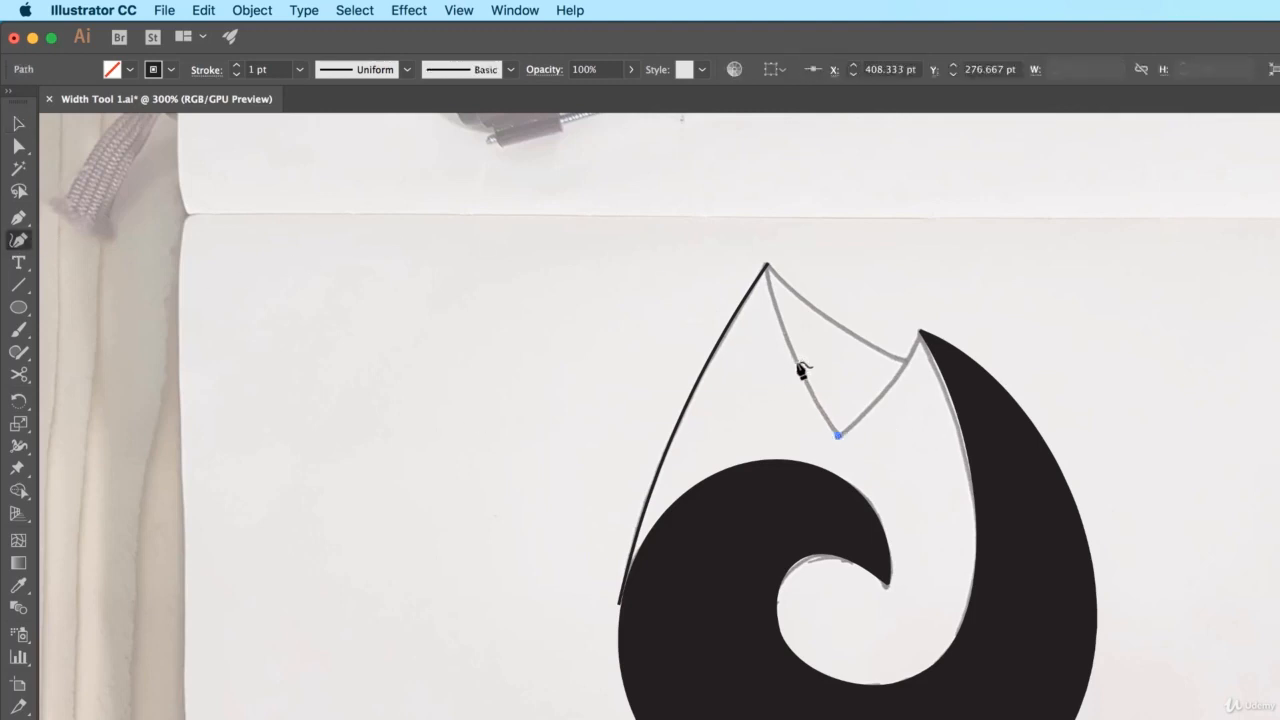
{"action": "left_click", "coordinate": [767, 264]}
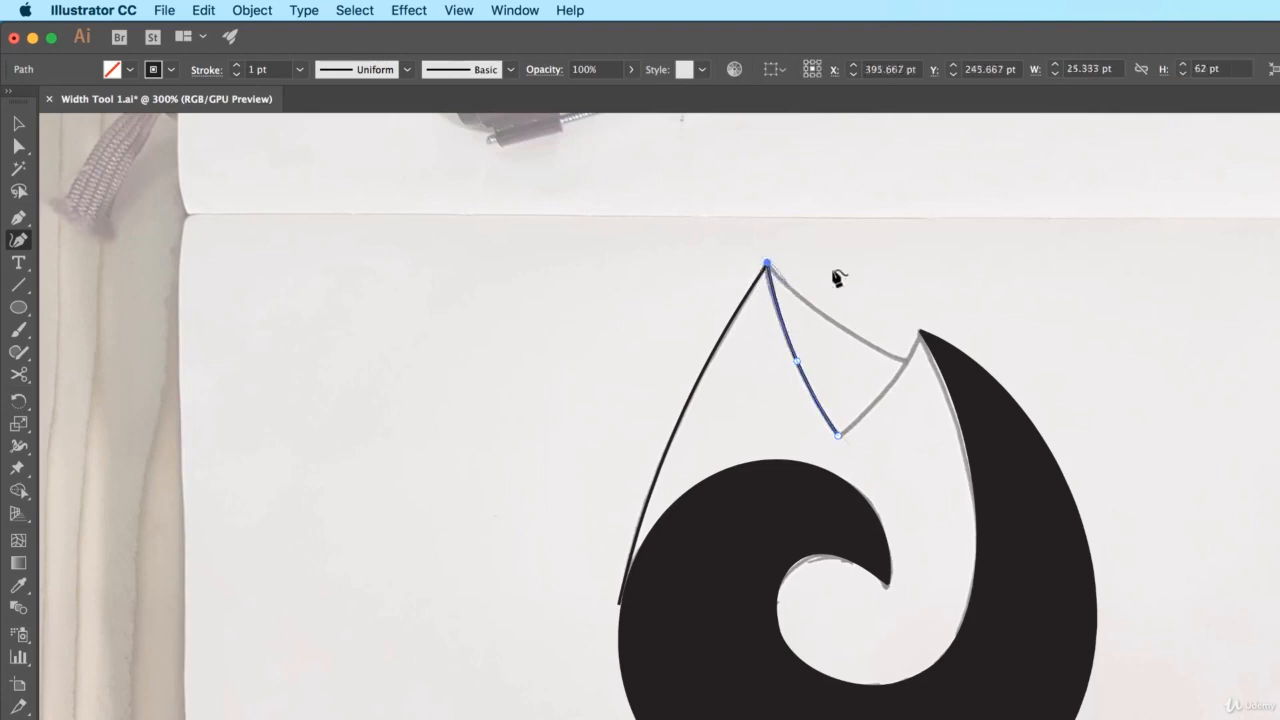
{"action": "left_click", "coordinate": [849, 266], "text": "ctrl"}
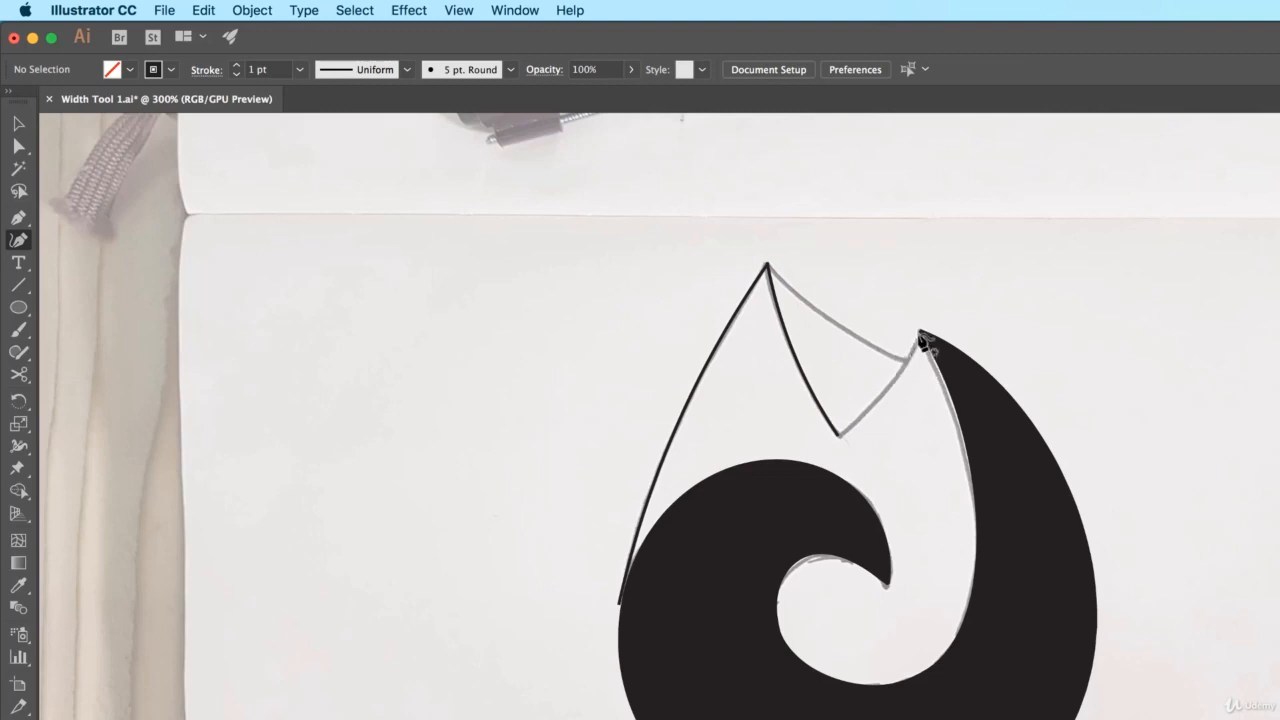
Trace the right side of the notch as a separate curve from the spiral's outer tip down to the notch's lowest point.
{"action": "left_click", "coordinate": [922, 338]}
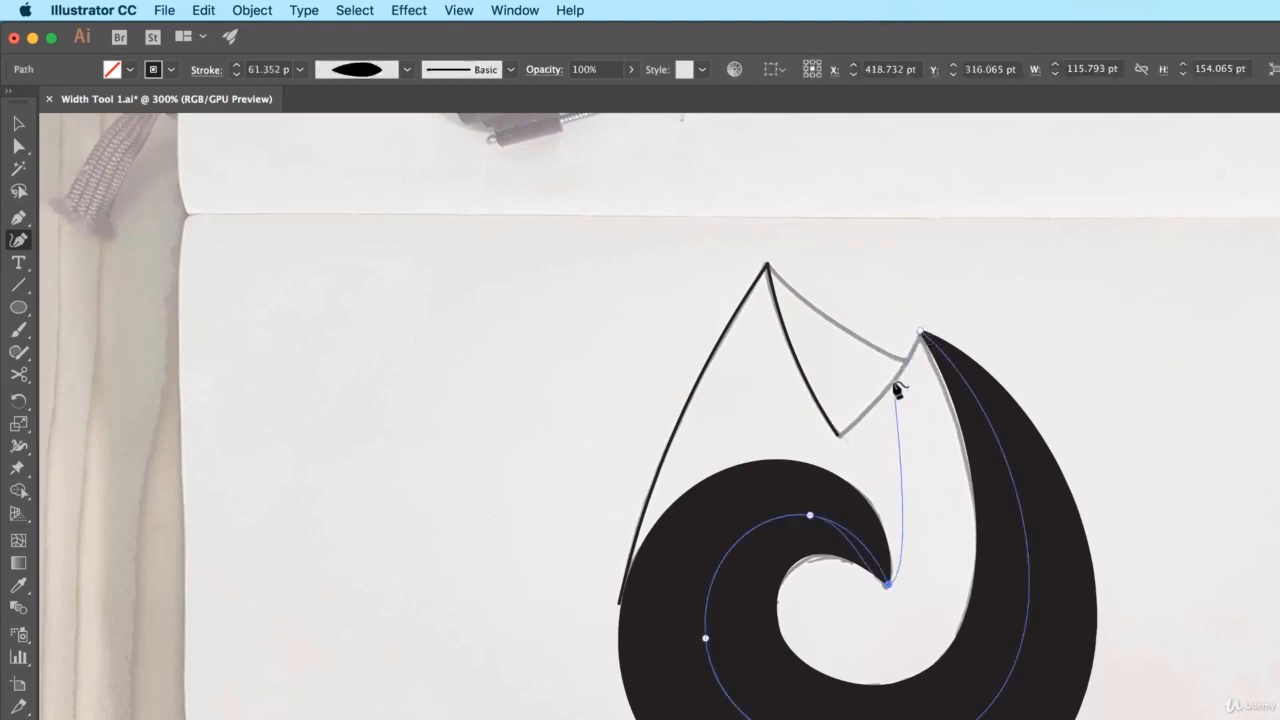
{"action": "left_click", "coordinate": [895, 384], "text": "super"}
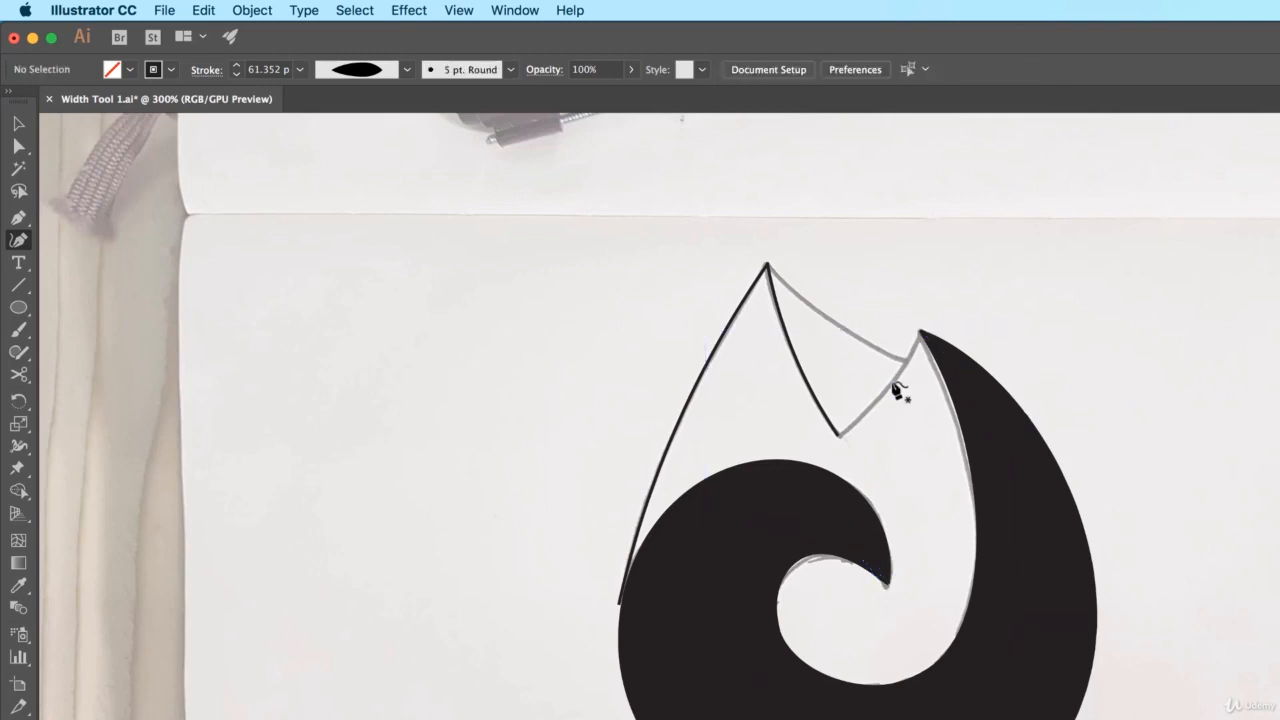
{"action": "left_click", "coordinate": [922, 338]}
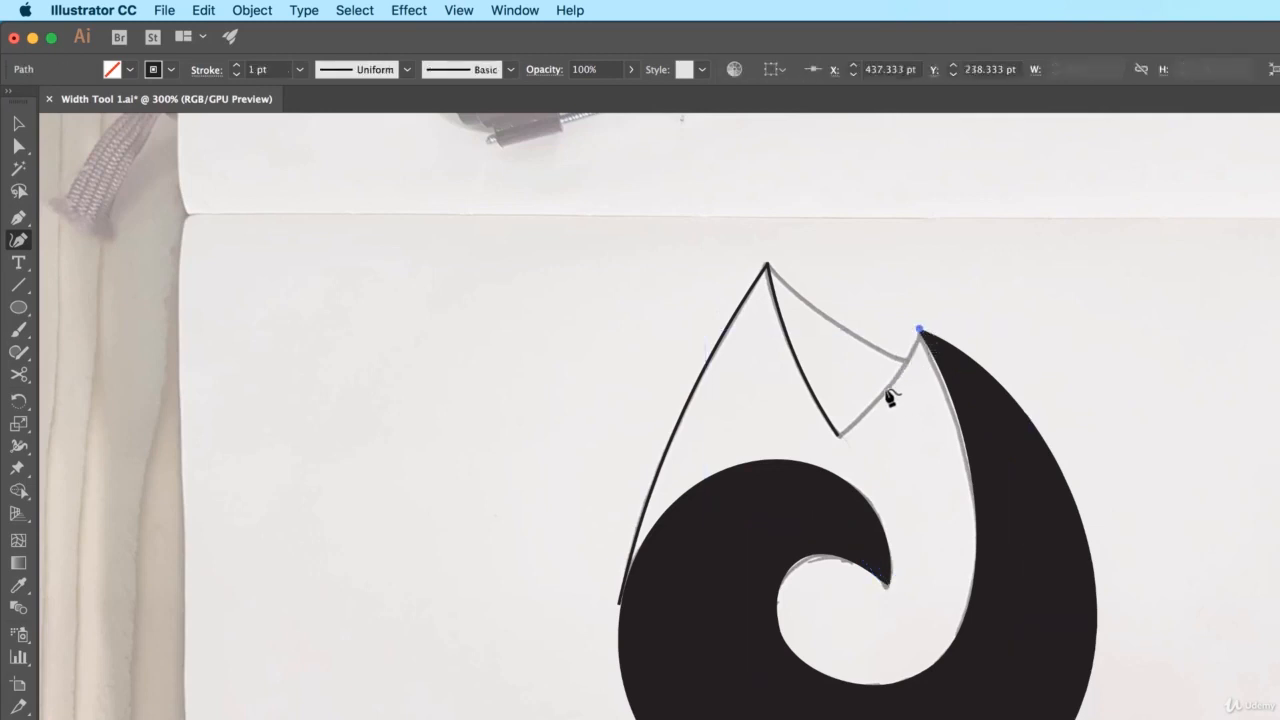
{"action": "left_click", "coordinate": [888, 383]}
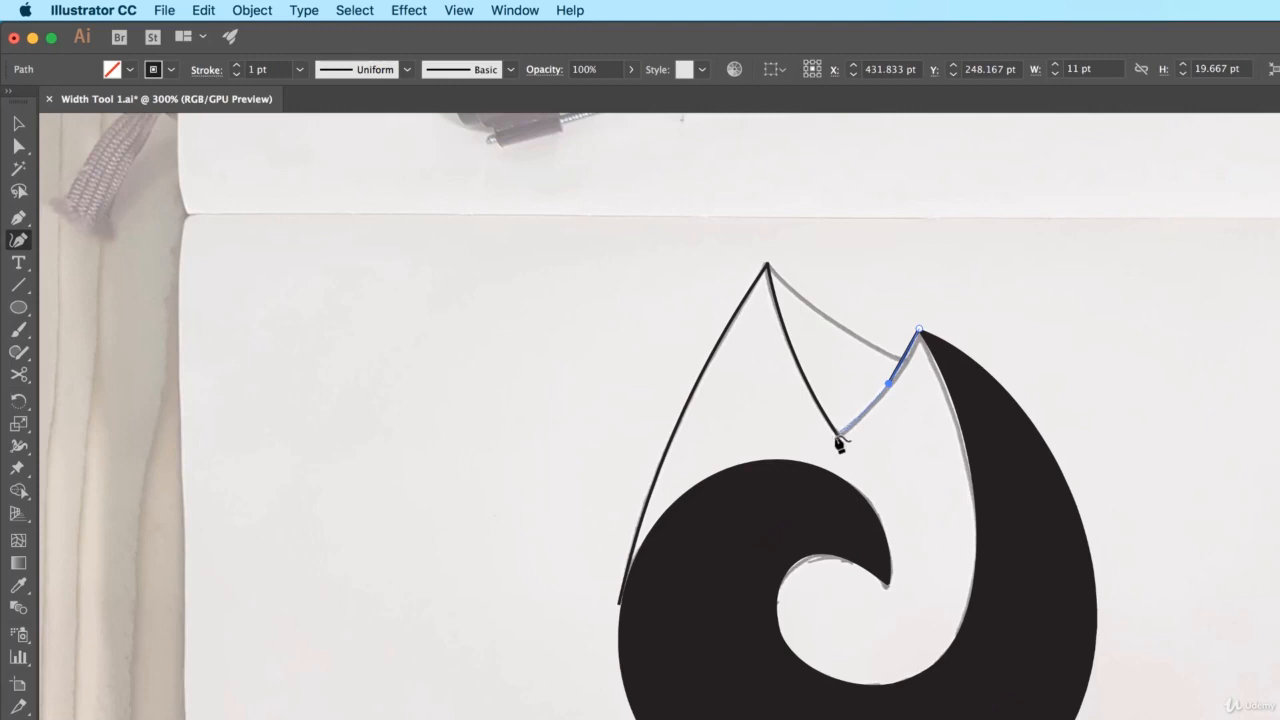
{"action": "left_click", "coordinate": [838, 433]}
{"action": "left_click", "coordinate": [867, 361], "text": "super"}
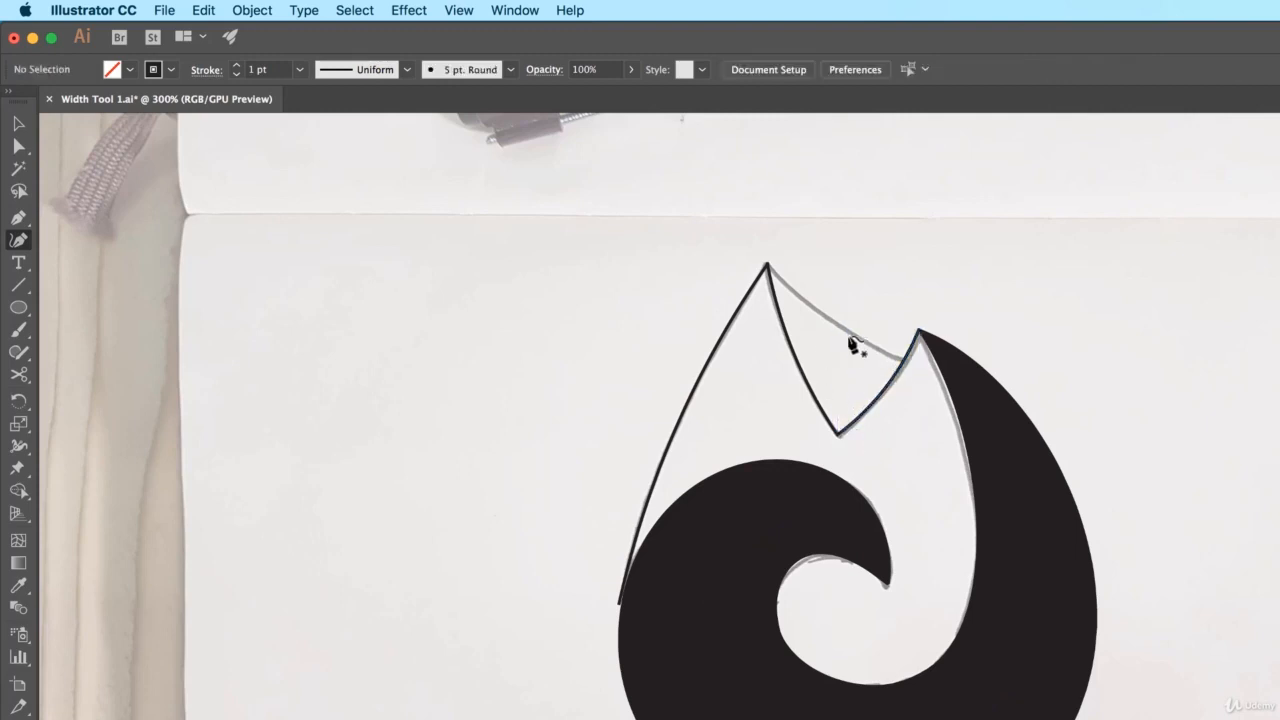
Trace the flame's upper edge with the Curvature tool, from the notch's right side to the peak, about 50 by 35 pt.
{"action": "key", "text": "v"}
{"action": "left_click", "coordinate": [906, 371]}
{"action": "left_click", "coordinate": [903, 370]}
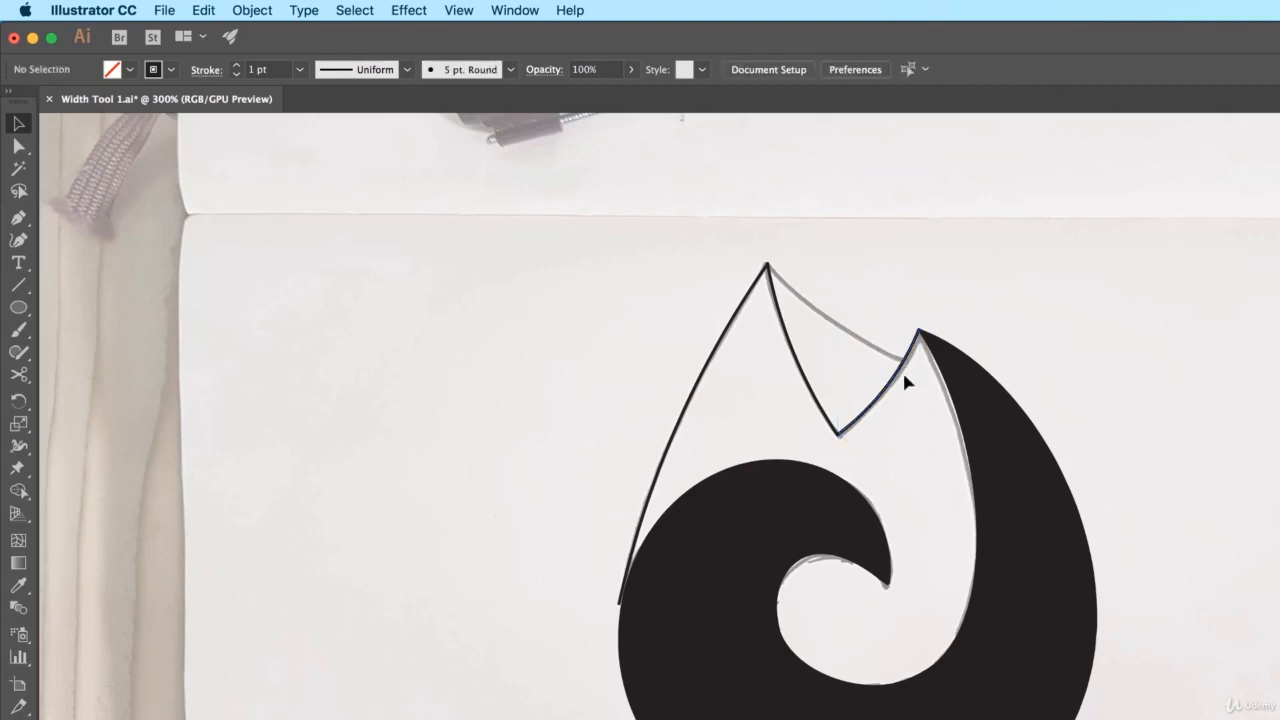
{"action": "key", "text": "p"}
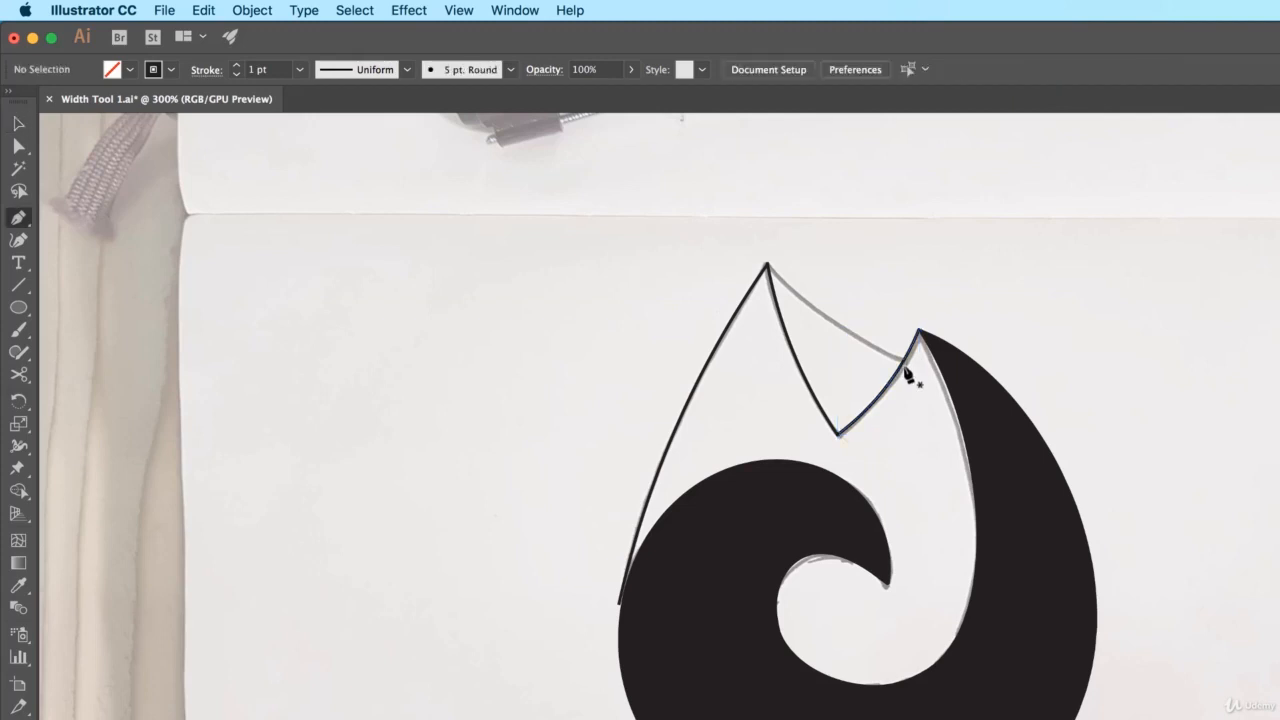
{"action": "key", "text": "shift+grave"}
{"action": "left_click", "coordinate": [906, 363]}
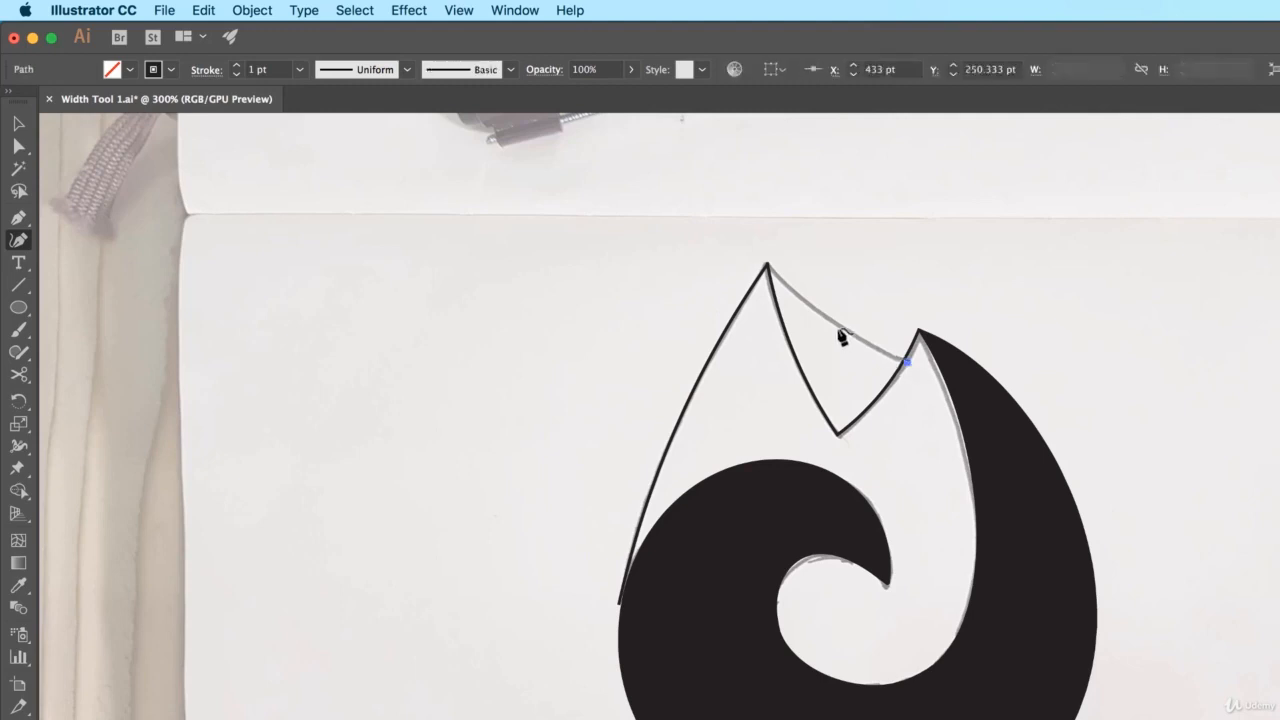
{"action": "left_click", "coordinate": [838, 328]}
{"action": "left_click", "coordinate": [766, 264]}
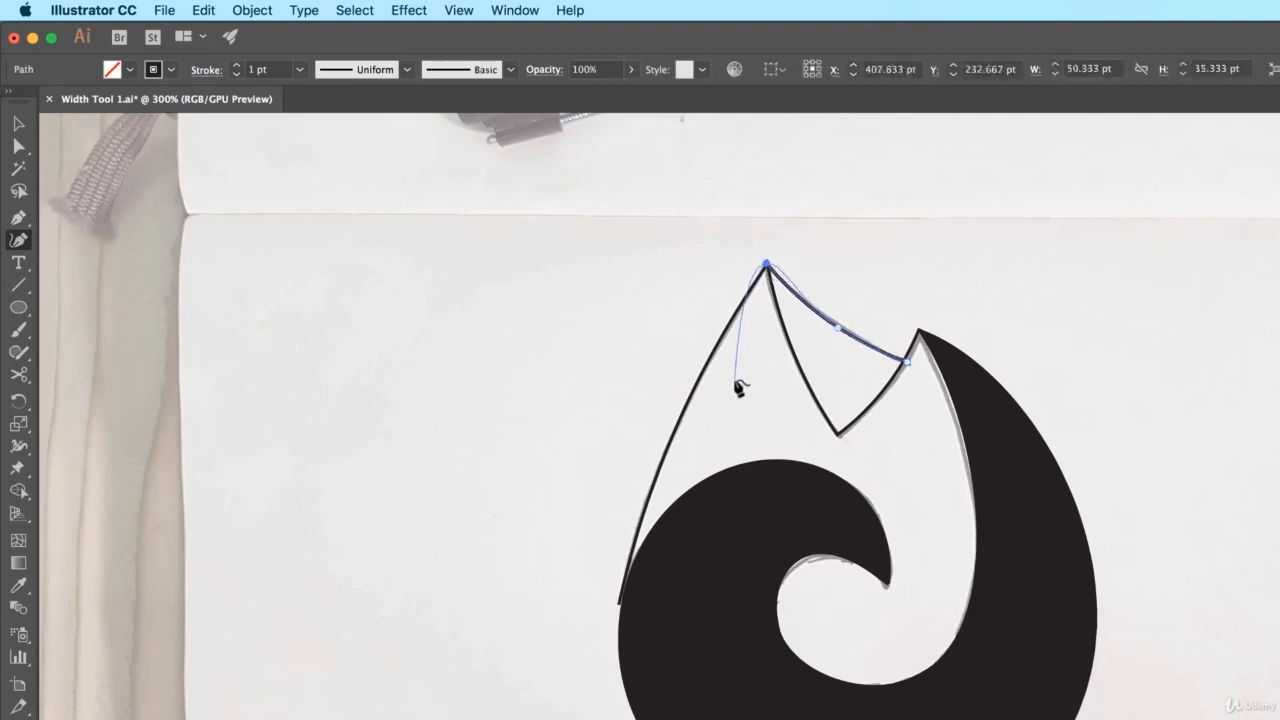
{"action": "key", "text": "v"}
{"action": "left_click", "coordinate": [662, 352]}
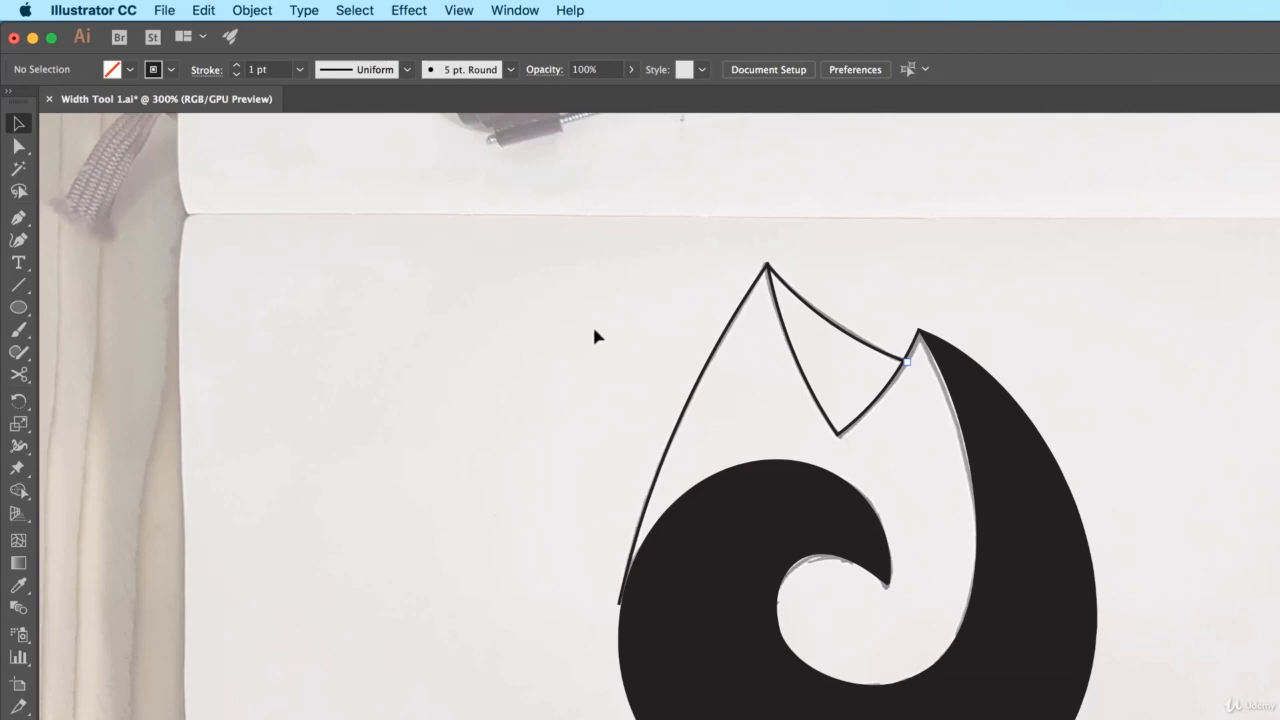
{"action": "left_click", "coordinate": [210, 9]}
{"action": "mouse_move", "coordinate": [254, 6]}
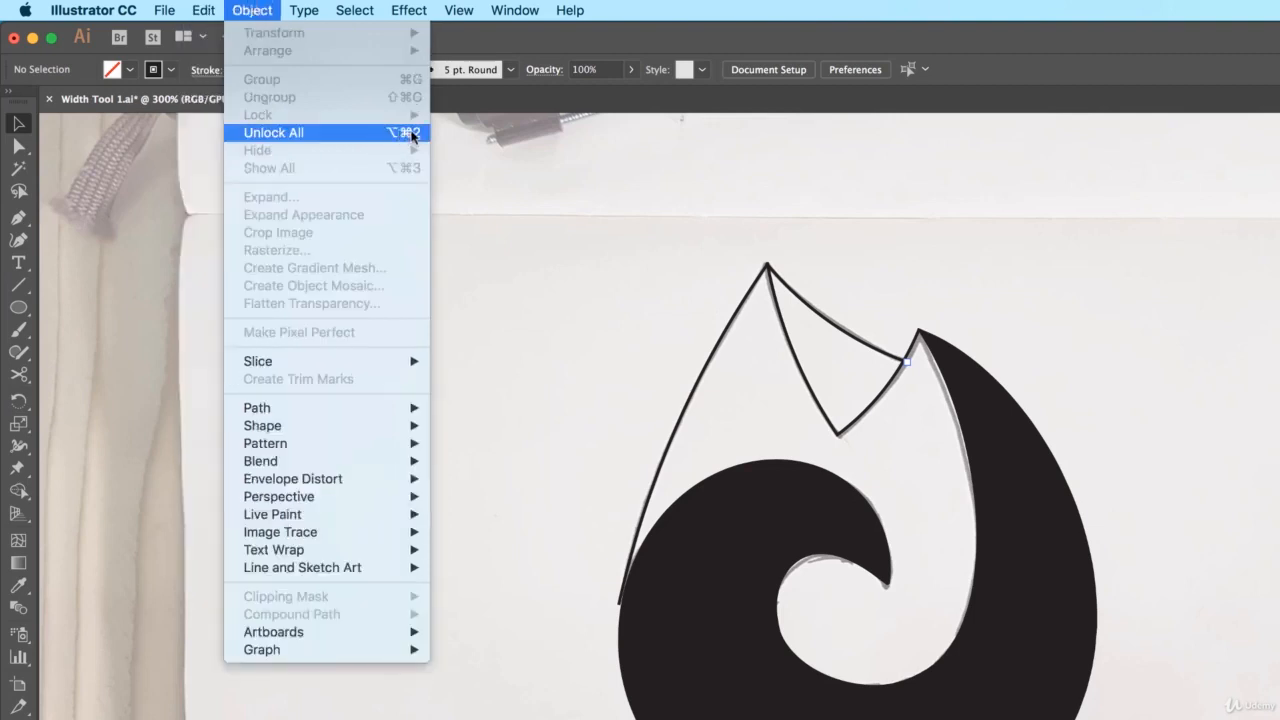
{"action": "left_click", "coordinate": [411, 135]}
{"action": "left_click", "coordinate": [499, 329]}
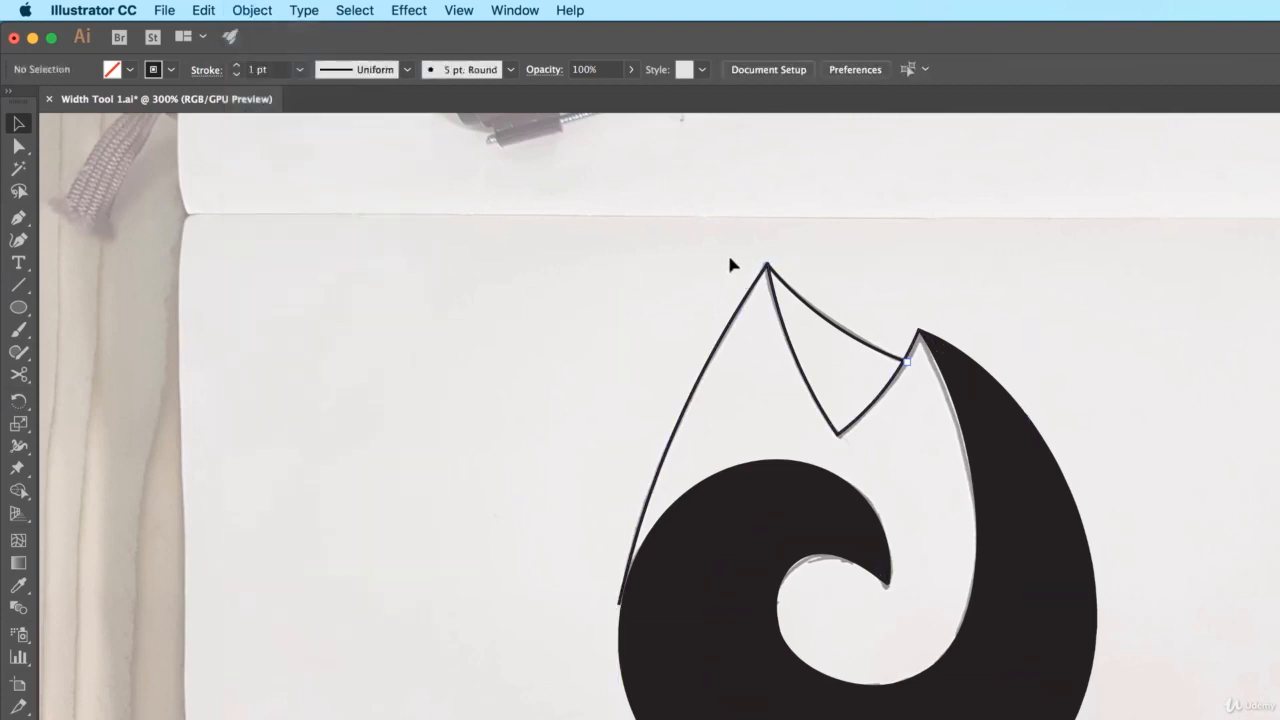
Align the overlapping end anchor points of the three curves at the flame's peak on their horizontal and vertical centres.
{"action": "key", "text": "a"}
{"action": "left_click", "coordinate": [766, 264]}
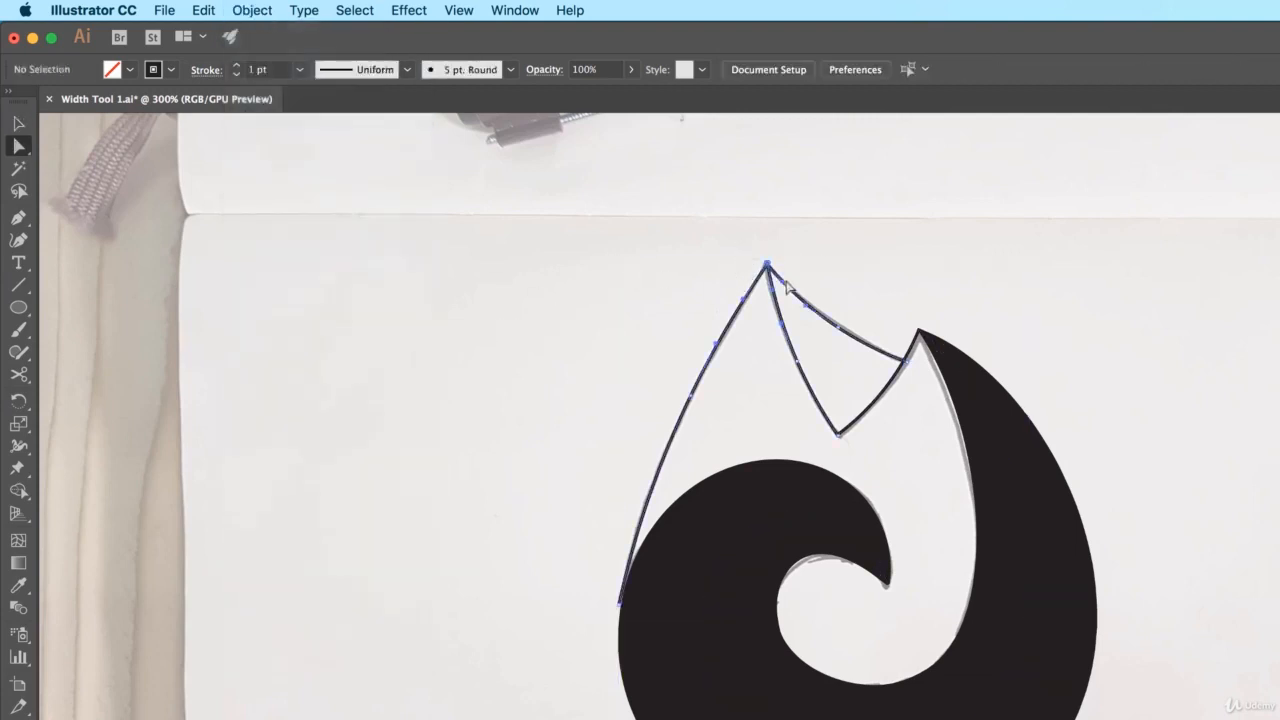
{"action": "key", "text": "super+equal"}
{"action": "key", "text": "super+equal"}
{"action": "key", "text": "super+equal"}
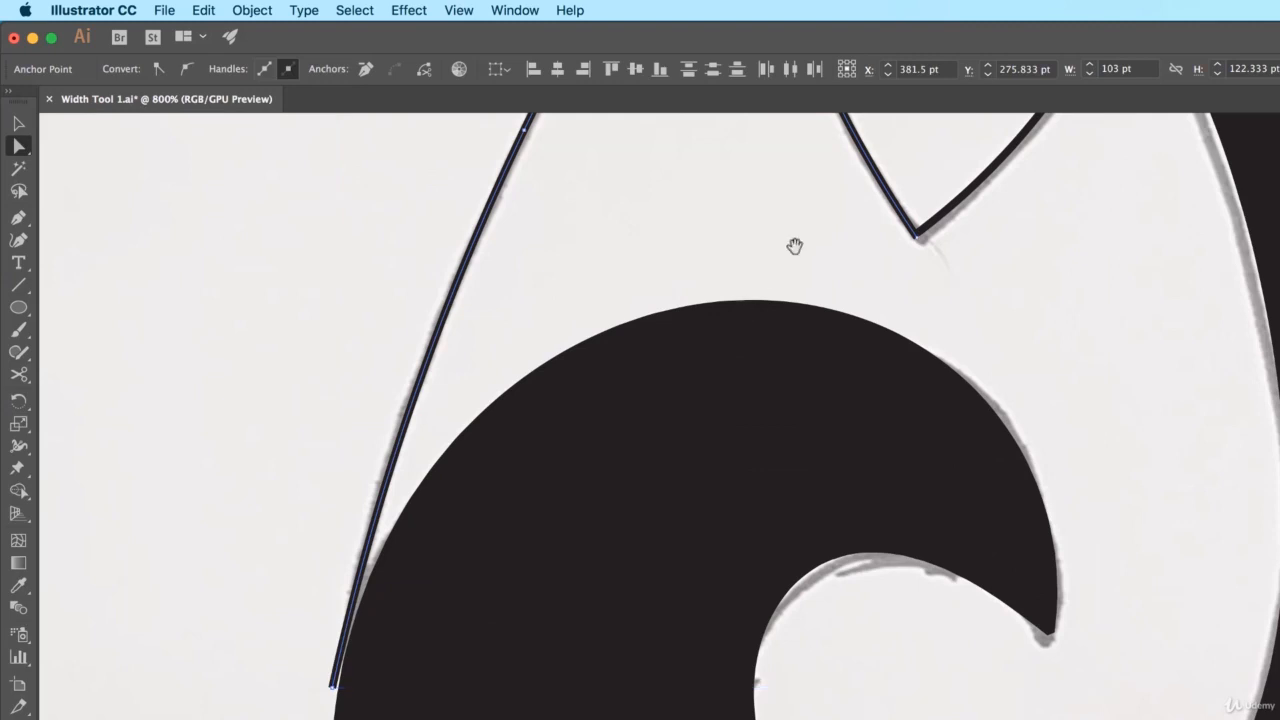
{"action": "scroll", "coordinate": [794, 246], "scroll_direction": "up", "scroll_amount": 5}
{"action": "left_click", "coordinate": [580, 380]}
{"action": "left_click", "coordinate": [600, 397]}
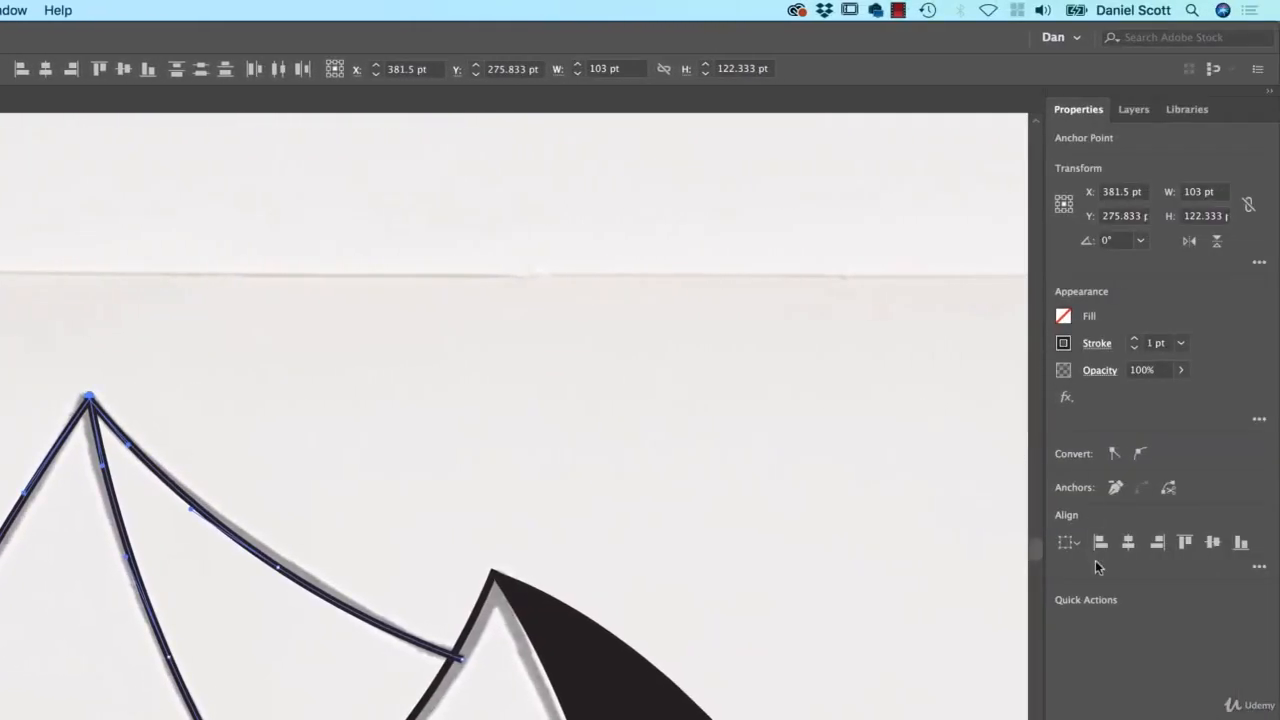
{"action": "left_click", "coordinate": [1130, 548]}
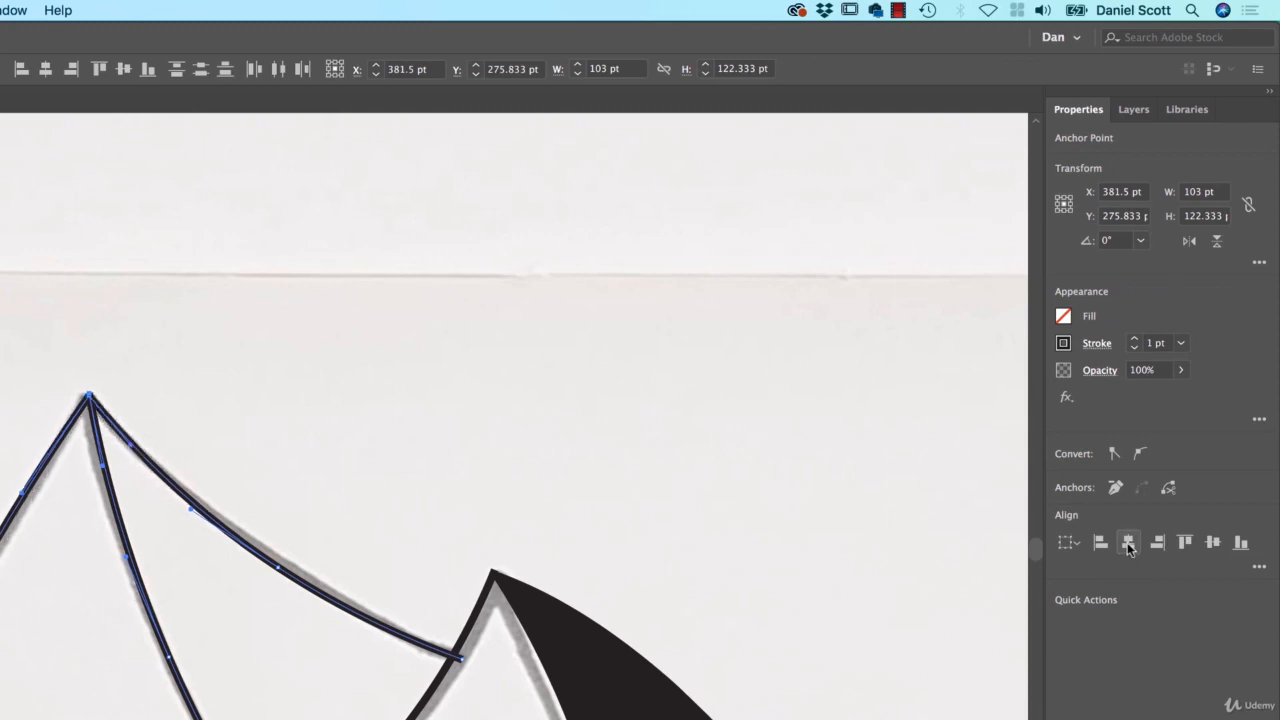
{"action": "left_click", "coordinate": [1213, 543]}
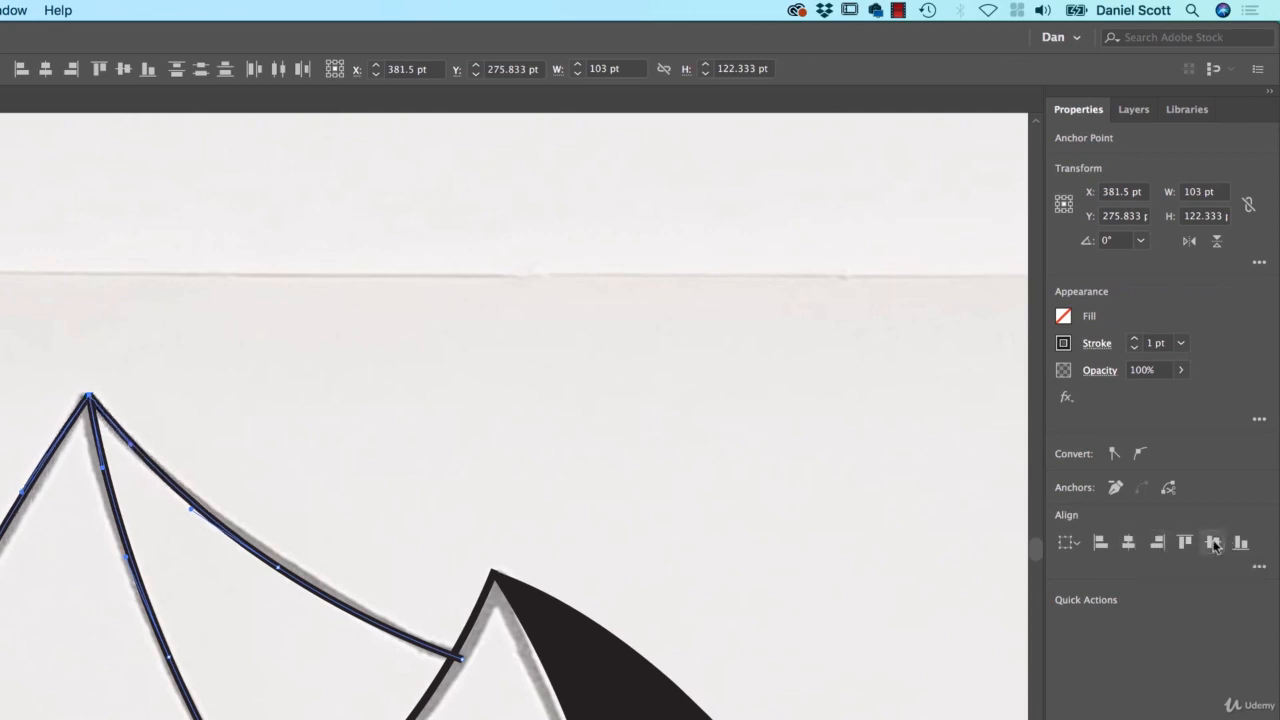
{"action": "left_click", "coordinate": [300, 394]}
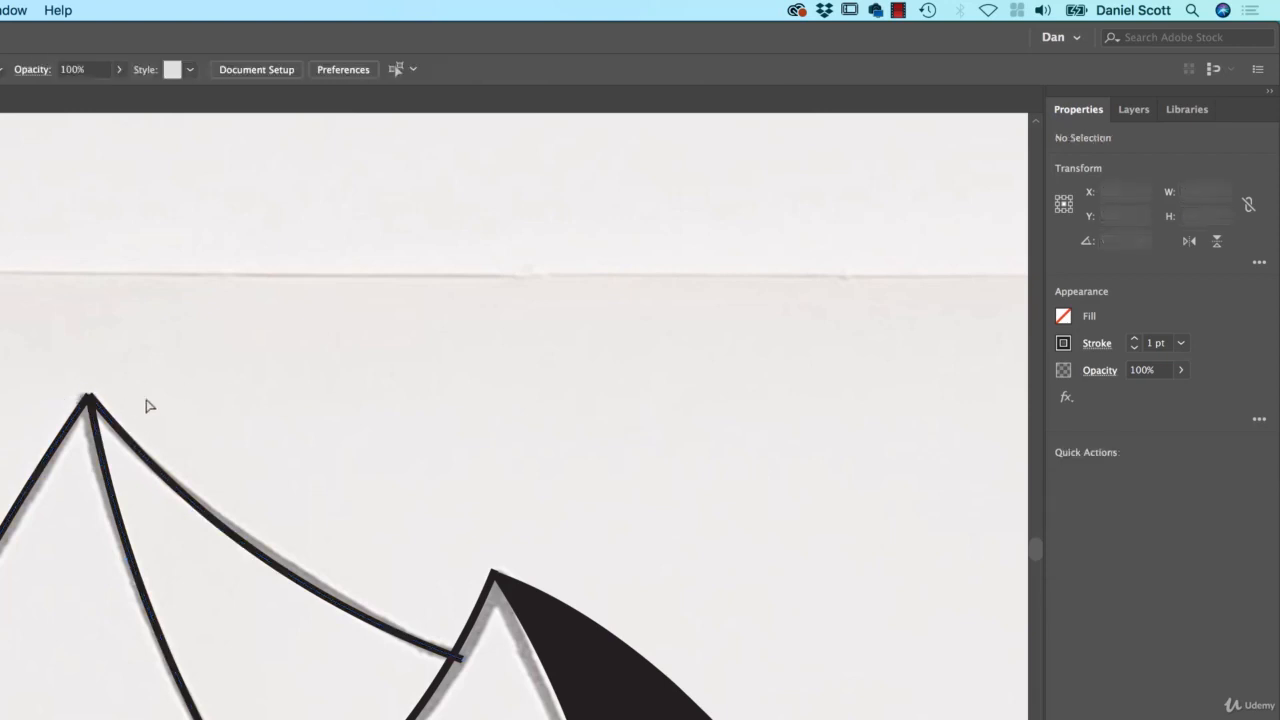
{"action": "key", "text": "super+minus"}
{"action": "key", "text": "super+minus"}
{"action": "key", "text": "super+minus"}
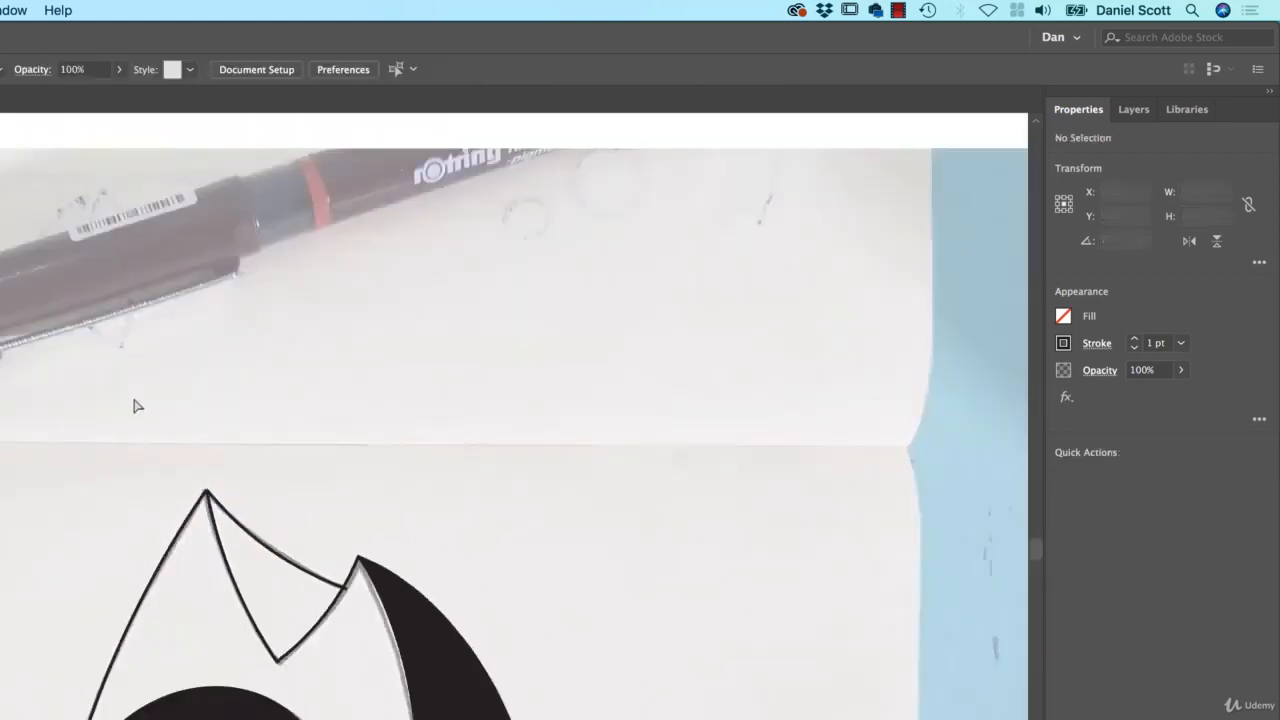
{"action": "left_click_drag", "start_coordinate": [435, 606], "coordinate": [408, 414]}
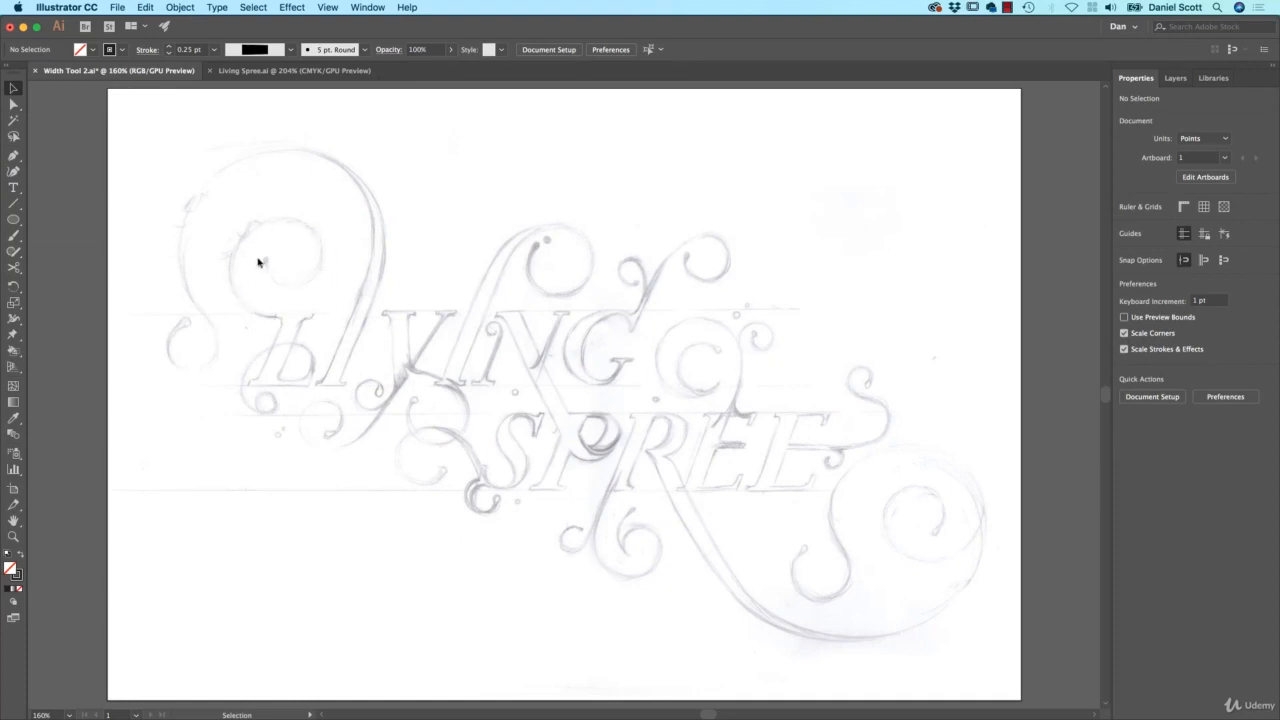
Trace the inner spiral with the Curvature tool, from the L's top serif to the spiral's centre, about 88 by 90 pt.
{"action": "left_click_drag", "start_coordinate": [341, 251], "coordinate": [462, 271]}
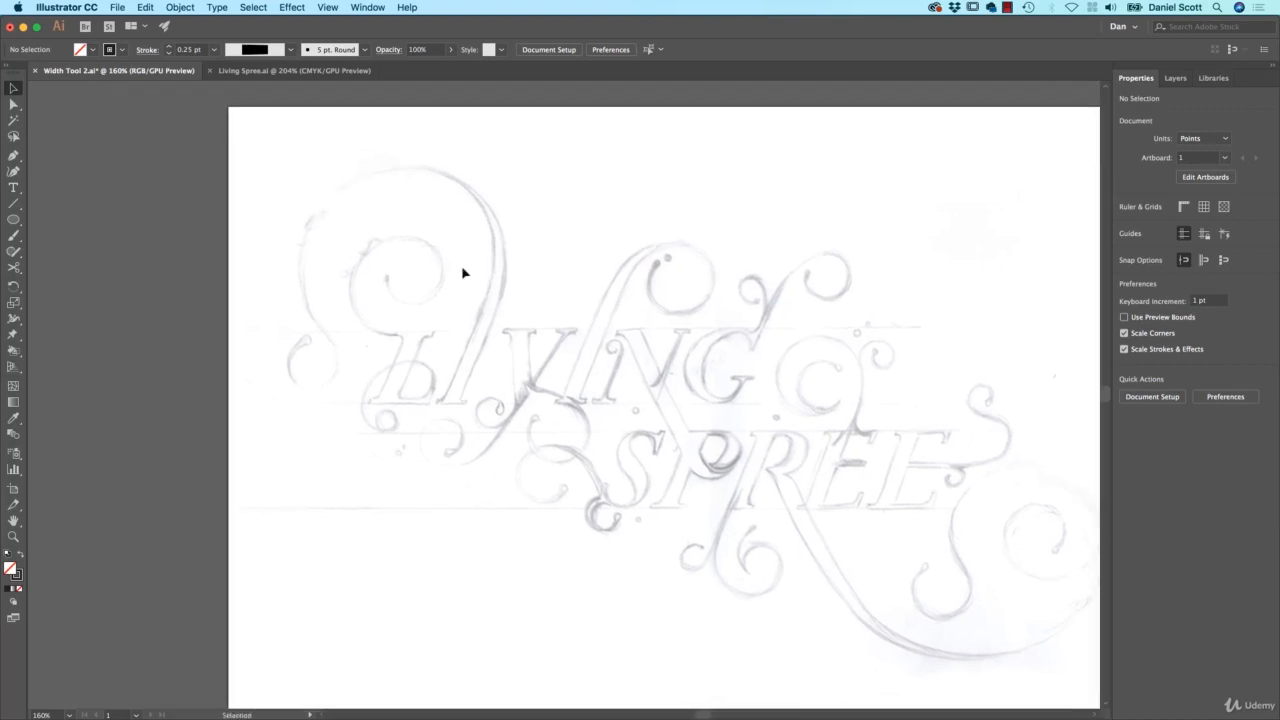
{"action": "key", "text": "super+plus"}
{"action": "key", "text": "super+plus"}
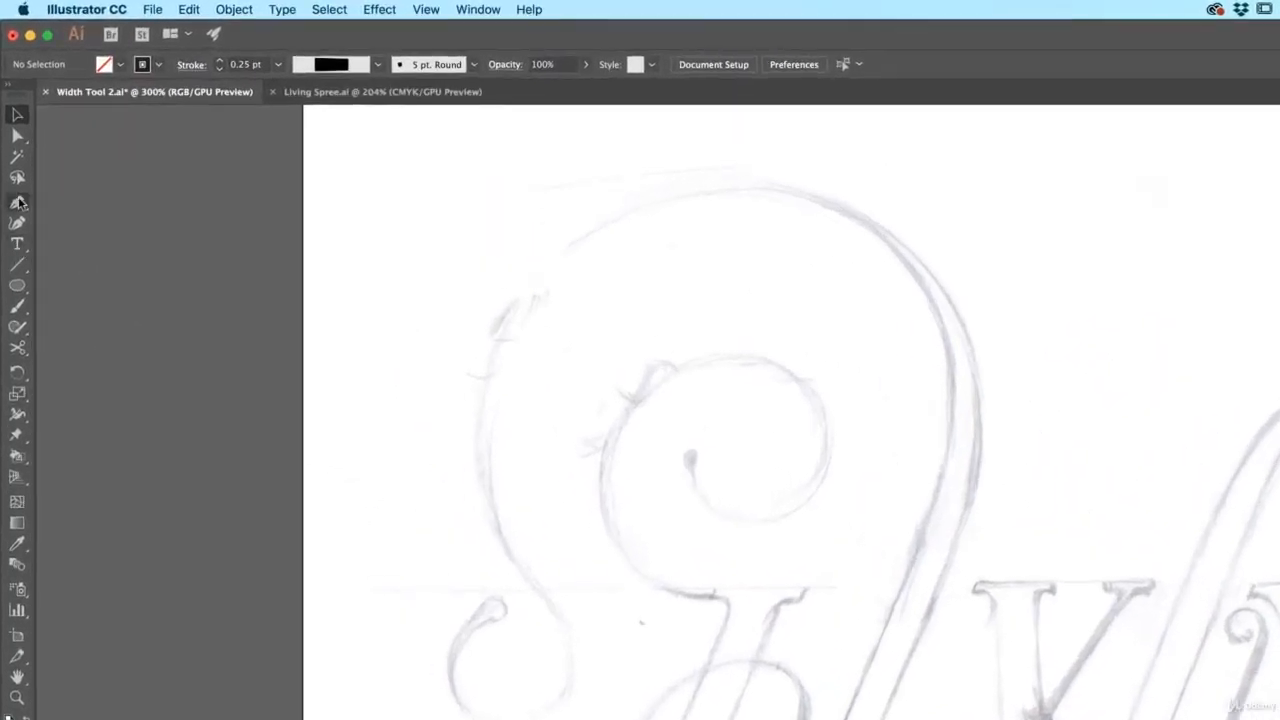
{"action": "left_click", "coordinate": [17, 222]}
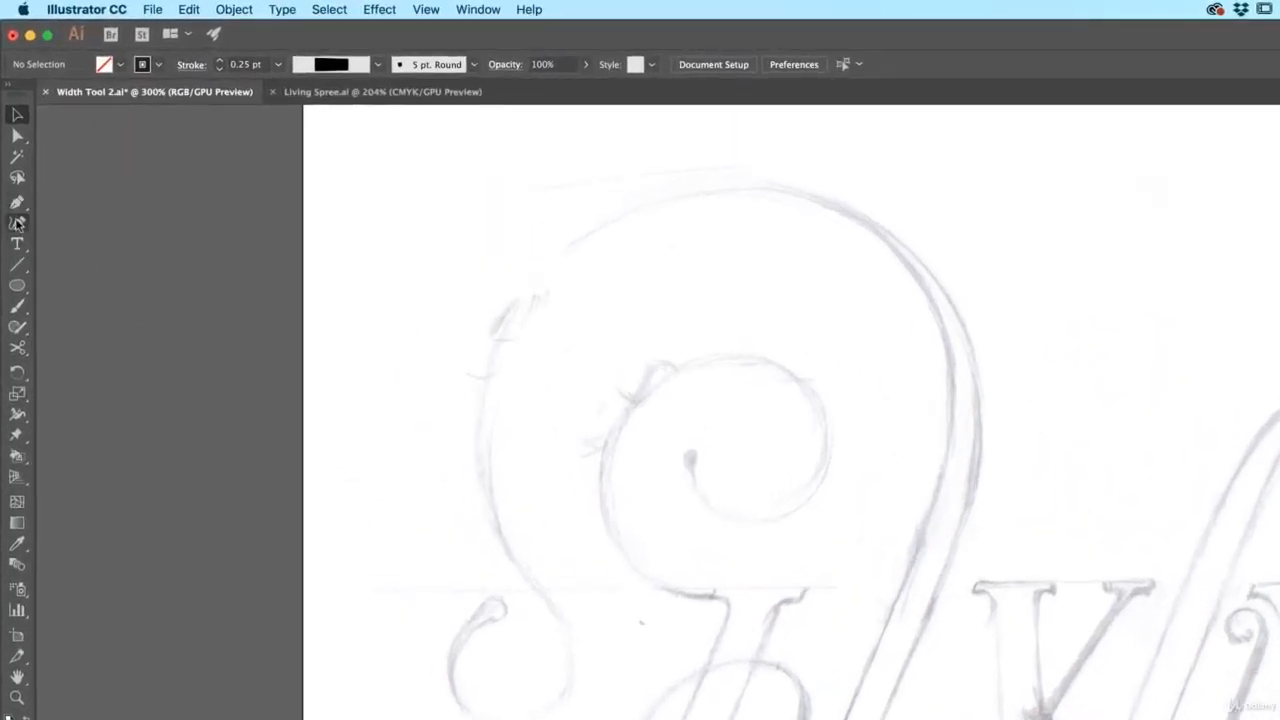
{"action": "left_click", "coordinate": [715, 596]}
{"action": "left_click", "coordinate": [603, 503]}
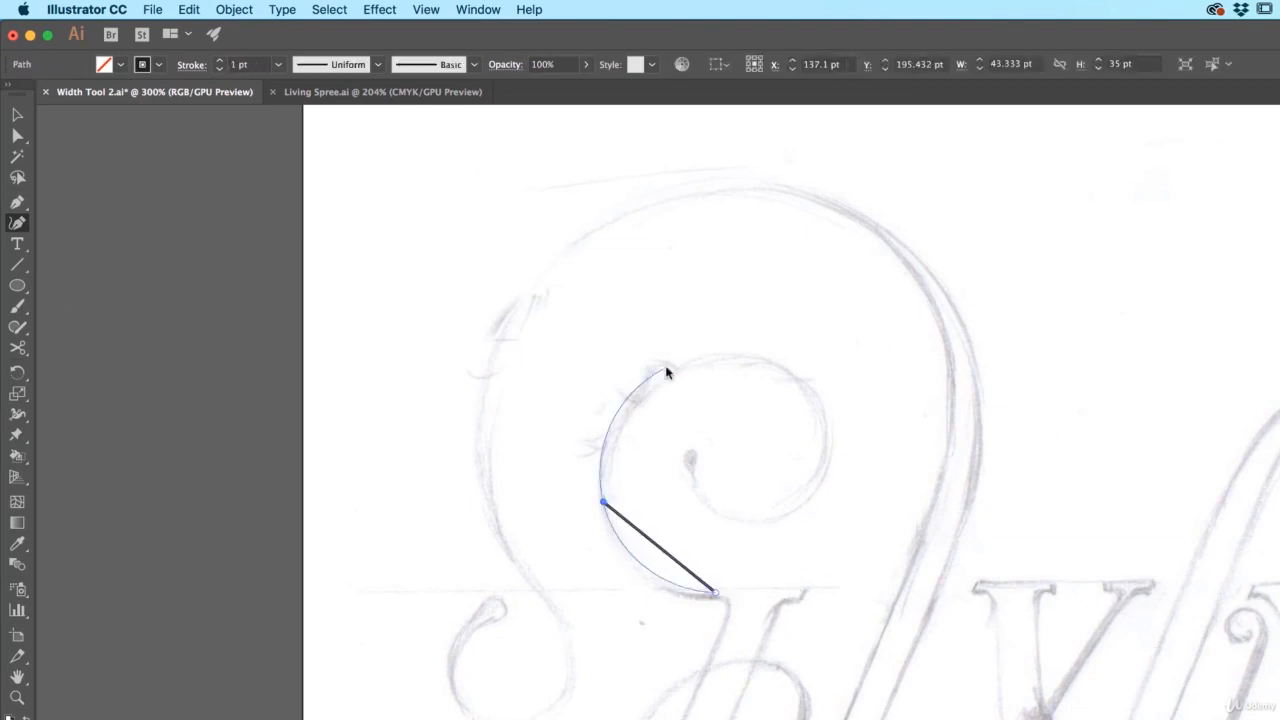
{"action": "left_click", "coordinate": [692, 361]}
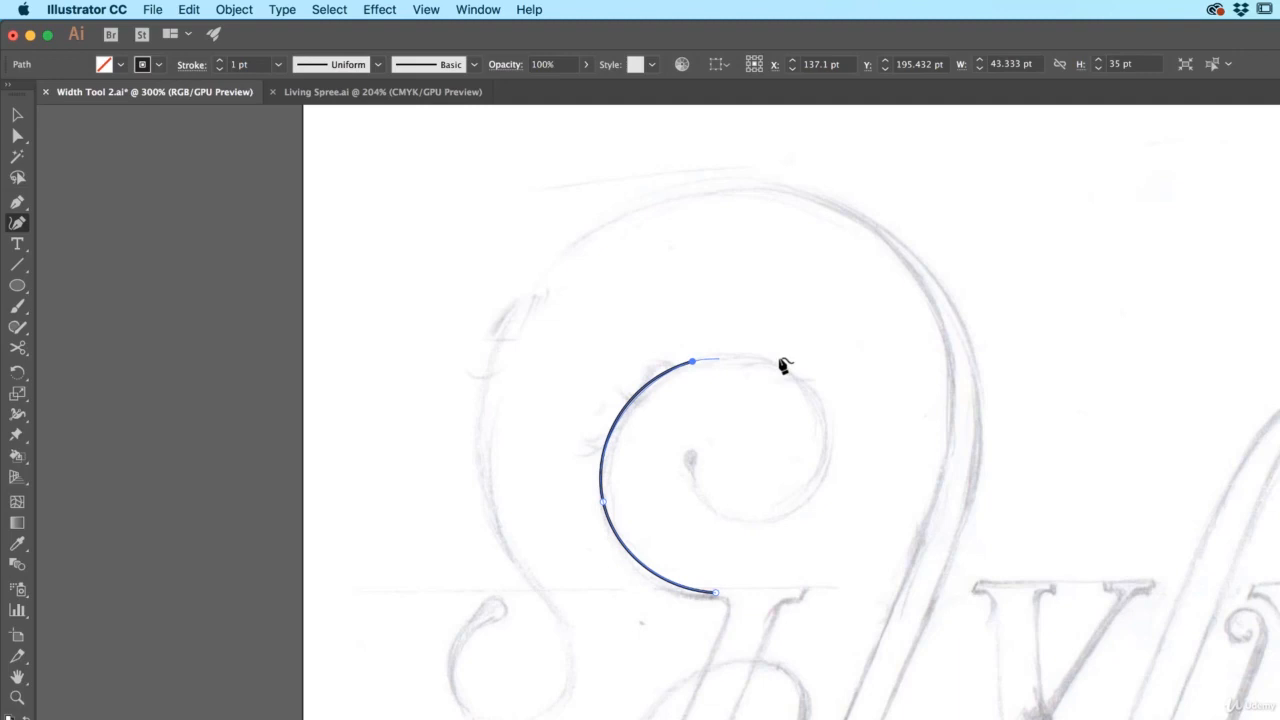
{"action": "left_click", "coordinate": [827, 439]}
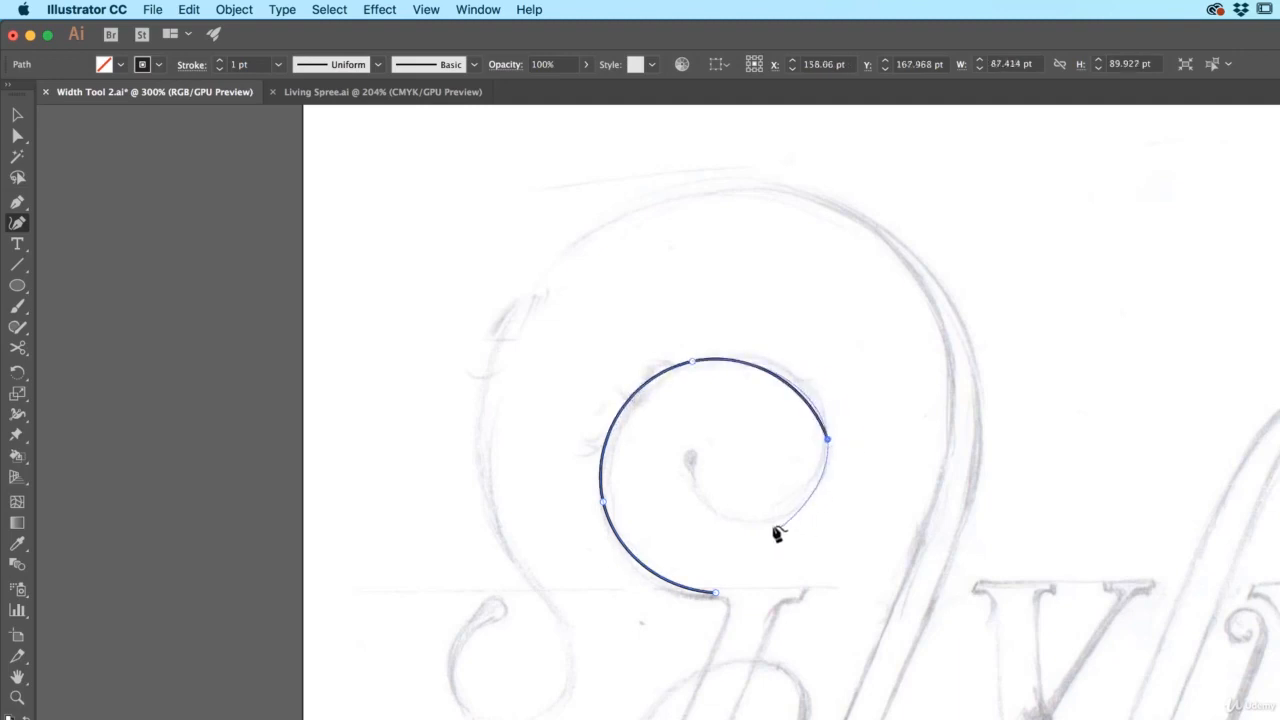
{"action": "left_click", "coordinate": [772, 523]}
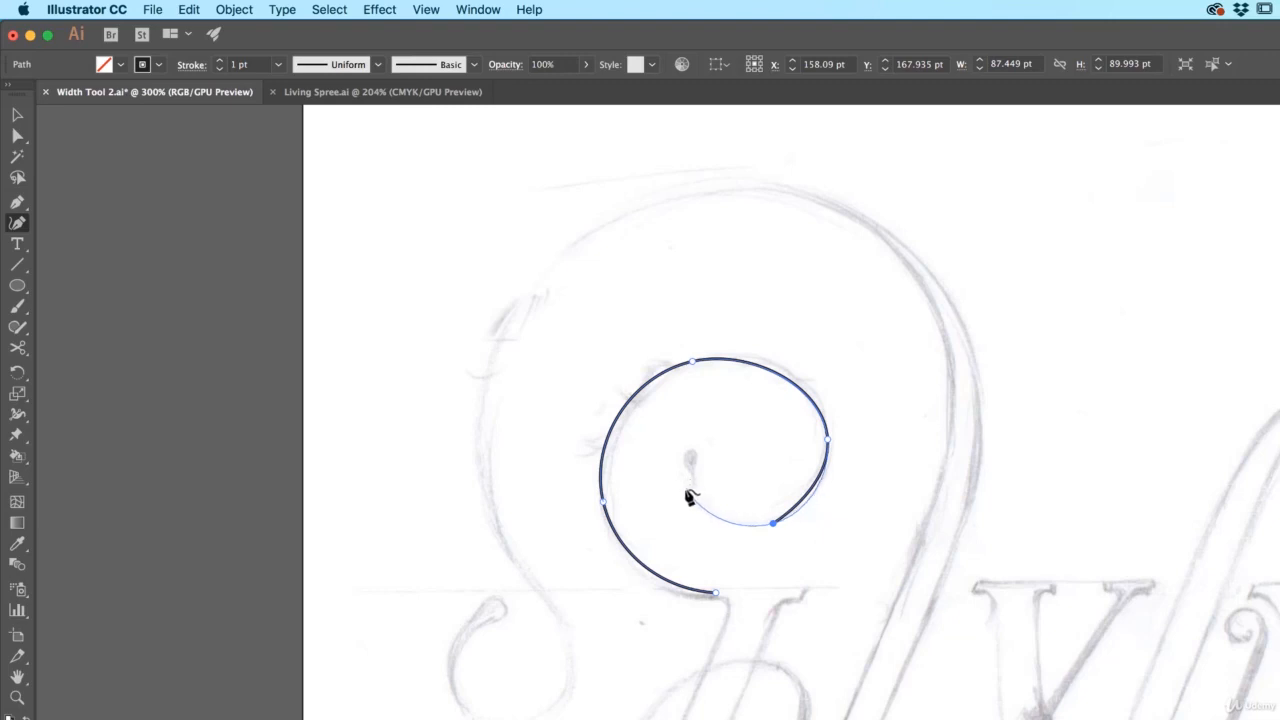
{"action": "left_click", "coordinate": [685, 487]}
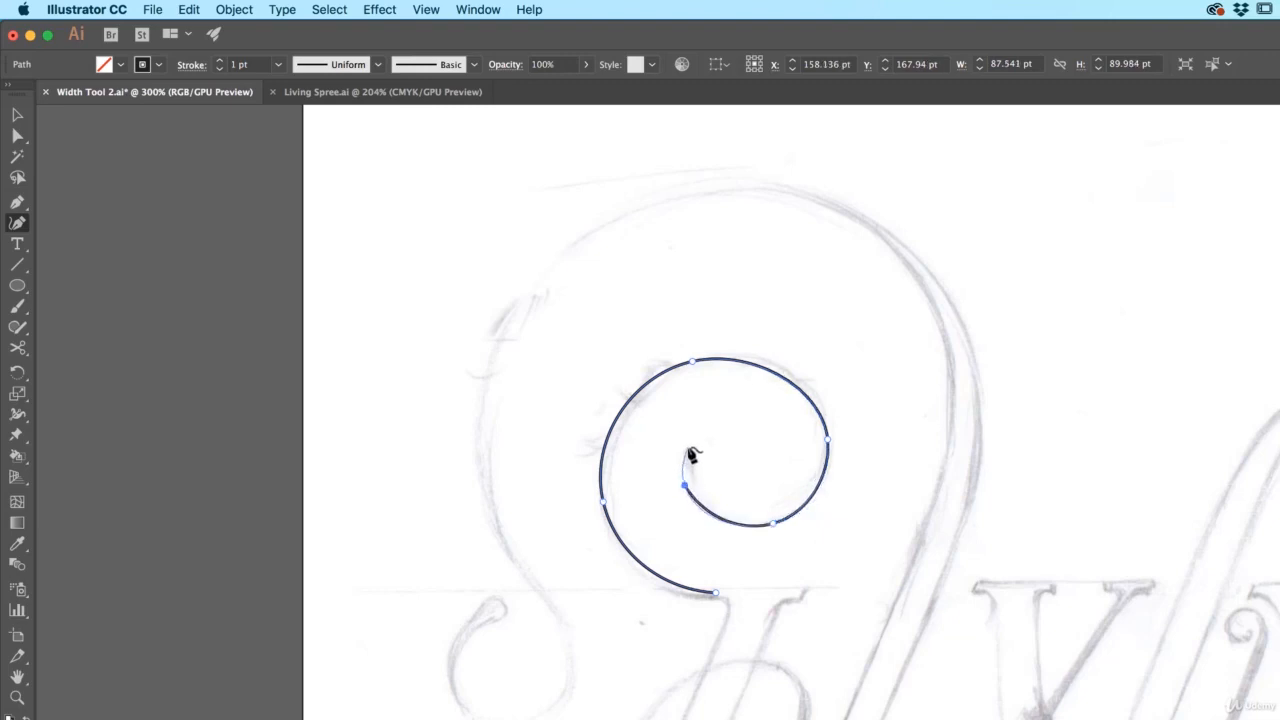
{"action": "left_click", "coordinate": [694, 449]}
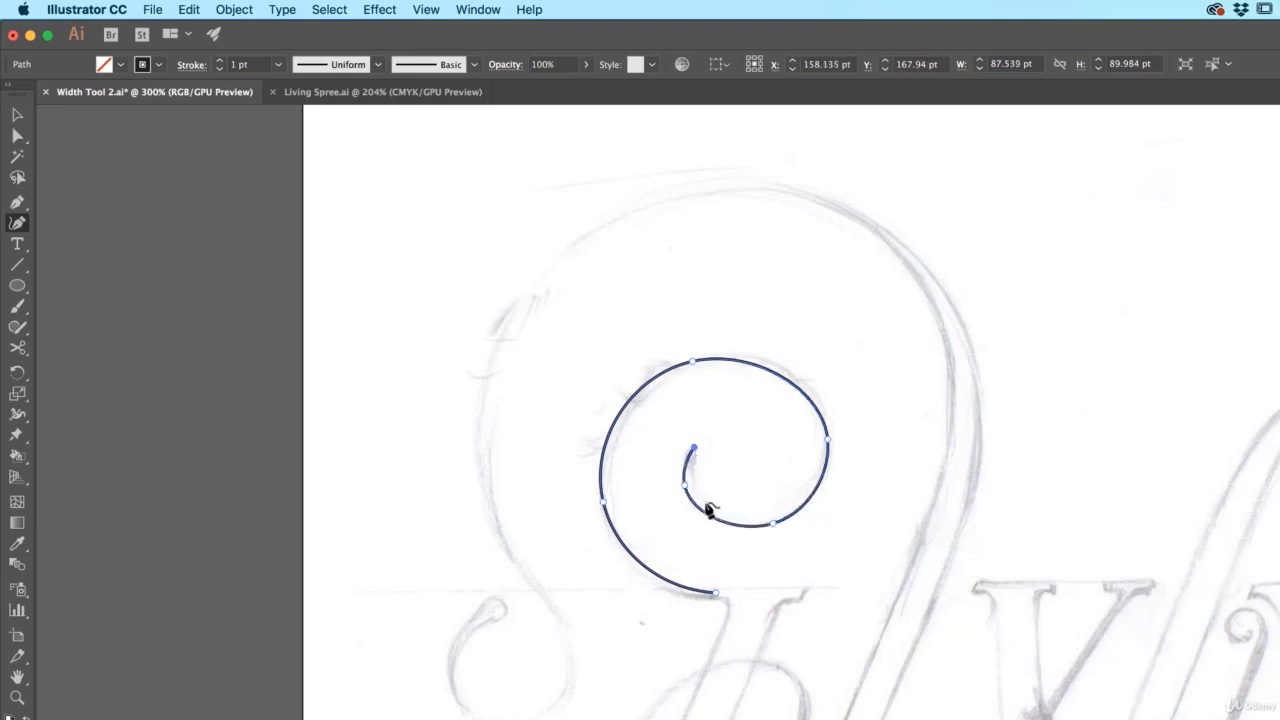
{"action": "left_click", "coordinate": [933, 472], "text": "super"}
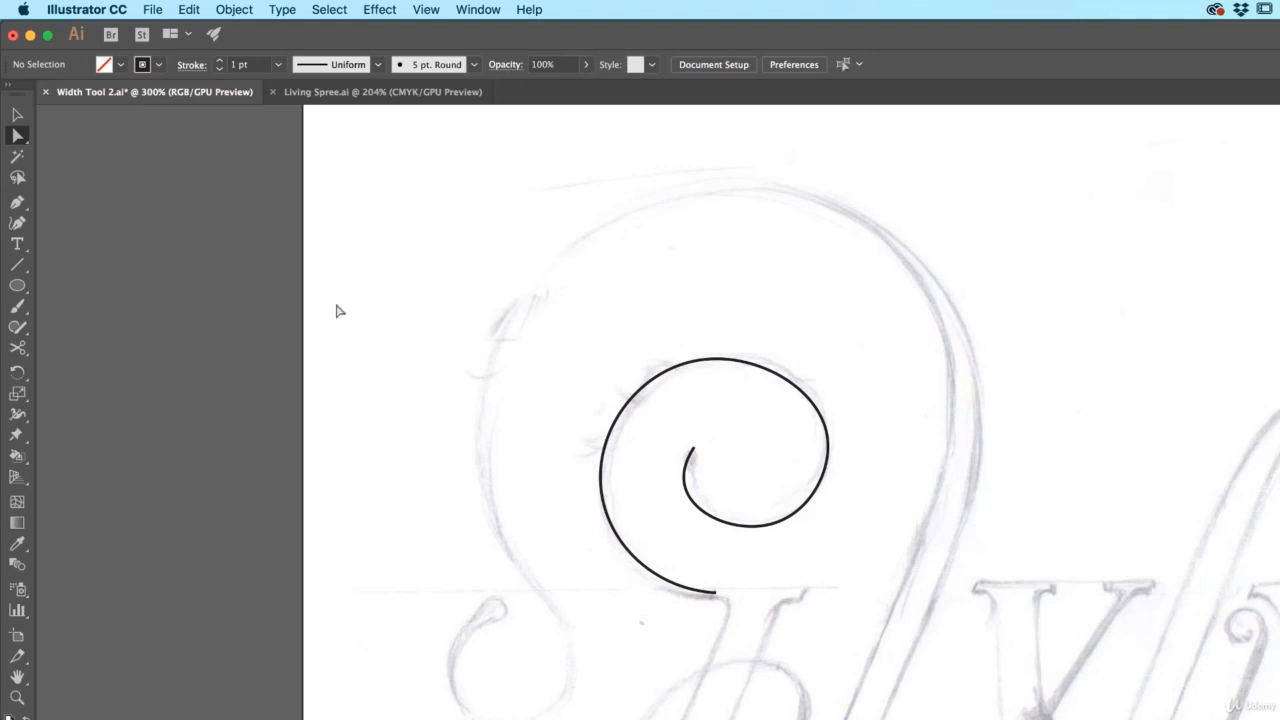
Set the spiral's stroke weight to 0.25 pt and widen its outer end at the L's serif with the Width tool.
{"action": "left_click", "coordinate": [17, 114]}
{"action": "left_click_drag", "start_coordinate": [431, 271], "coordinate": [843, 575]}
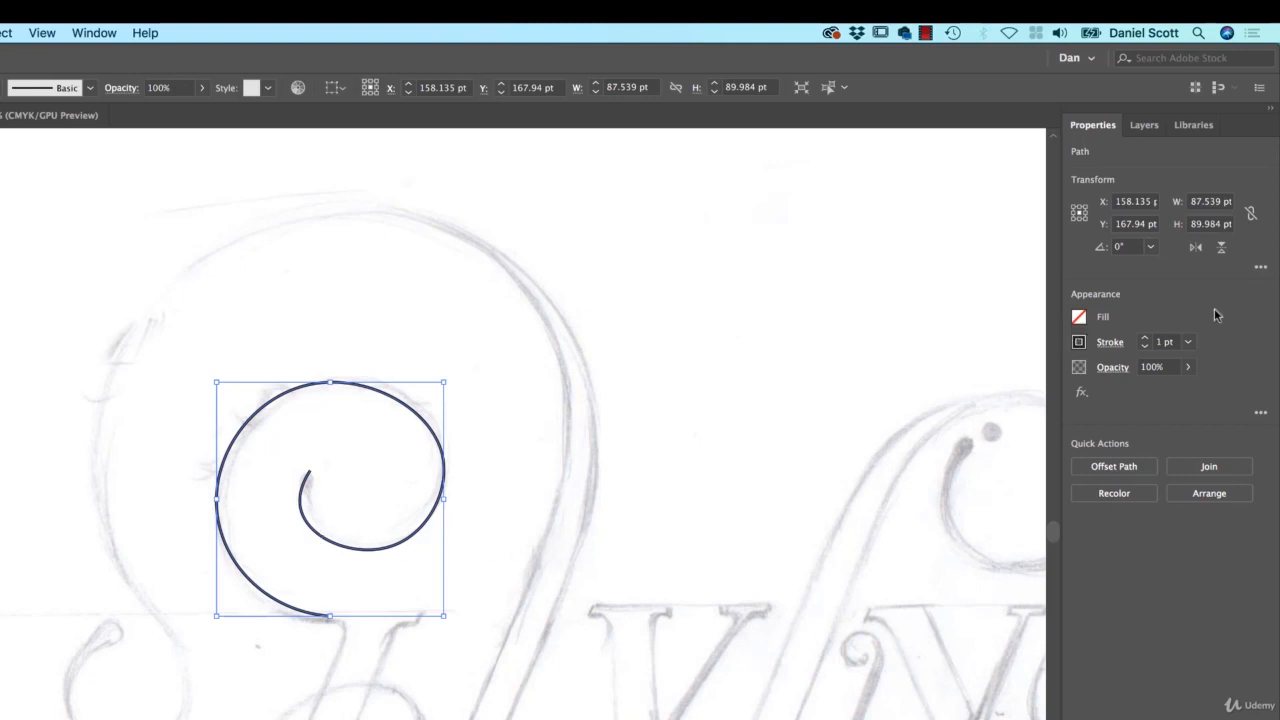
{"action": "left_click", "coordinate": [1190, 342]}
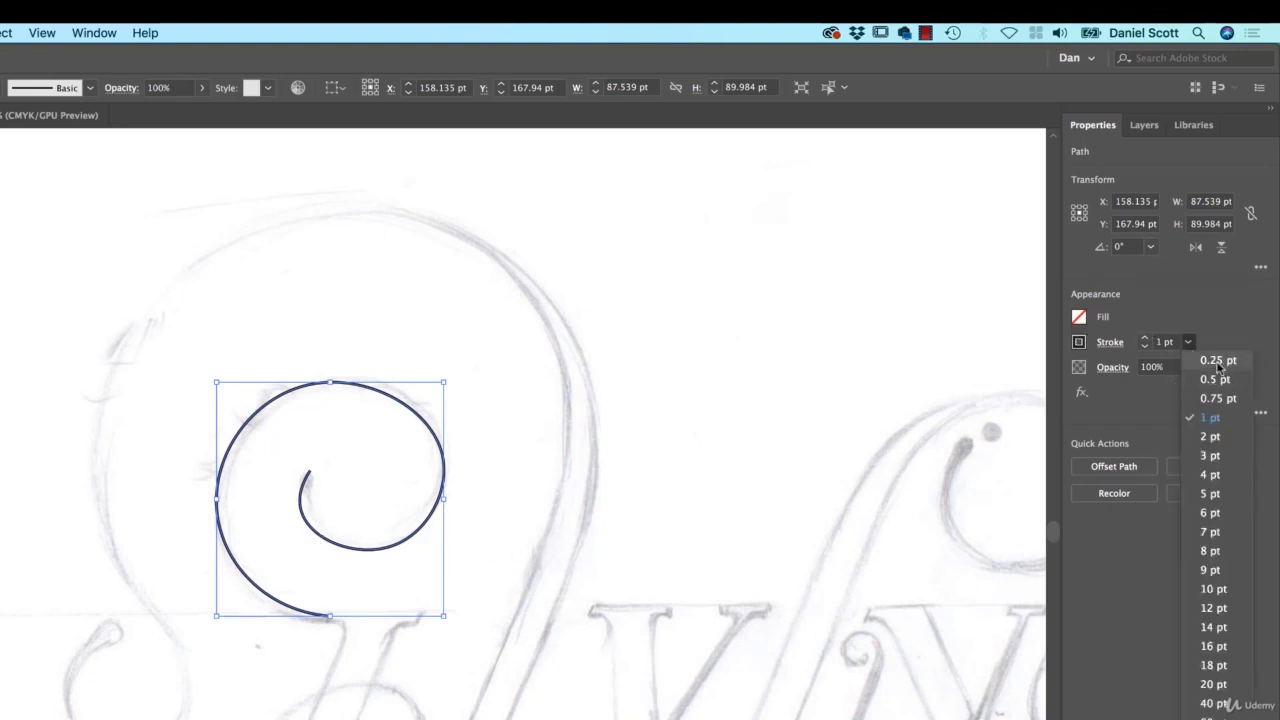
{"action": "left_click", "coordinate": [1217, 359]}
{"action": "left_click", "coordinate": [584, 453]}
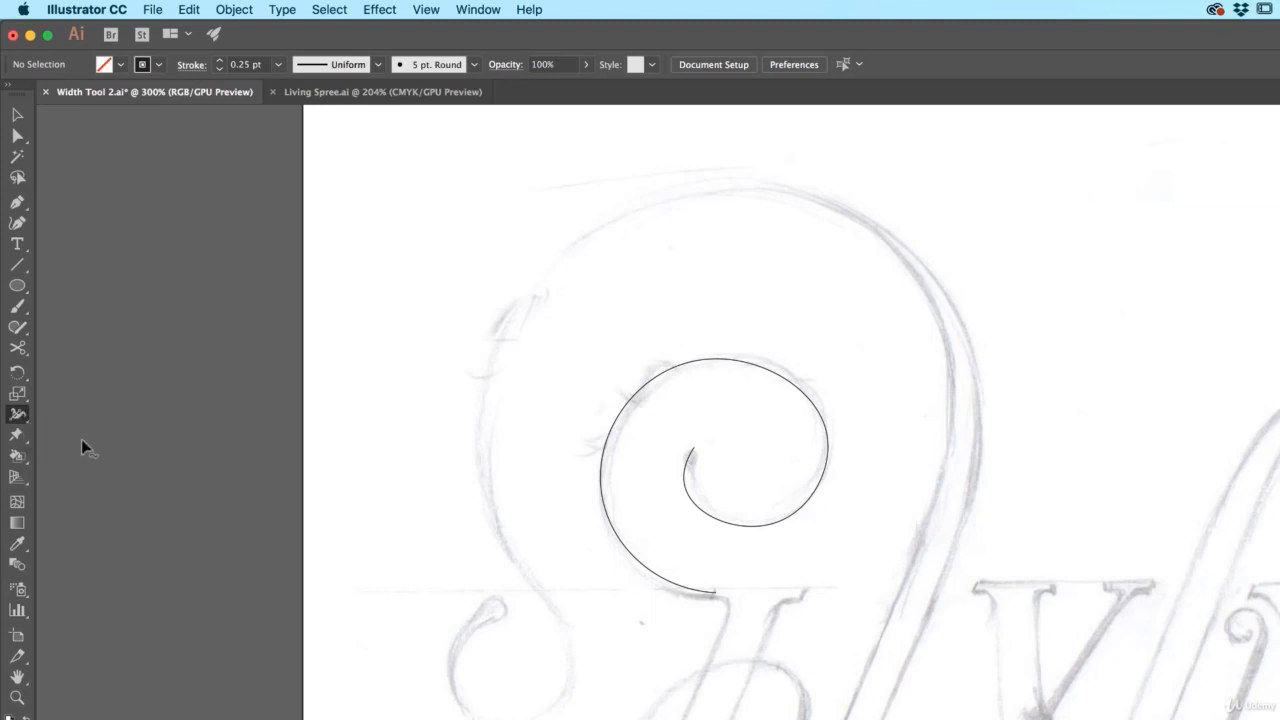
{"action": "mouse_move", "coordinate": [716, 598]}
{"action": "left_mouse_down"}
{"action": "mouse_move", "coordinate": [716, 612]}
{"action": "mouse_move", "coordinate": [714, 597]}
{"action": "left_mouse_up"}
{"action": "left_click_drag", "start_coordinate": [722, 598], "coordinate": [716, 603]}
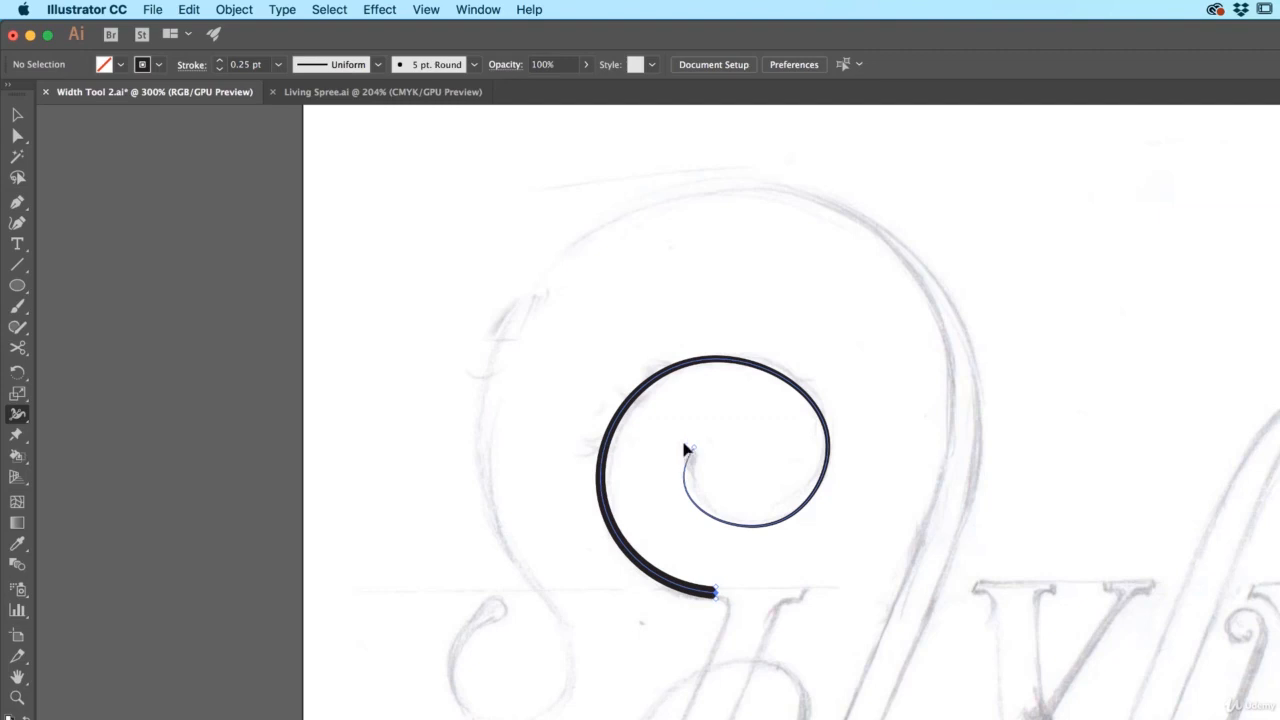
Widen the stroke at the spiral's inner tip with the Width tool and narrow it just behind the tip to form a flared end.
{"action": "key", "text": "super+equal"}
{"action": "key", "text": "super+equal"}
{"action": "key", "text": "super+equal"}
{"action": "key", "text": "super+equal"}
{"action": "key", "text": "super+equal"}
{"action": "left_click_drag", "start_coordinate": [537, 297], "coordinate": [626, 708]}
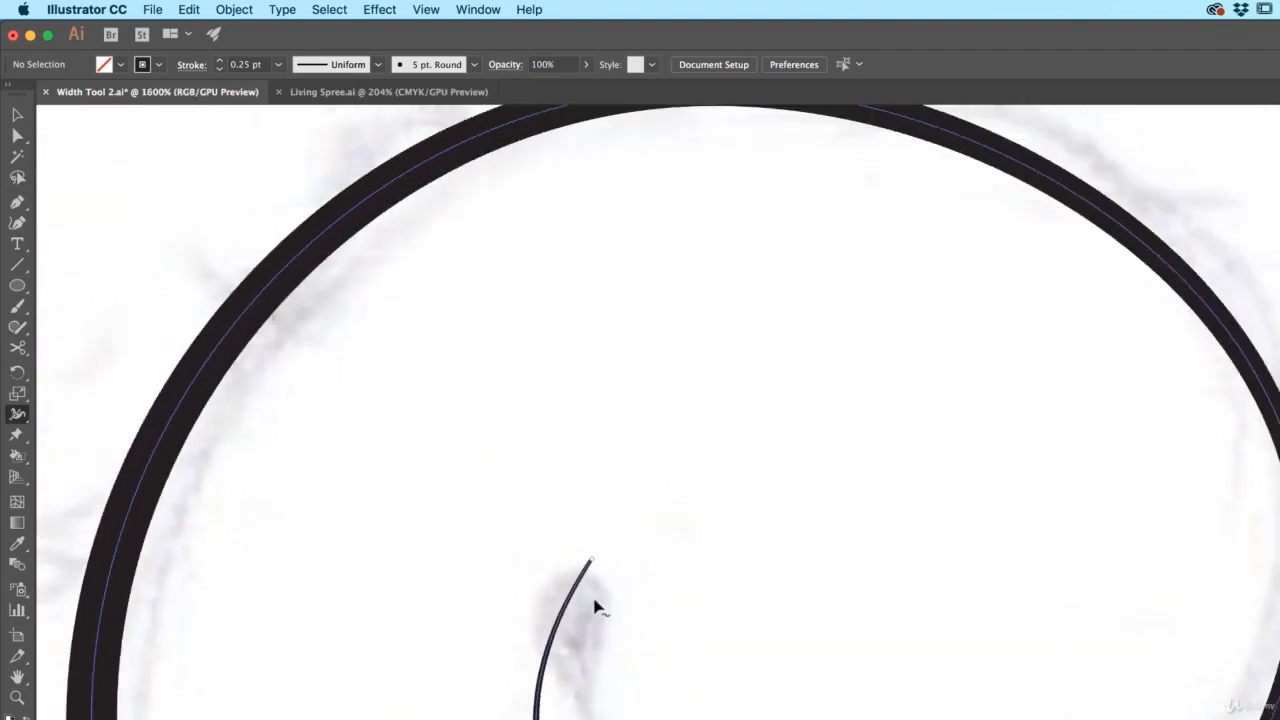
{"action": "left_click_drag", "start_coordinate": [606, 583], "coordinate": [666, 540]}
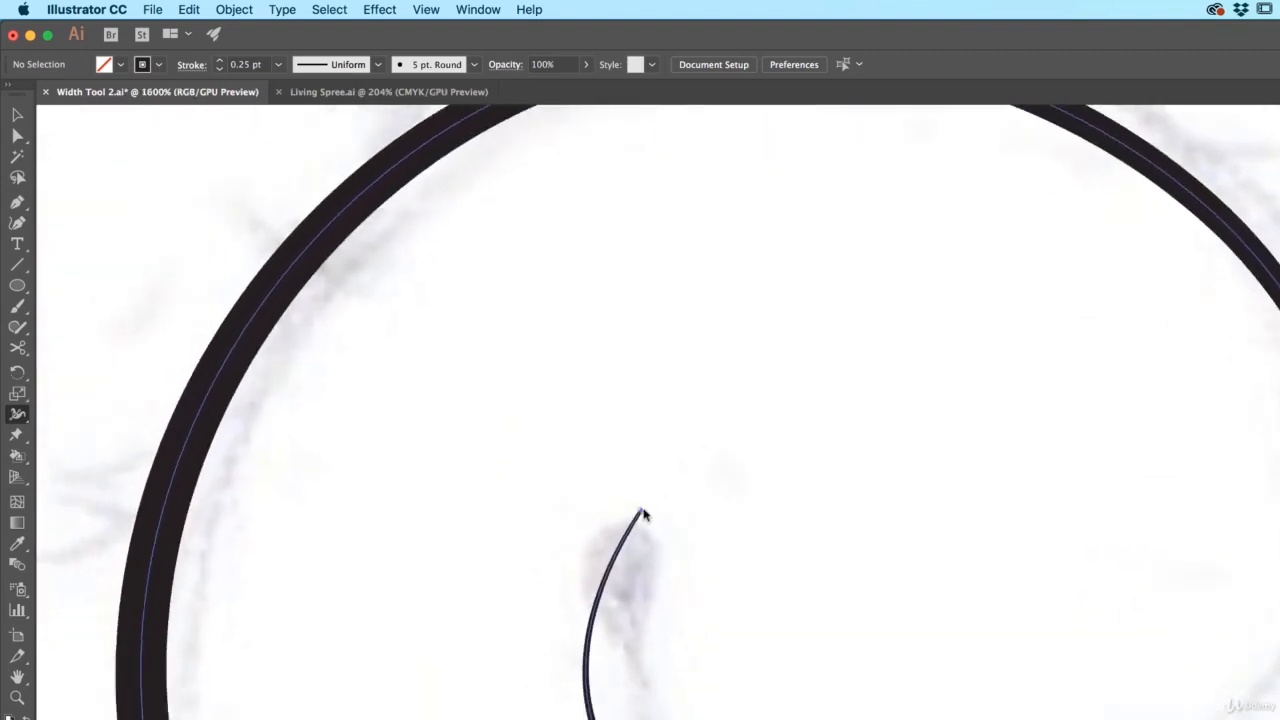
{"action": "mouse_move", "coordinate": [642, 516]}
{"action": "left_mouse_down"}
{"action": "mouse_move", "coordinate": [674, 543]}
{"action": "mouse_move", "coordinate": [663, 532]}
{"action": "left_mouse_up"}
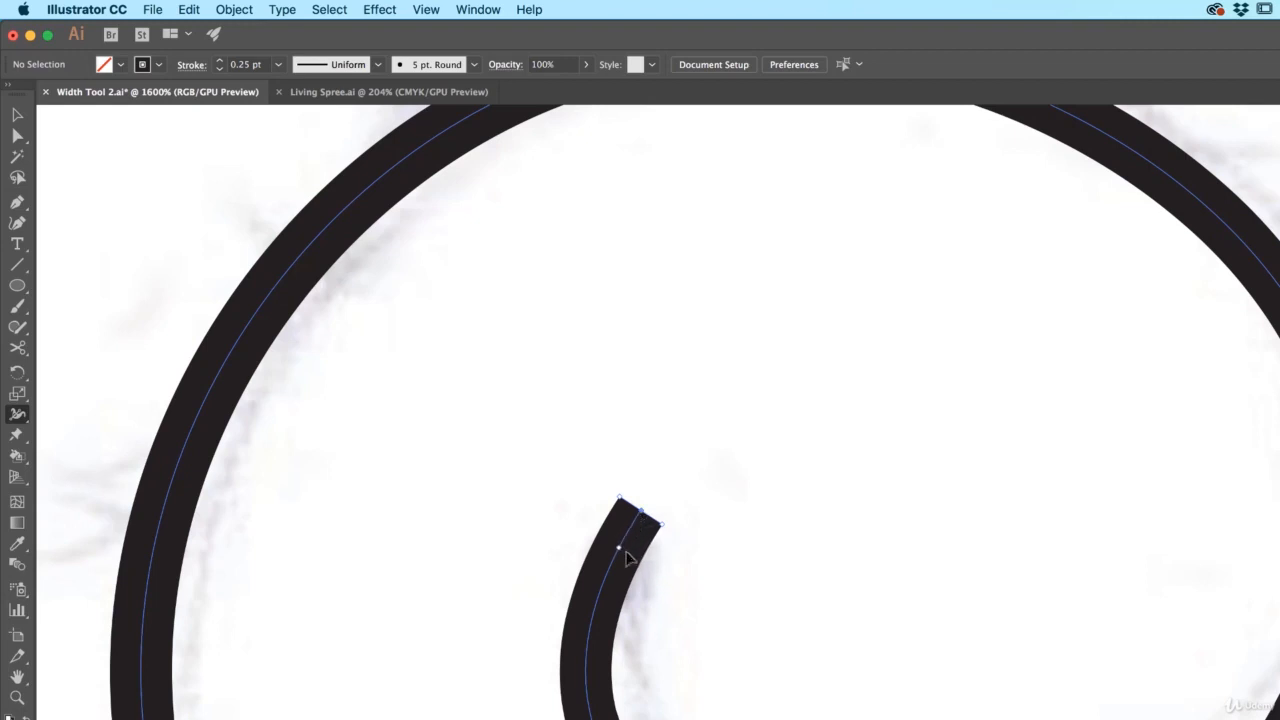
{"action": "left_click_drag", "start_coordinate": [626, 553], "coordinate": [627, 555]}
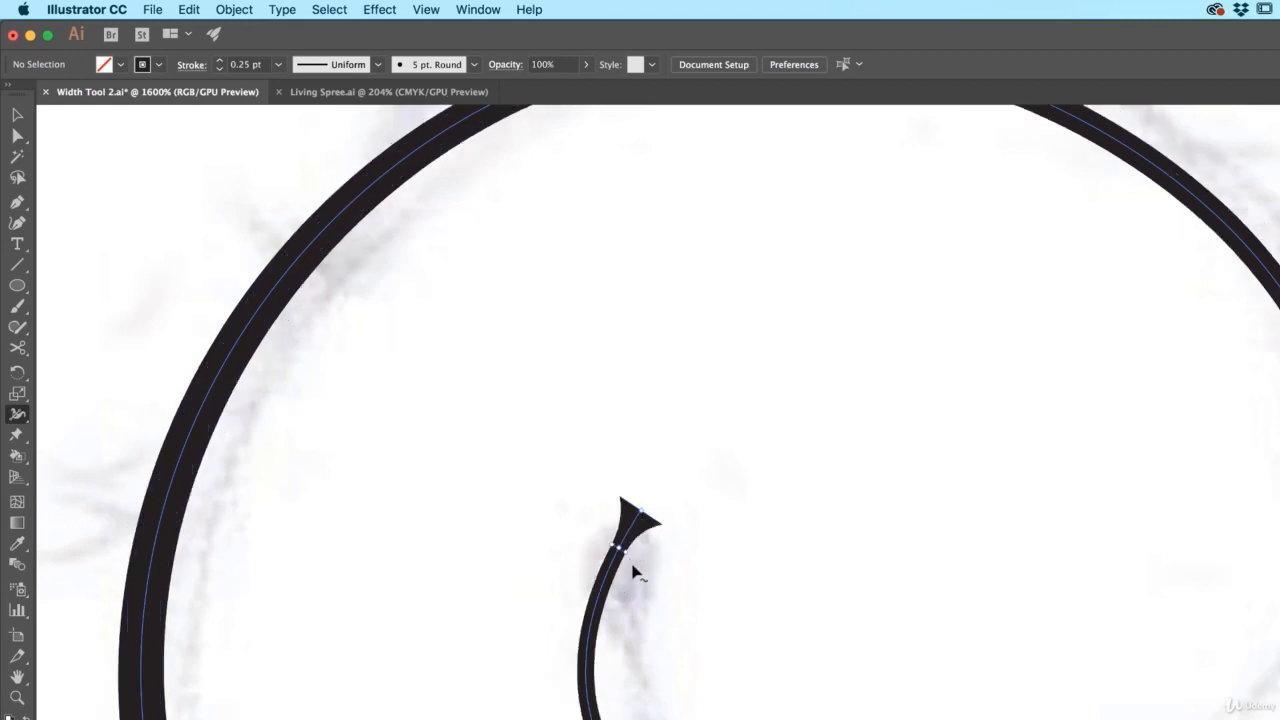
Give the inner spiral's stroke a round cap to turn its flared tip into a ball end.
{"action": "left_click", "coordinate": [13, 116]}
{"action": "key", "text": "super+minus"}
{"action": "key", "text": "super+minus"}
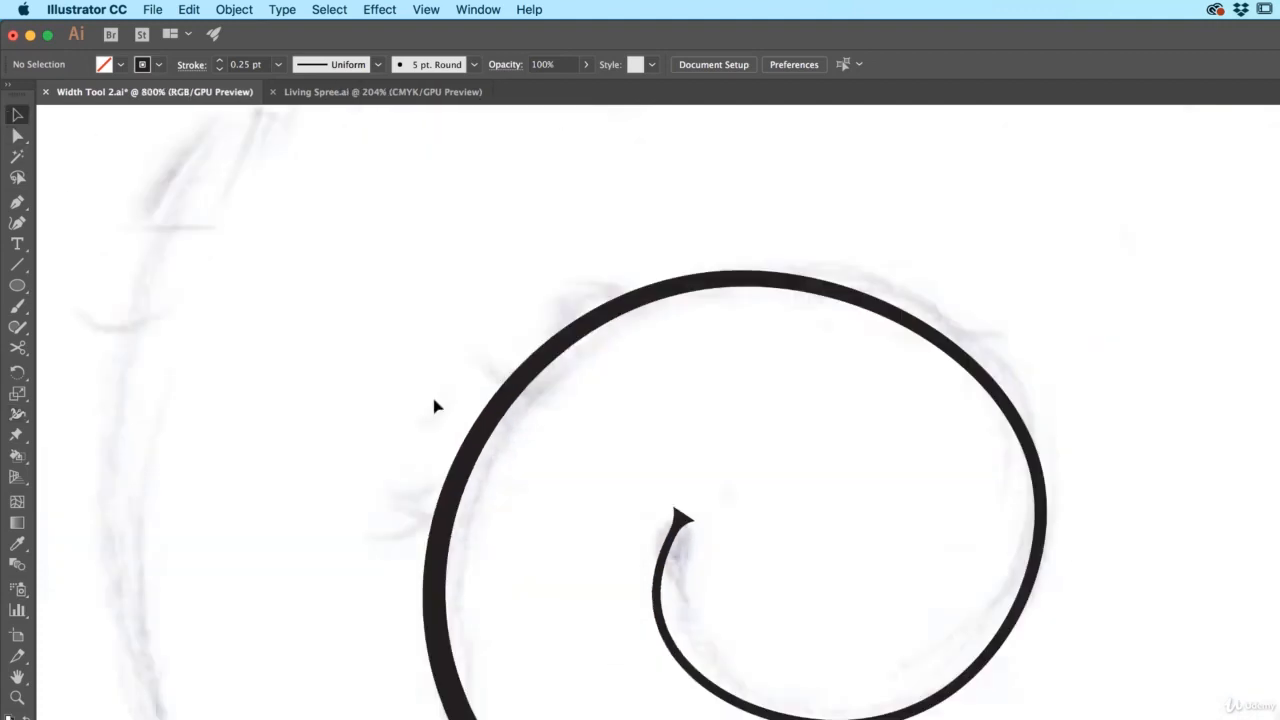
{"action": "left_click", "coordinate": [677, 528]}
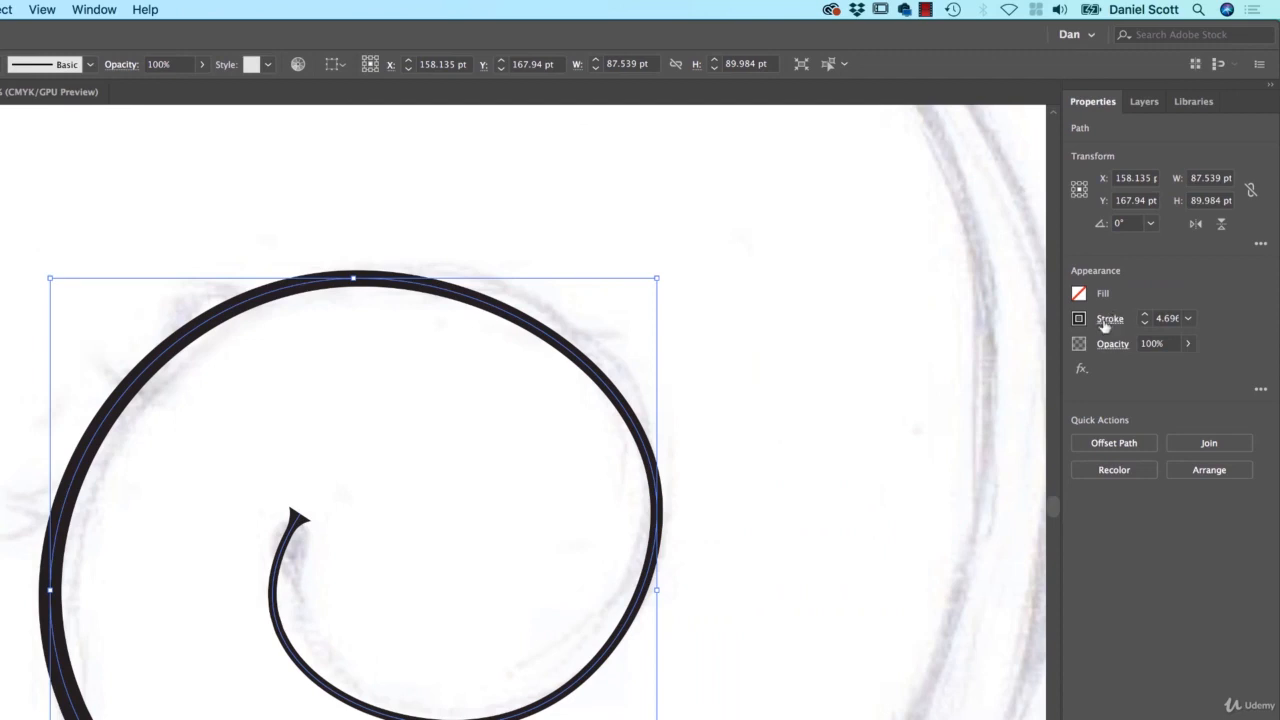
{"action": "left_click", "coordinate": [1104, 321]}
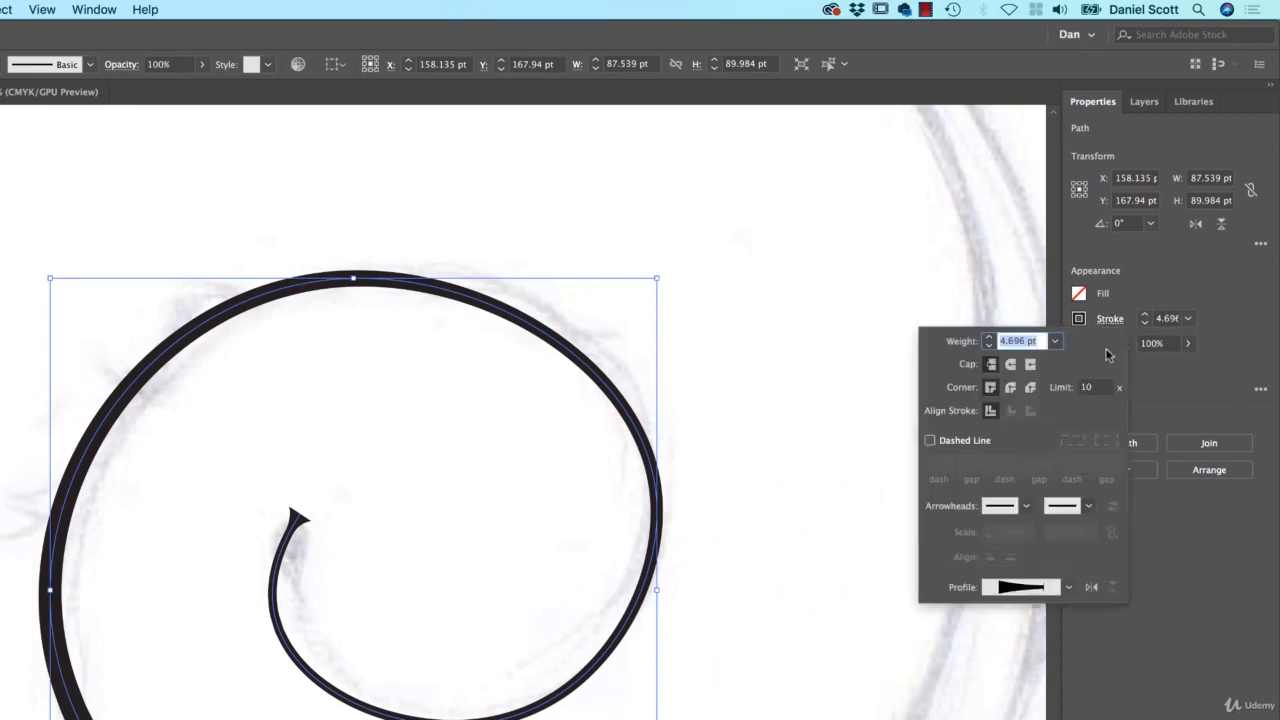
{"action": "left_click", "coordinate": [1011, 366]}
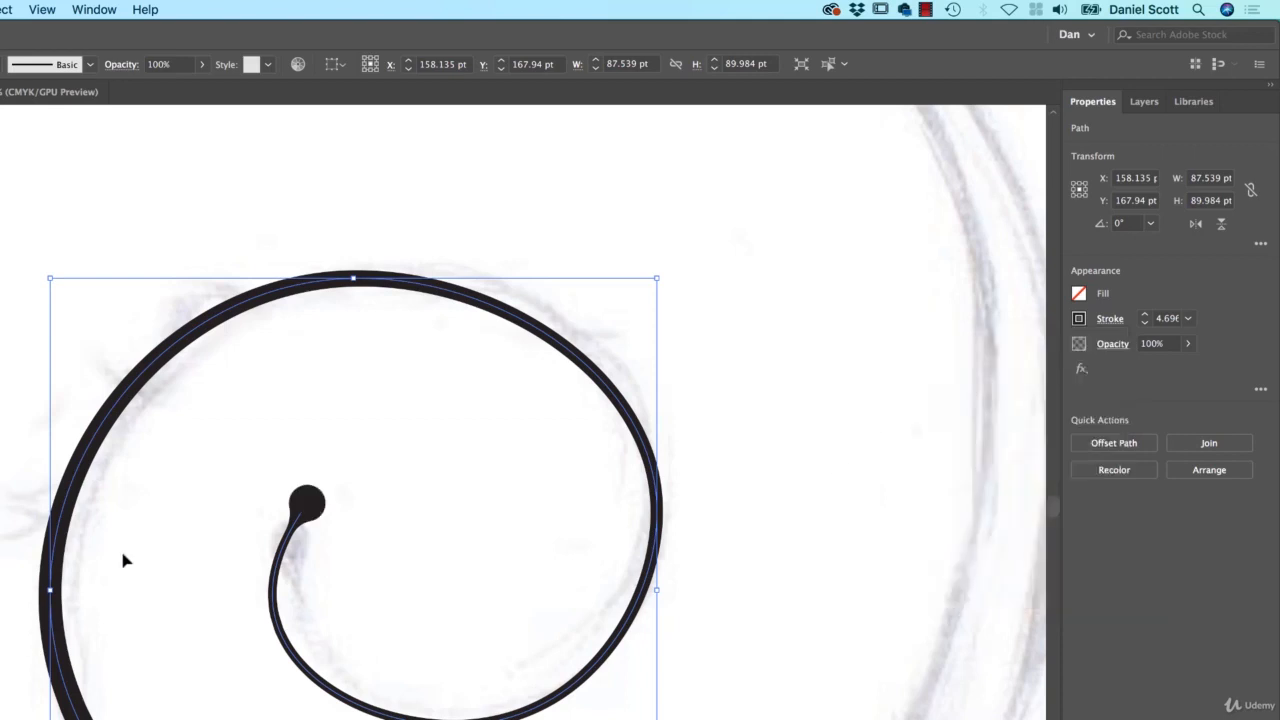
{"action": "left_click", "coordinate": [551, 605]}
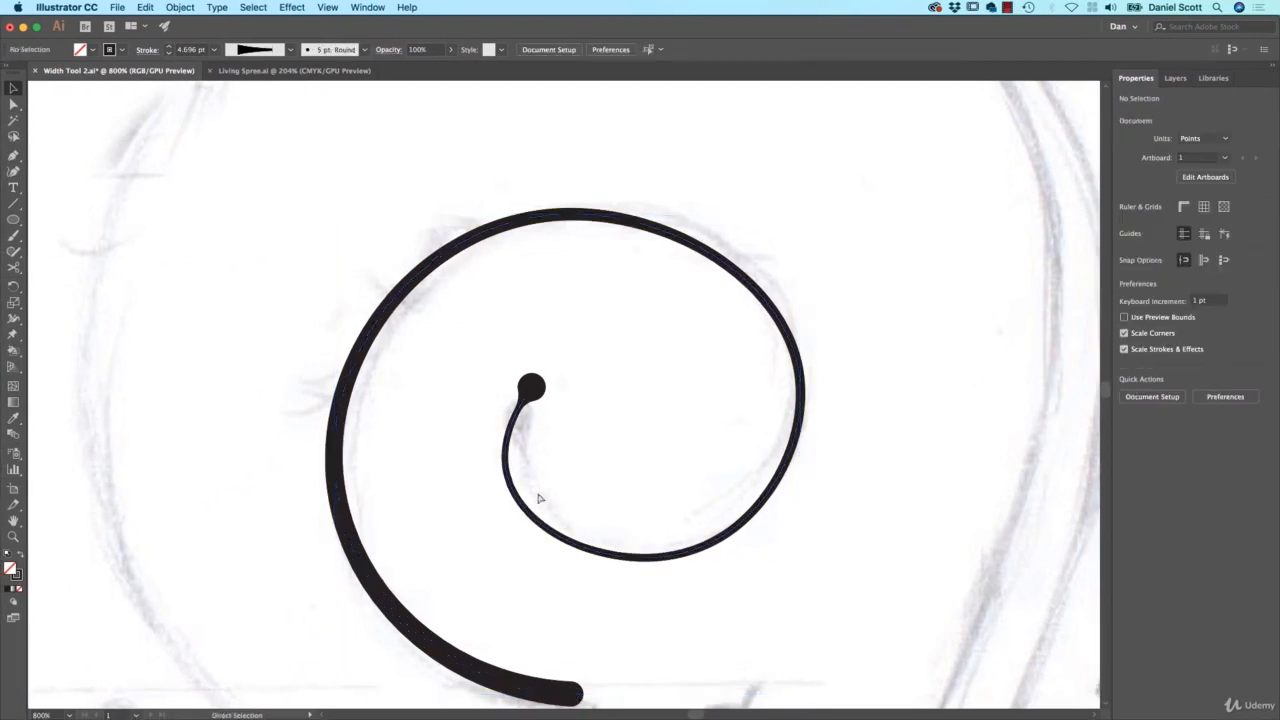
{"action": "scroll", "coordinate": [537, 498], "scroll_direction": "down", "scroll_amount": 2}
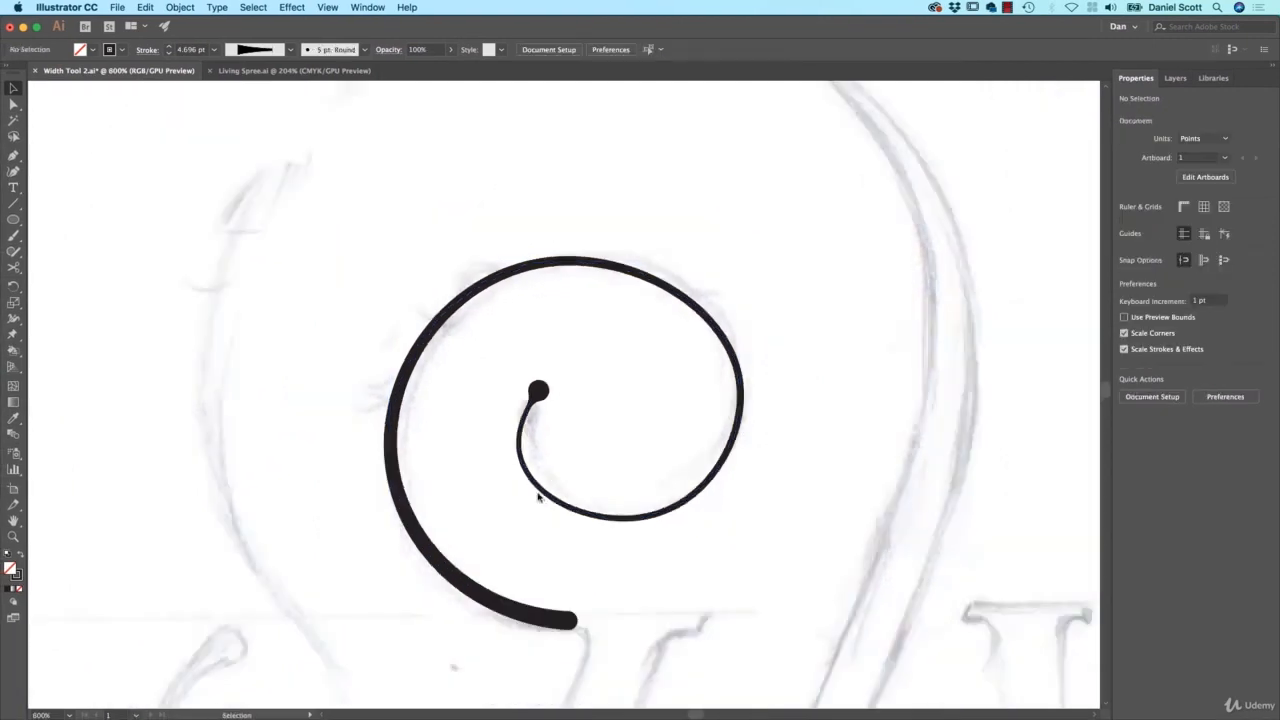
{"action": "scroll", "coordinate": [459, 452], "scroll_direction": "down", "scroll_amount": 5}
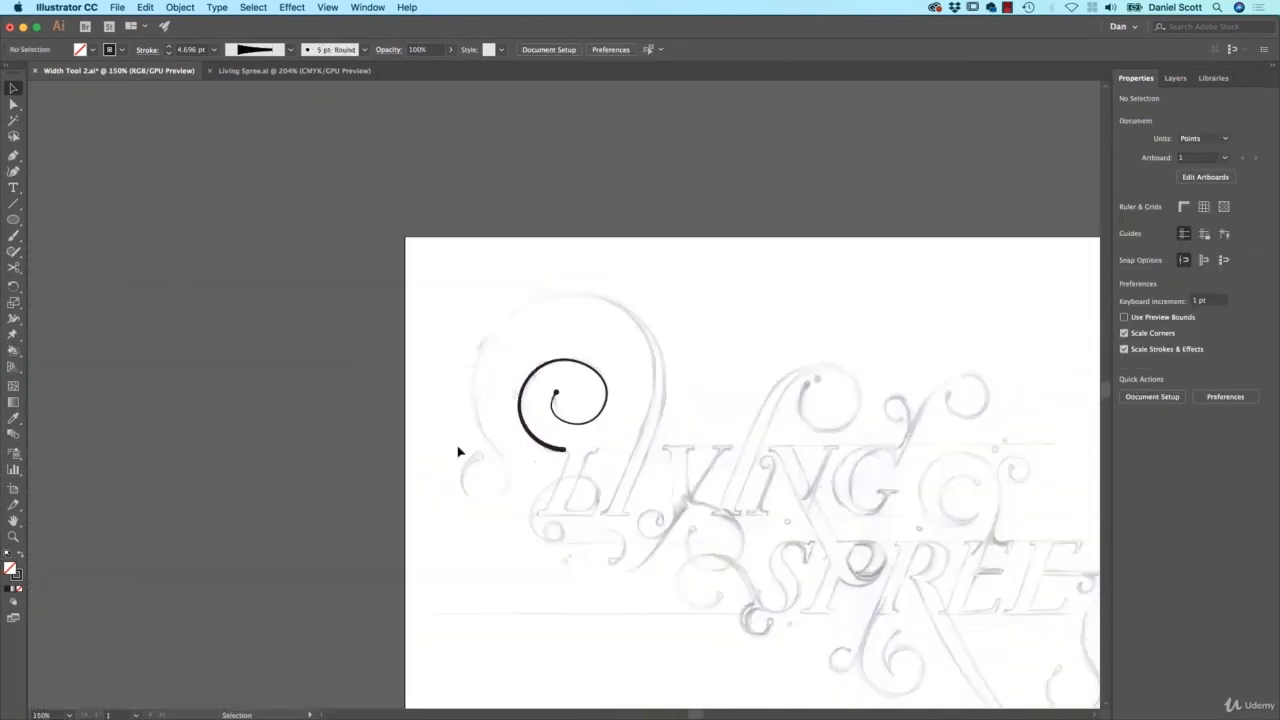
Draw a circle over the round swirl above the second I of LIVING and scale it to about 63 pt across.
{"action": "scroll", "coordinate": [517, 430], "scroll_direction": "right", "scroll_amount": 3}
{"action": "scroll", "coordinate": [517, 430], "scroll_direction": "up", "scroll_amount": 1}
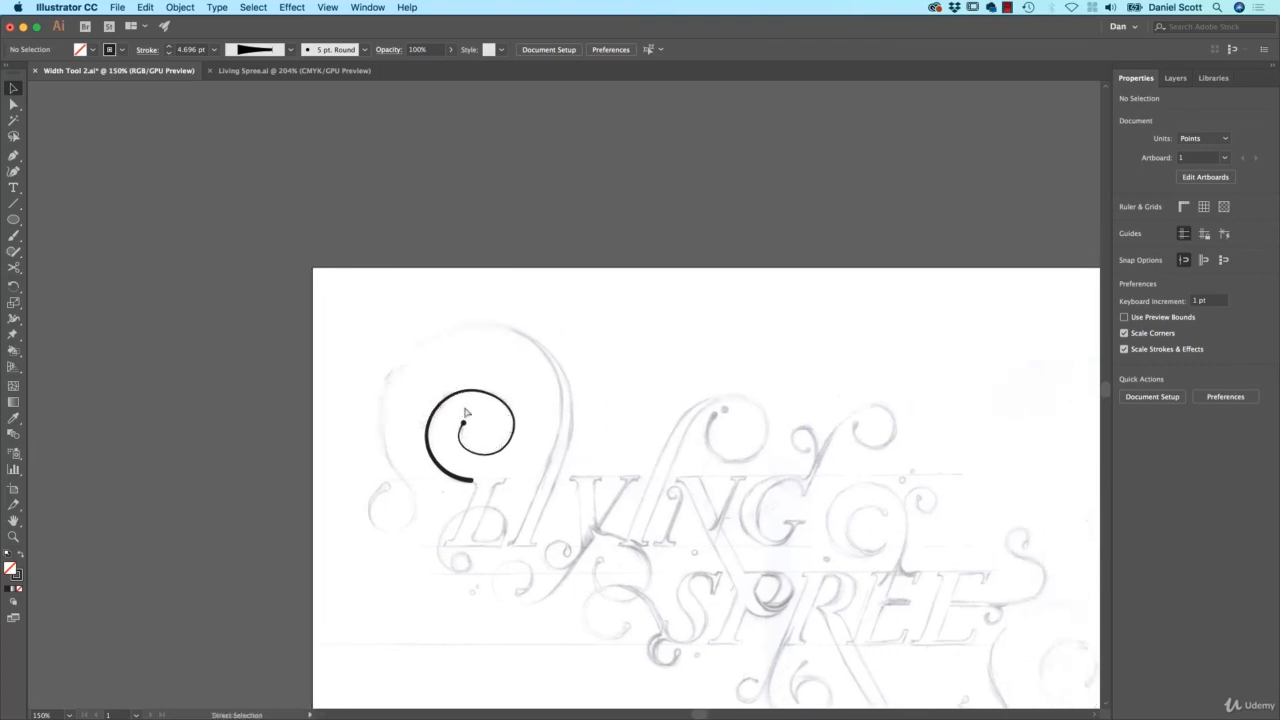
{"action": "key", "text": "super+equal"}
{"action": "key", "text": "super+equal"}
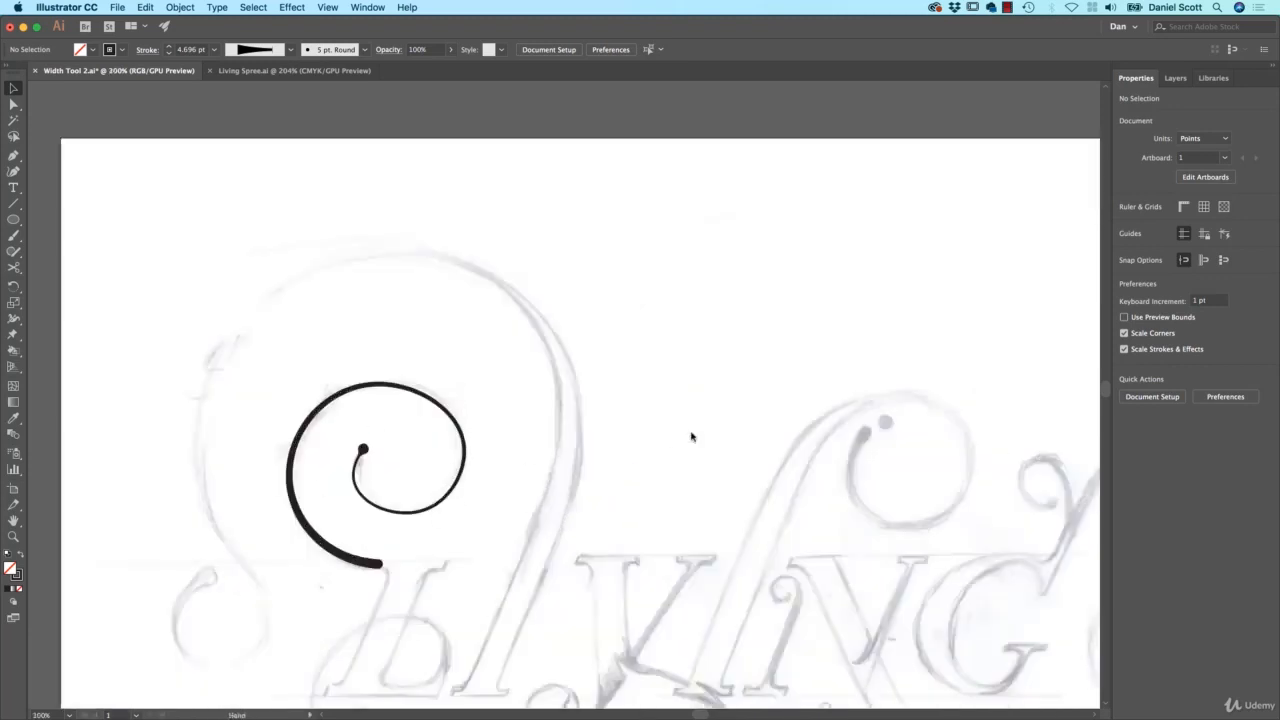
{"action": "scroll", "coordinate": [689, 437], "scroll_direction": "right", "scroll_amount": 10}
{"action": "scroll", "coordinate": [689, 437], "scroll_direction": "down", "scroll_amount": 1}
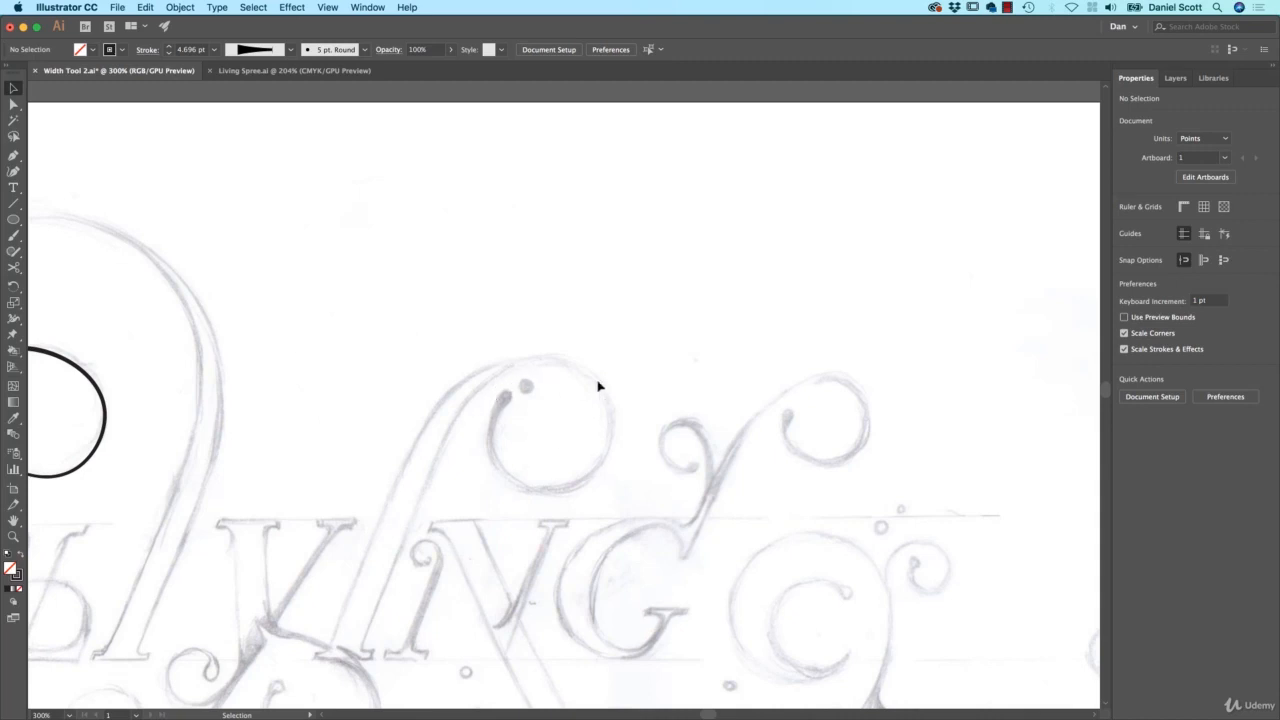
{"action": "left_click", "coordinate": [13, 221]}
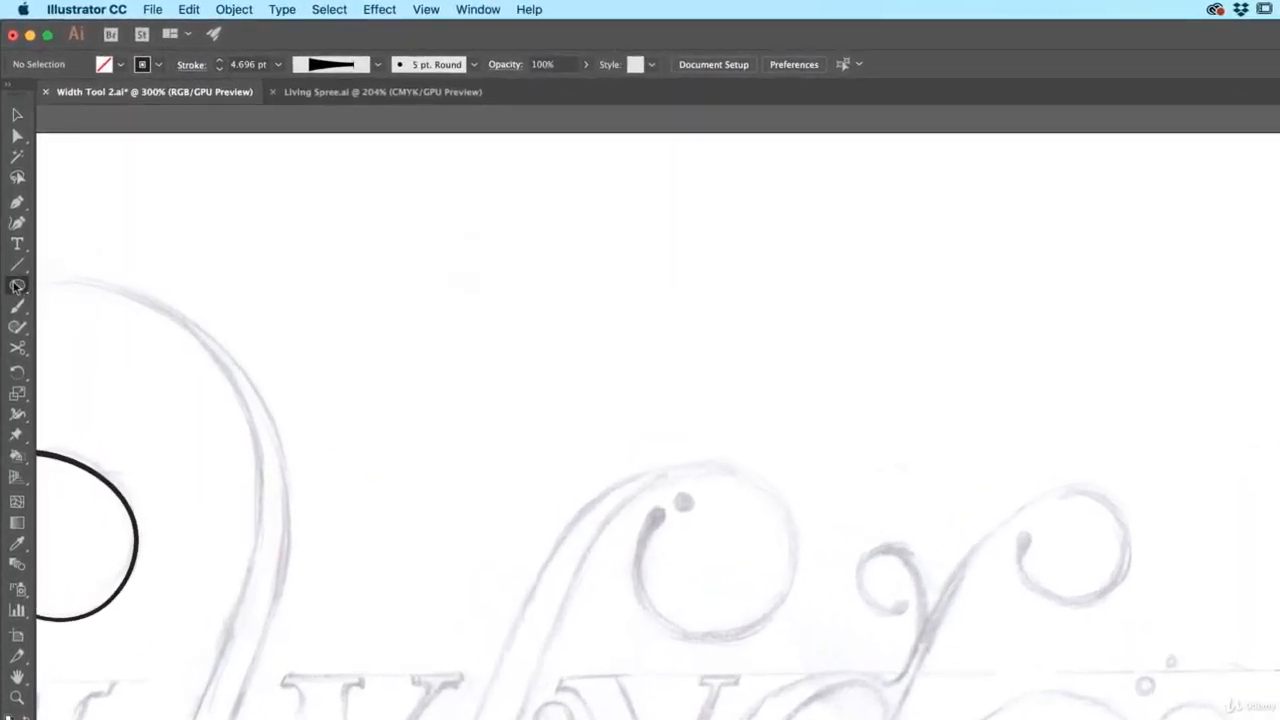
{"action": "left_click", "coordinate": [17, 287]}
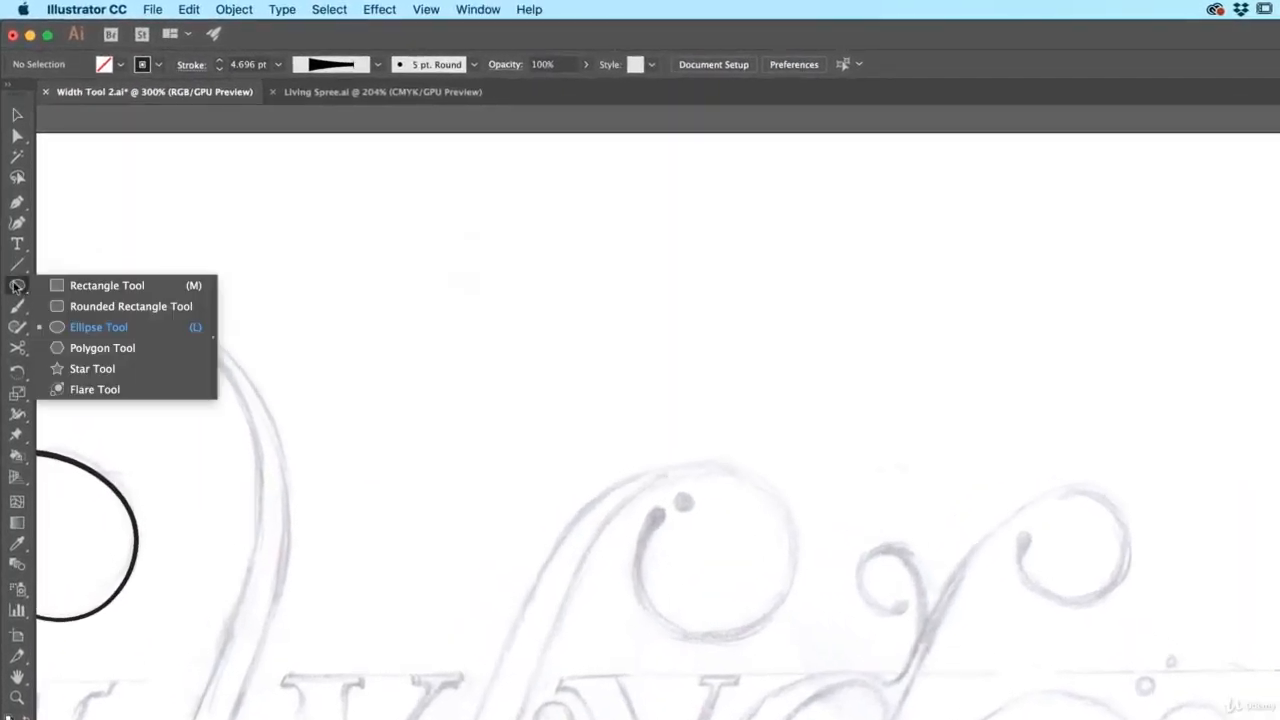
{"action": "left_click", "coordinate": [85, 328]}
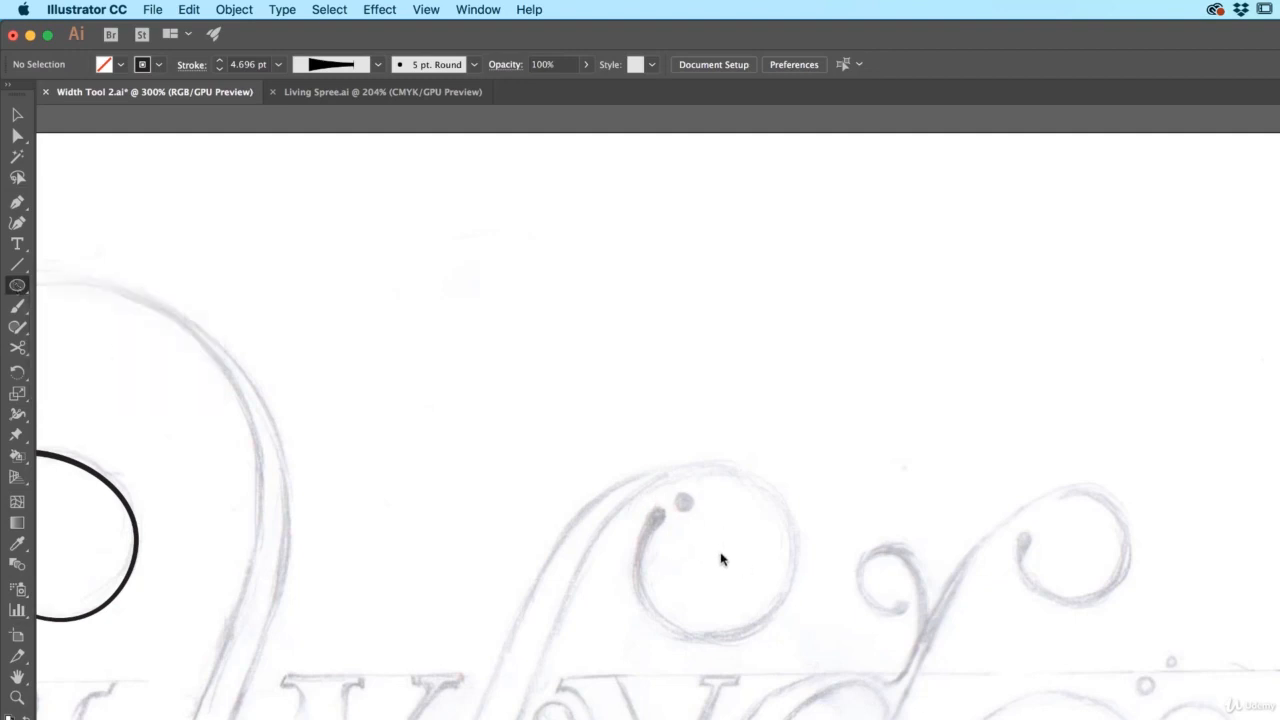
{"action": "mouse_move", "coordinate": [721, 553]}
{"action": "left_mouse_down"}
{"action": "mouse_move", "coordinate": [664, 506]}
{"action": "mouse_move", "coordinate": [670, 468]}
{"action": "mouse_move", "coordinate": [721, 464]}
{"action": "mouse_move", "coordinate": [680, 491]}
{"action": "mouse_move", "coordinate": [663, 467]}
{"action": "left_mouse_up"}
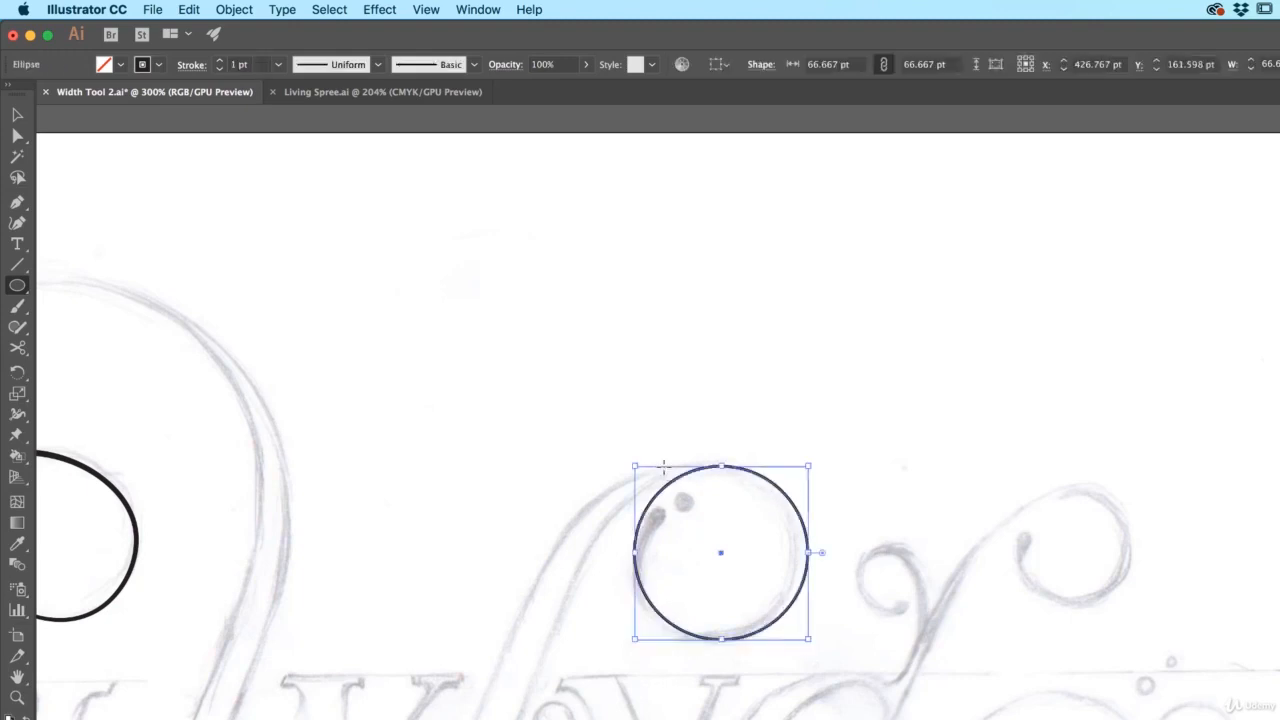
{"action": "key", "text": "v"}
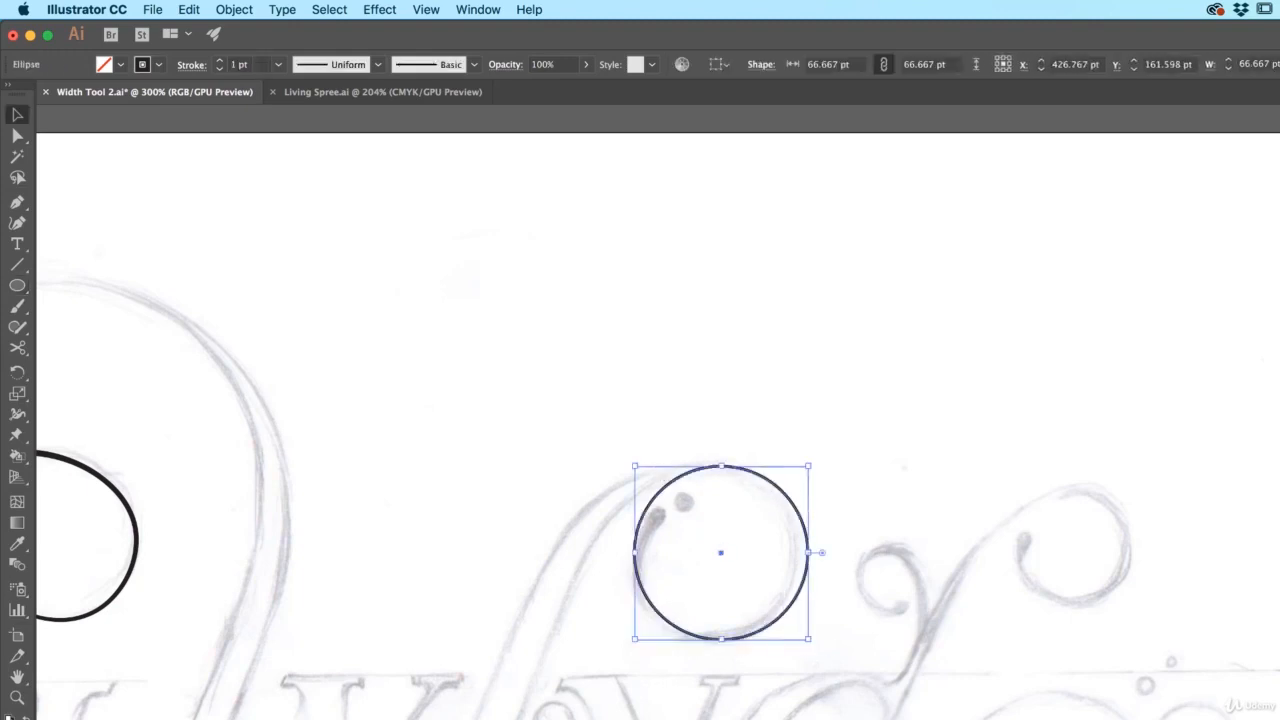
{"action": "mouse_move", "coordinate": [788, 611]}
{"action": "left_mouse_down"}
{"action": "mouse_move", "coordinate": [772, 616]}
{"action": "mouse_move", "coordinate": [784, 611]}
{"action": "mouse_move", "coordinate": [778, 638]}
{"action": "mouse_move", "coordinate": [803, 637]}
{"action": "left_mouse_up"}
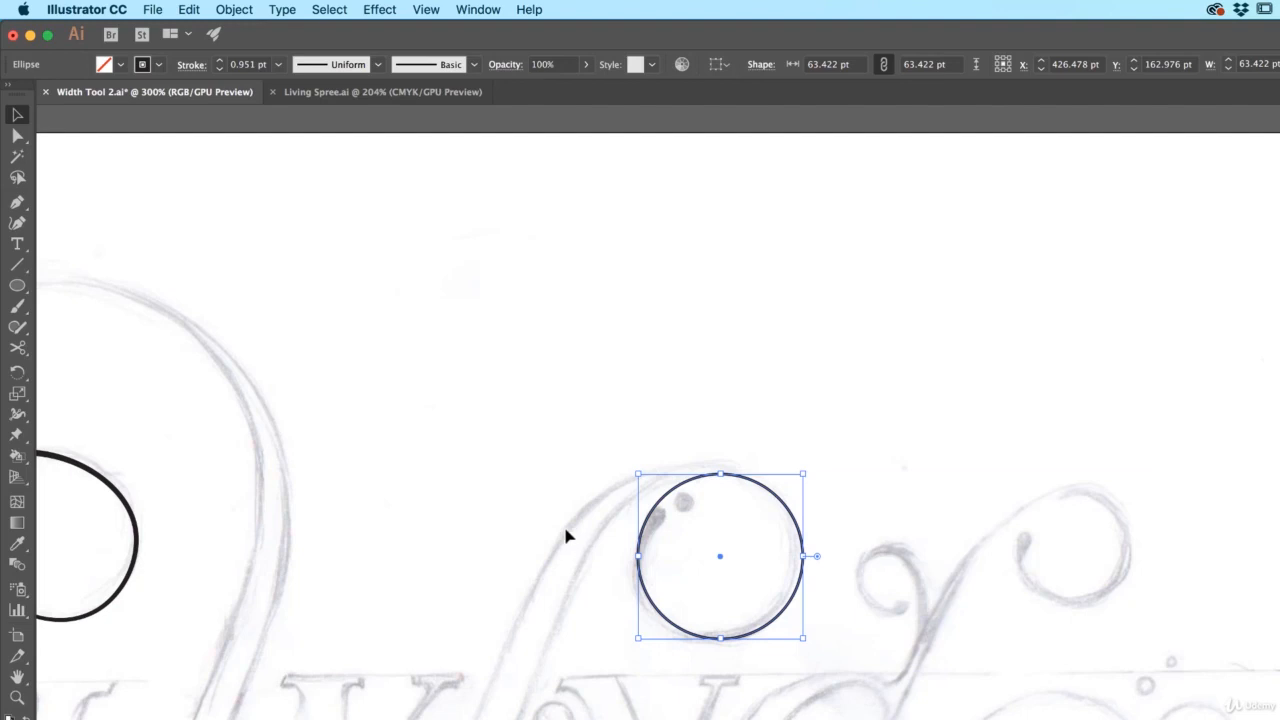
Cut the circle with the Scissors tool at its upper right and at the swirl's inner tip, and delete the top arc between the cuts.
{"action": "key", "text": "c"}
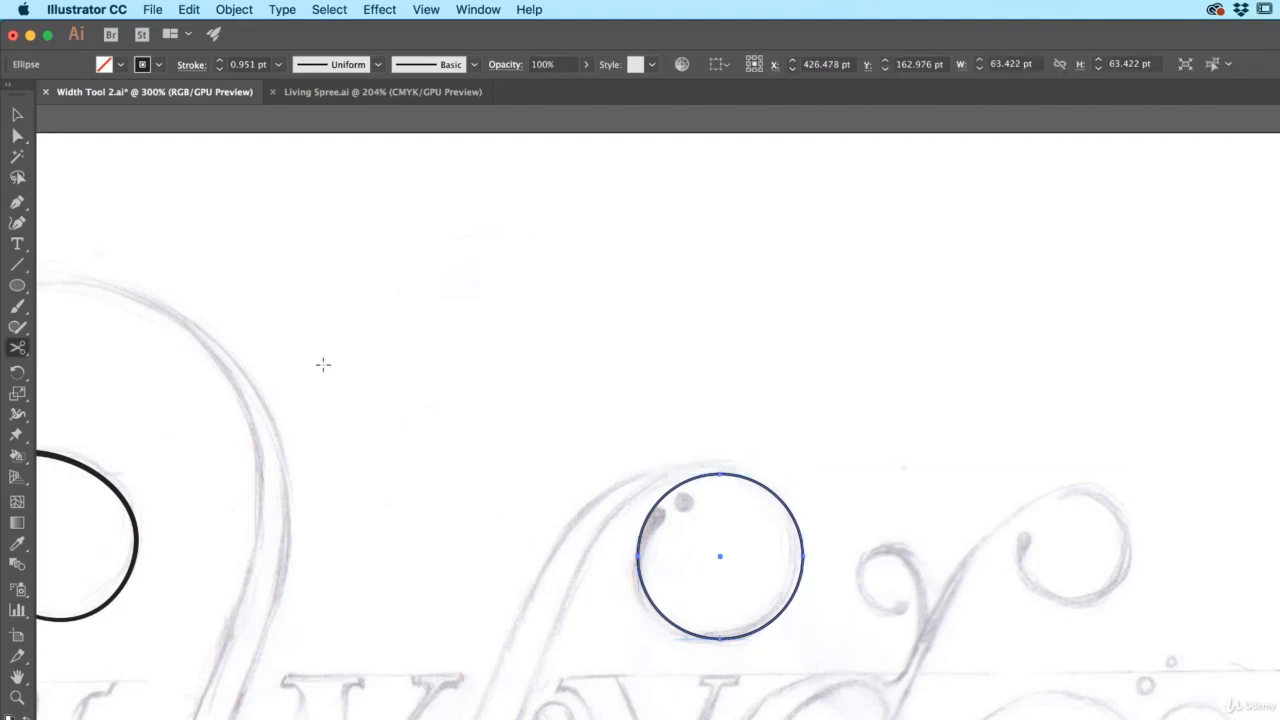
{"action": "left_click", "coordinate": [19, 349]}
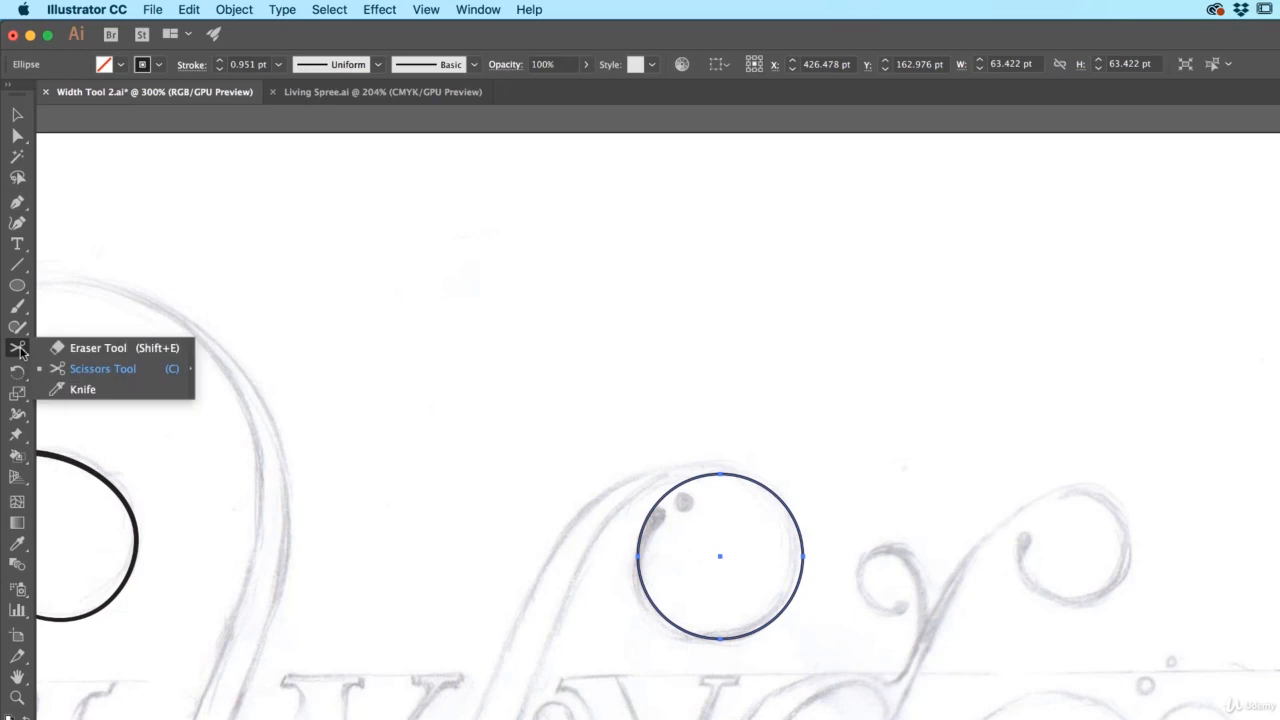
{"action": "left_click", "coordinate": [92, 367]}
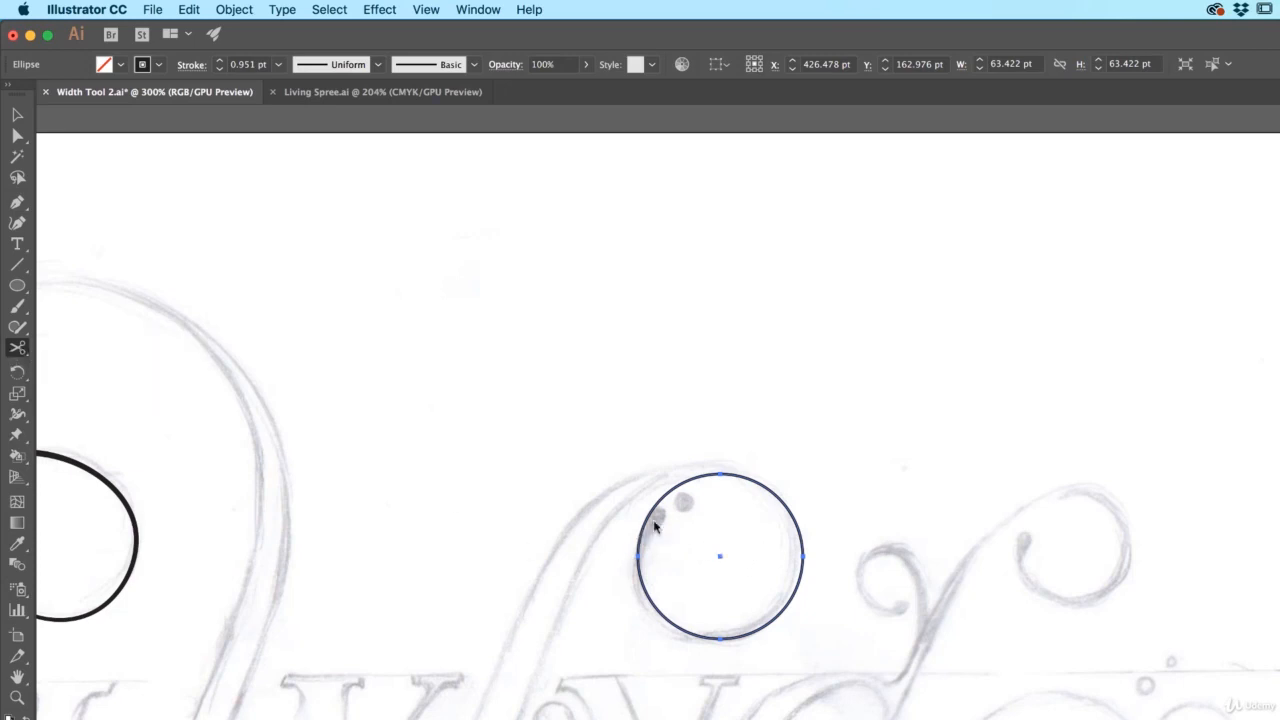
{"action": "left_click", "coordinate": [763, 484]}
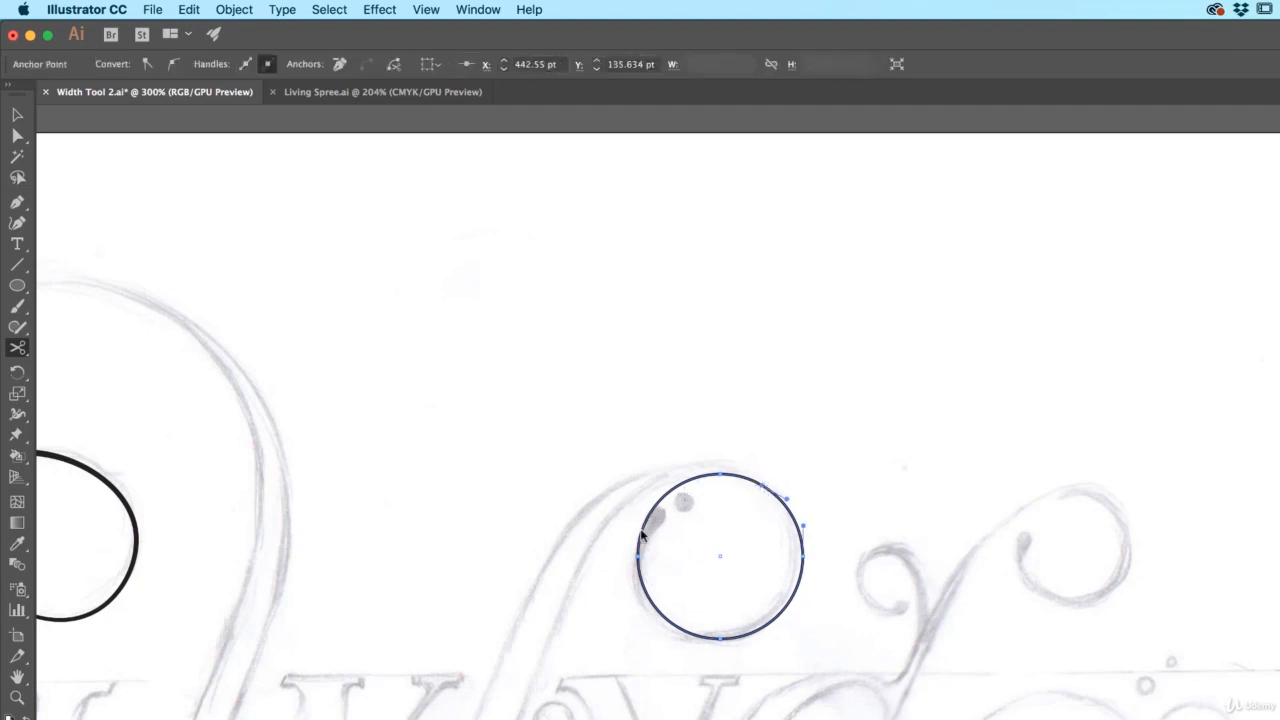
{"action": "left_click", "coordinate": [645, 524]}
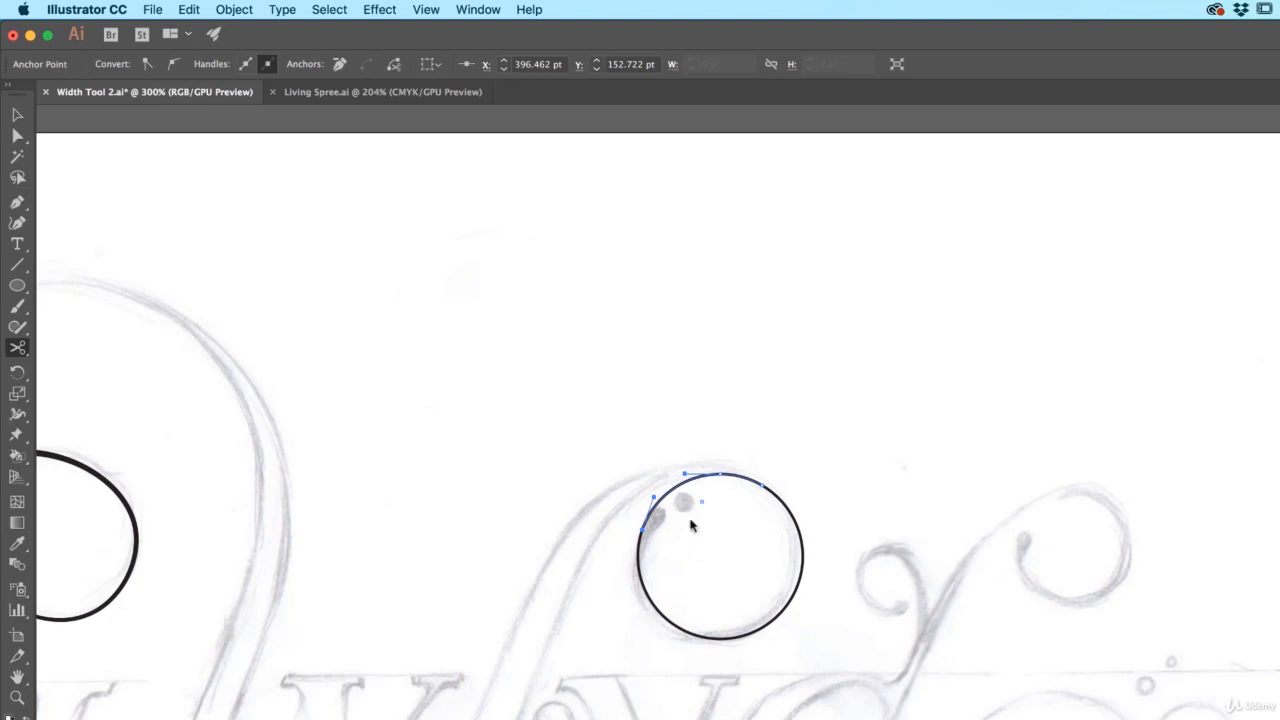
{"action": "key", "text": "Delete"}
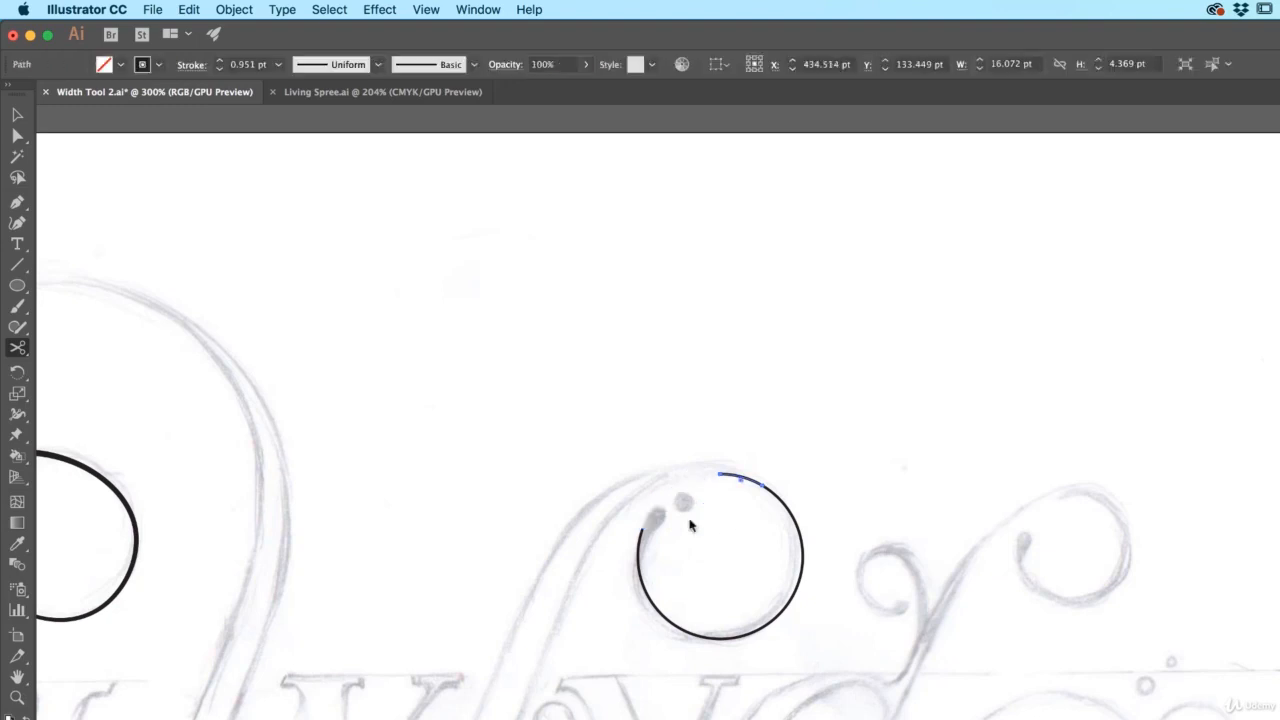
{"action": "key", "text": "Delete"}
{"action": "key", "text": "v"}
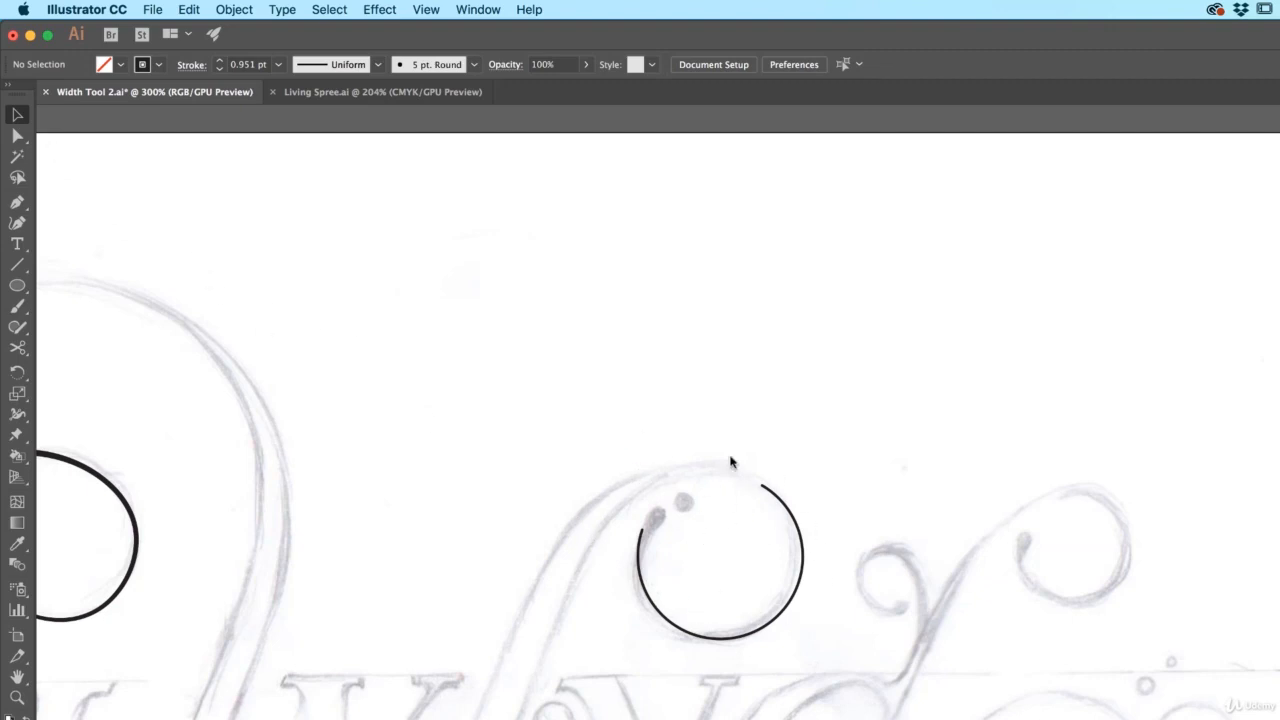
Try to continue the open circle from its upper-right end with the Curvature tool after selecting that end anchor.
{"action": "left_click", "coordinate": [767, 494]}
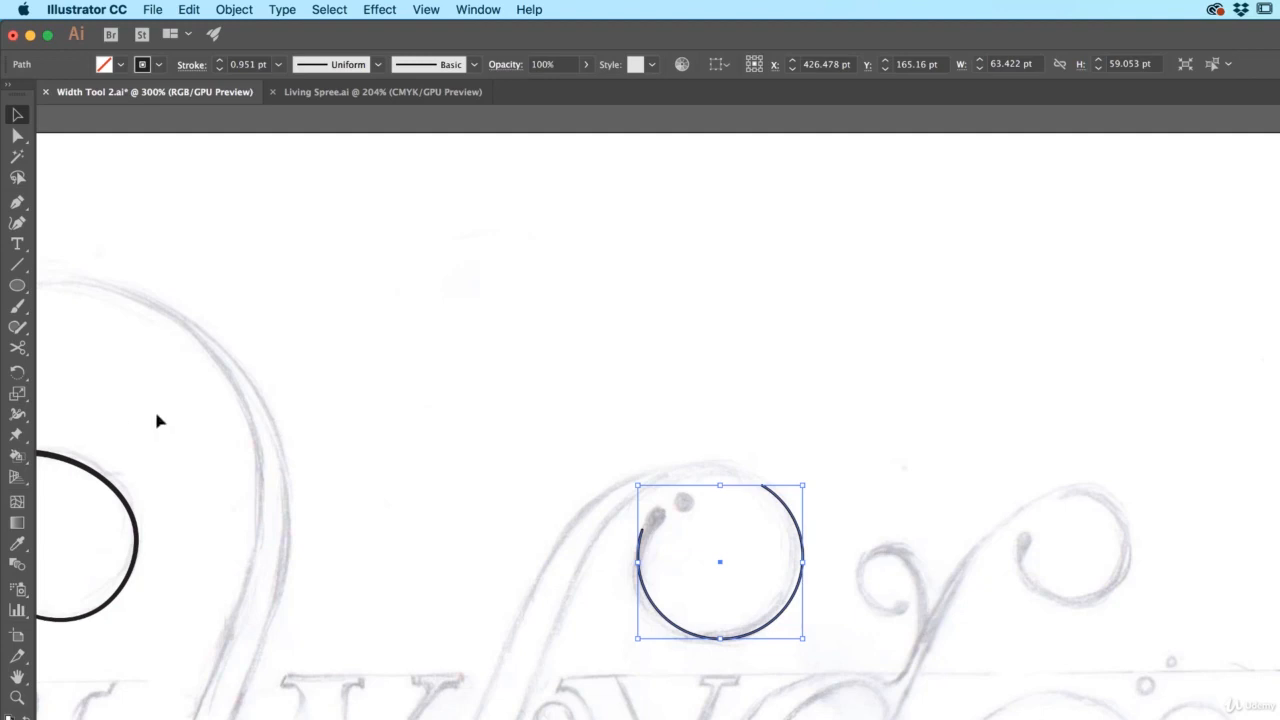
{"action": "left_click", "coordinate": [17, 222]}
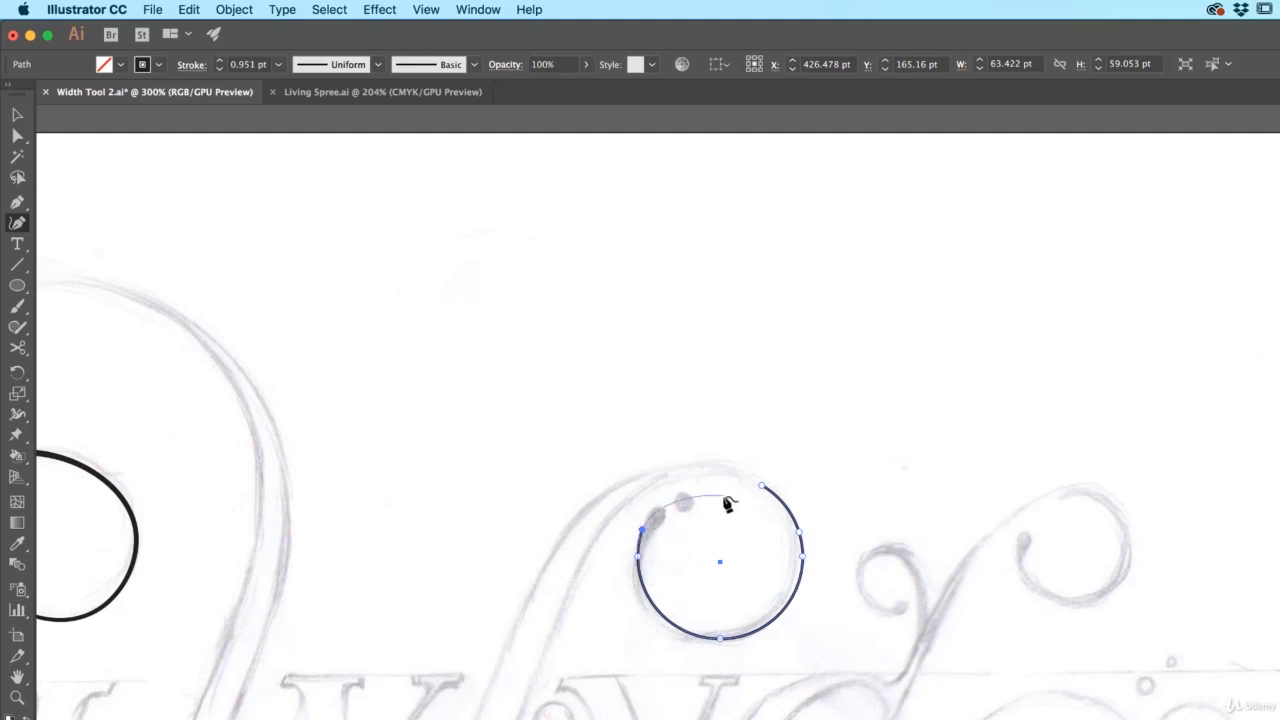
{"action": "key", "text": "super"}
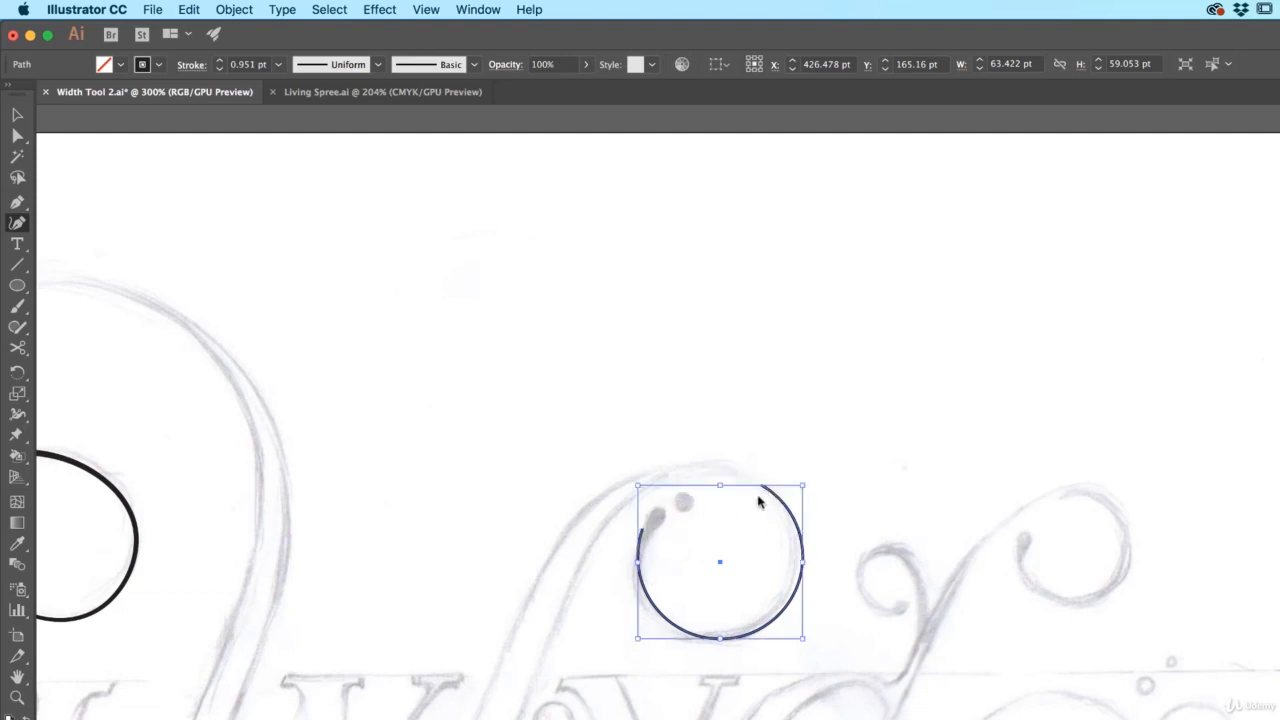
{"action": "left_click", "coordinate": [17, 135]}
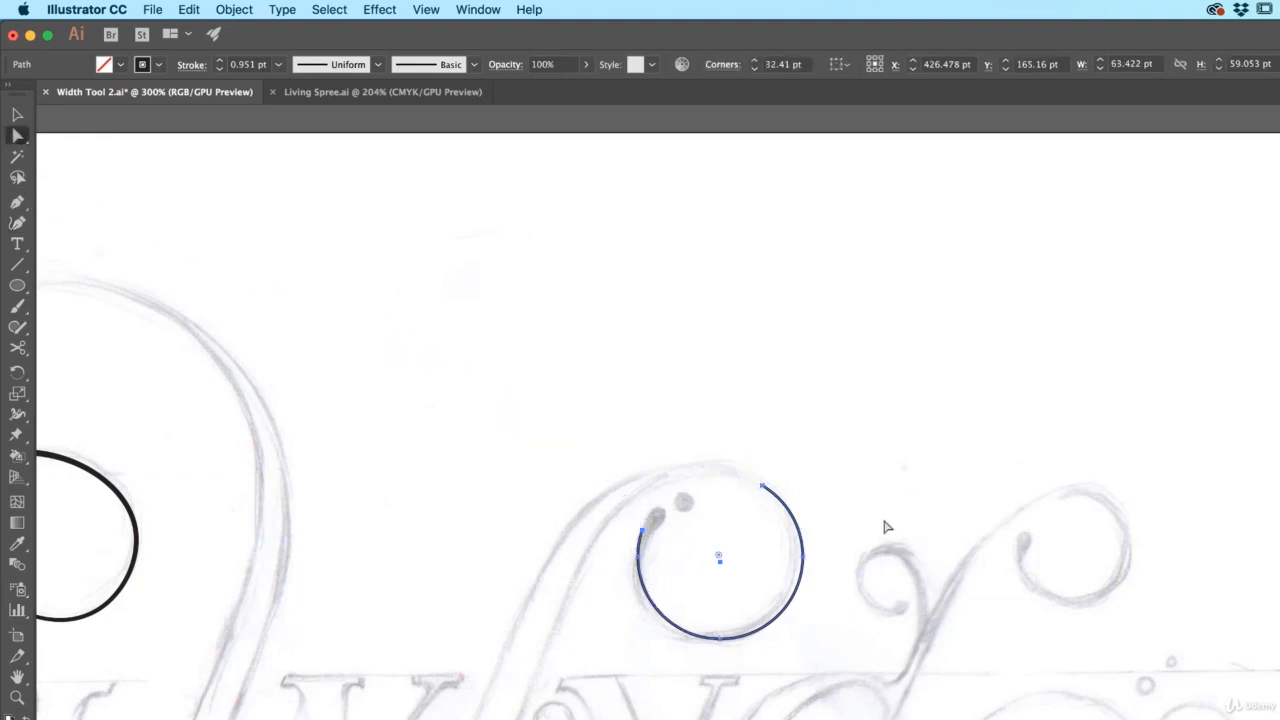
{"action": "left_click", "coordinate": [762, 489]}
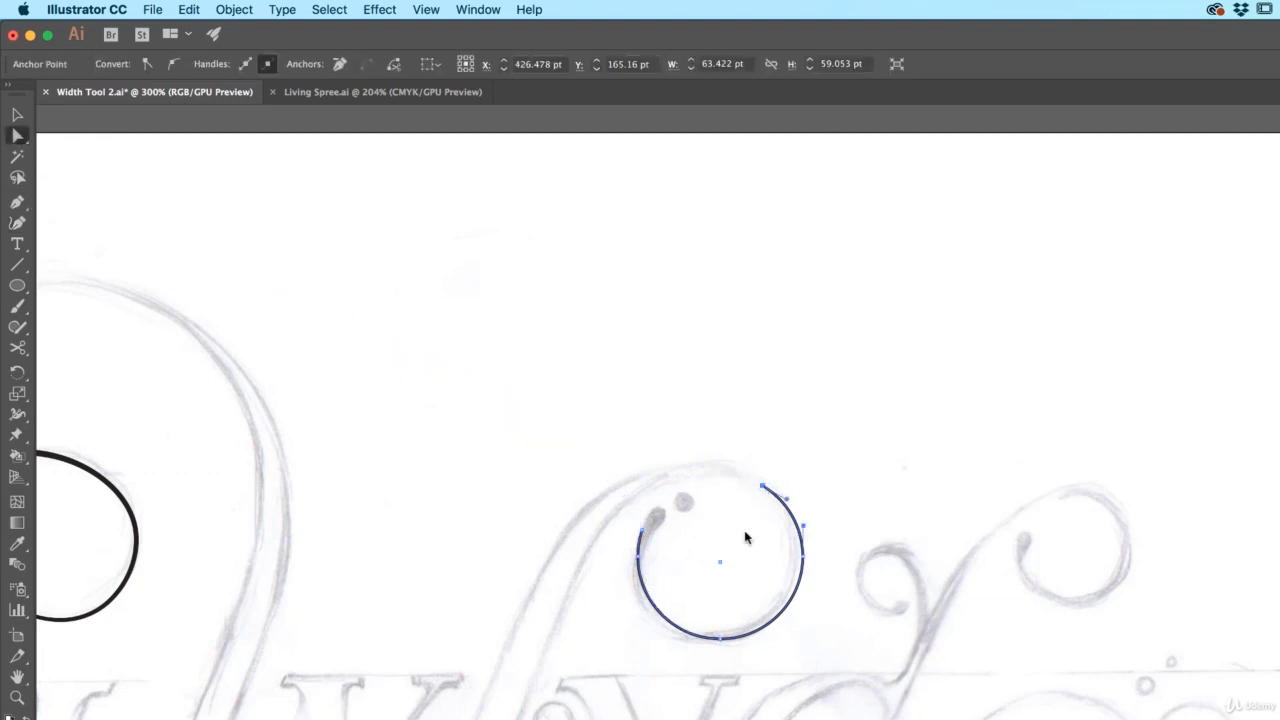
{"action": "left_click", "coordinate": [17, 222]}
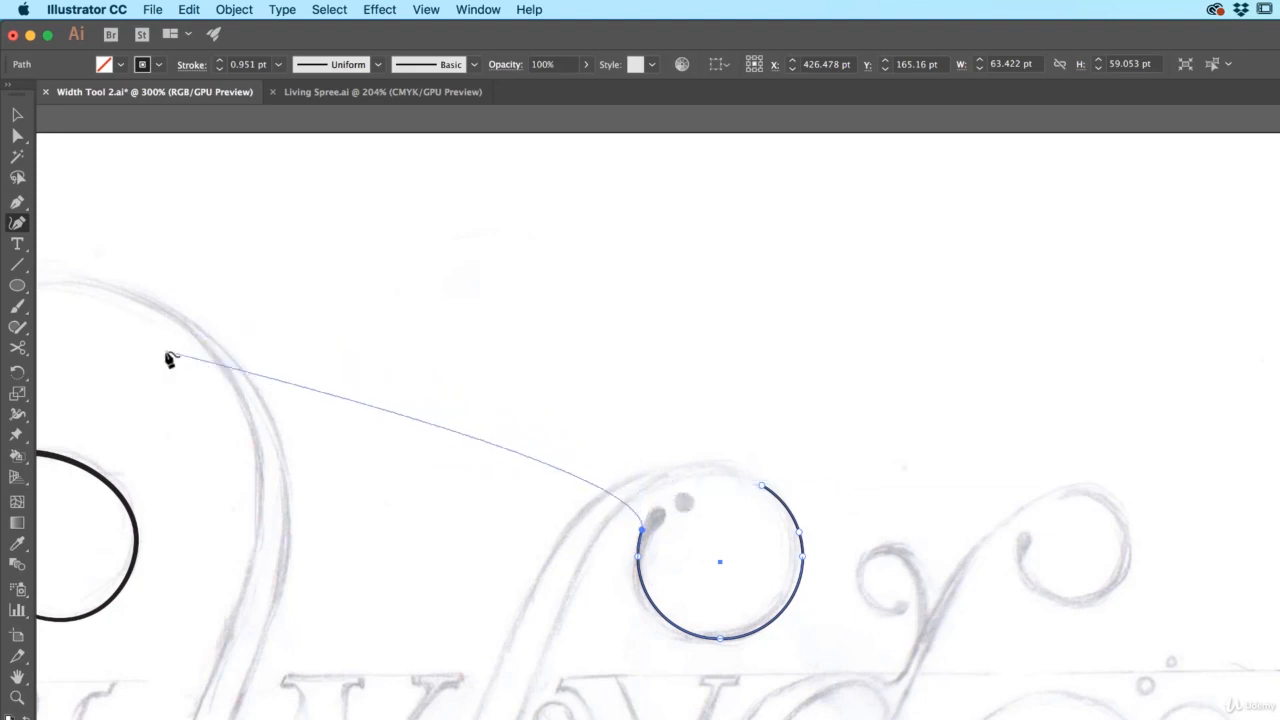
Pick up the arc's upper-right end with the Pen tool and extend it with the Curvature tool over the swirl and down the second I to its foot.
{"action": "left_click", "coordinate": [17, 203]}
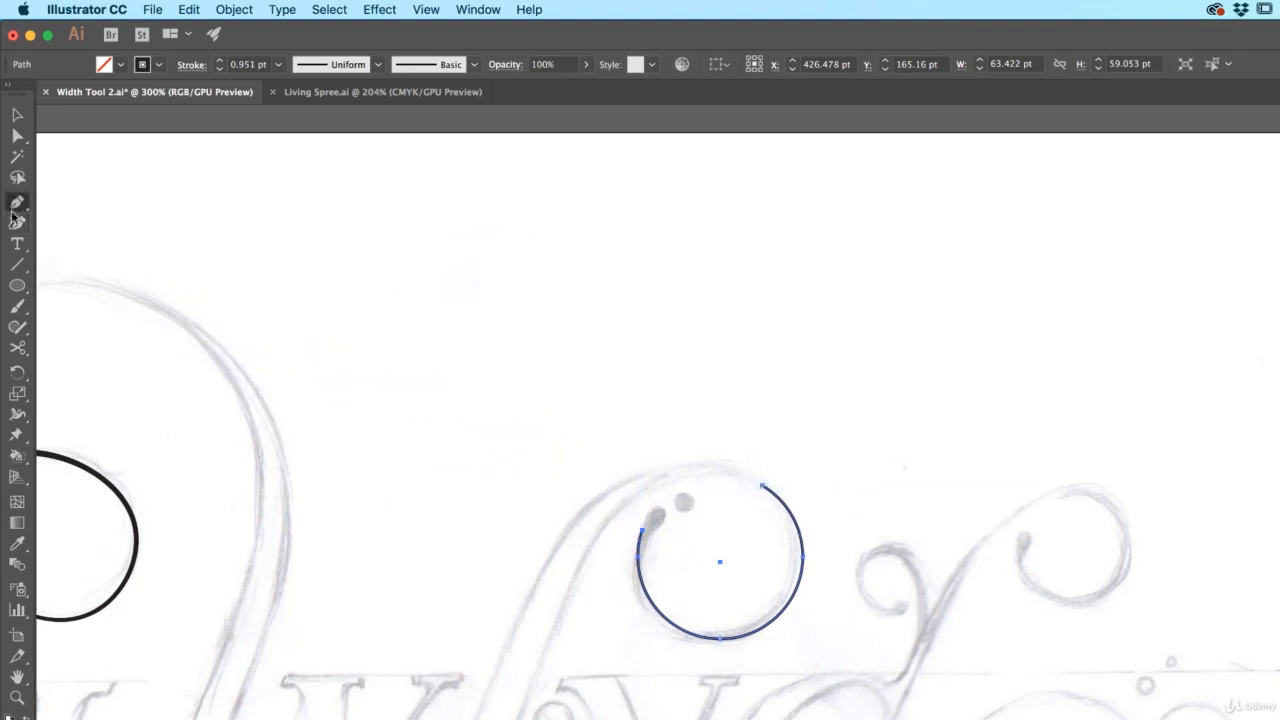
{"action": "left_click", "coordinate": [763, 488]}
{"action": "left_click", "coordinate": [763, 488]}
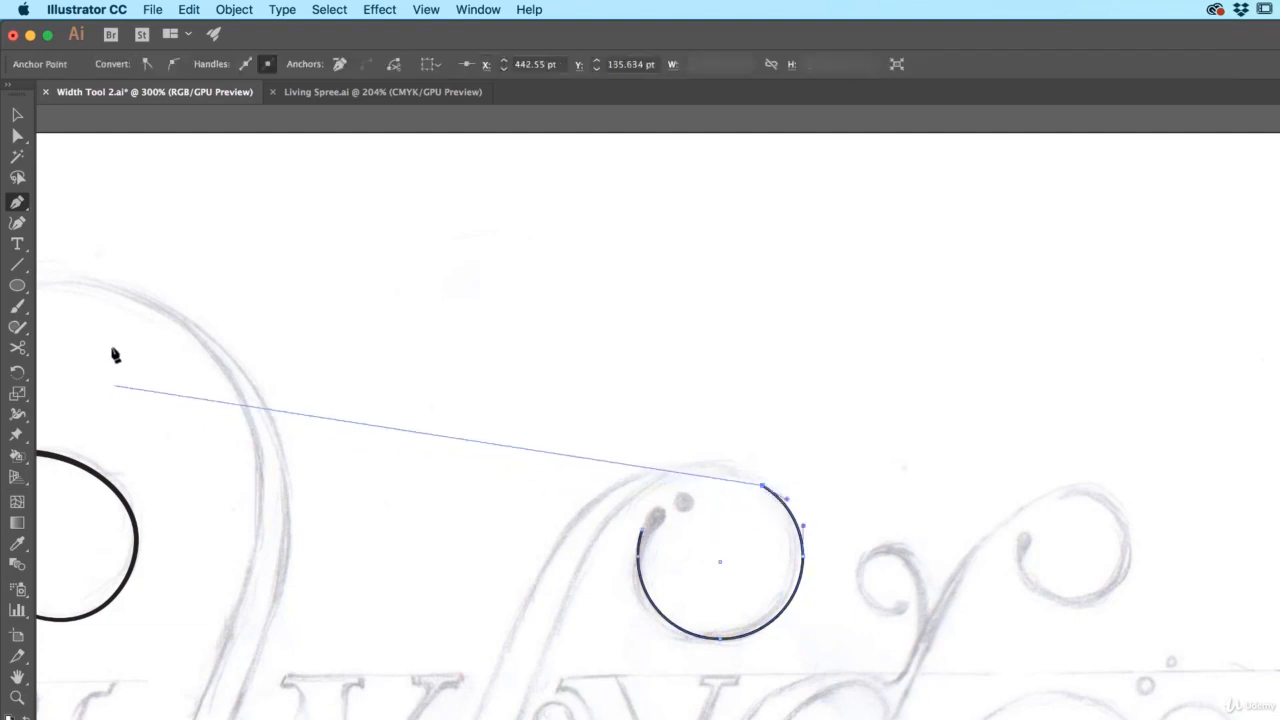
{"action": "left_click", "coordinate": [17, 223]}
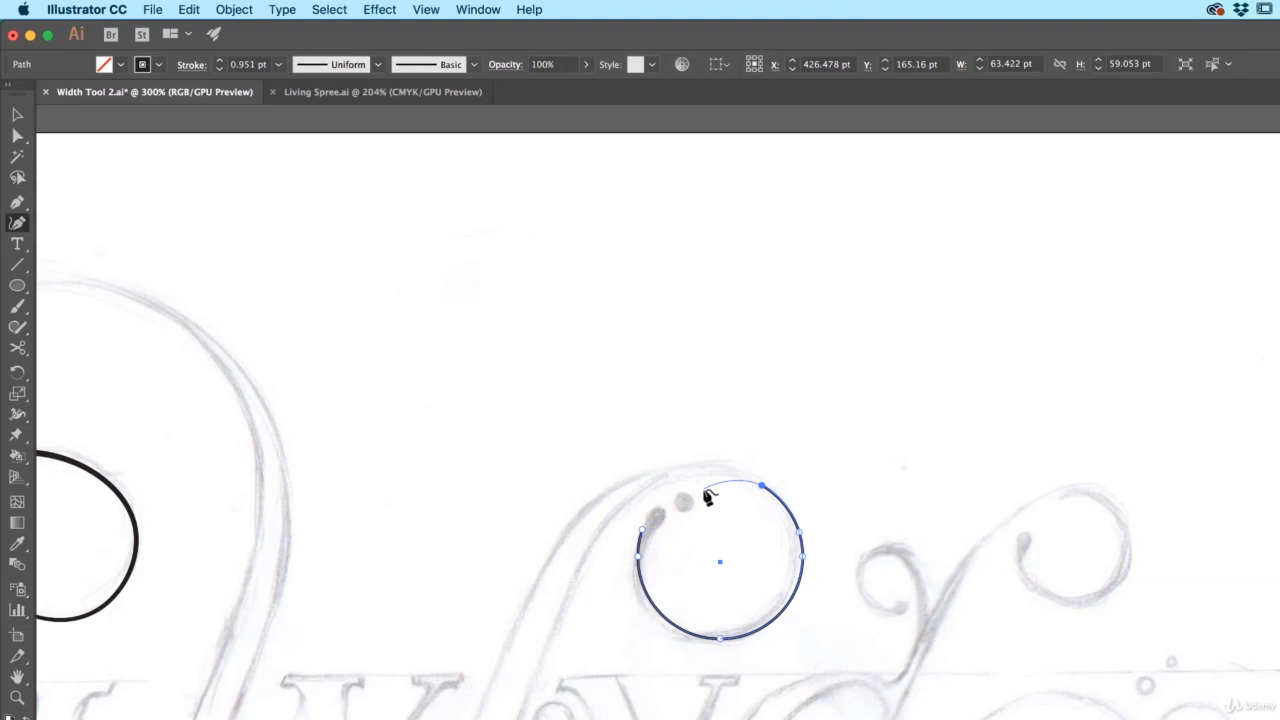
{"action": "left_click", "coordinate": [642, 480]}
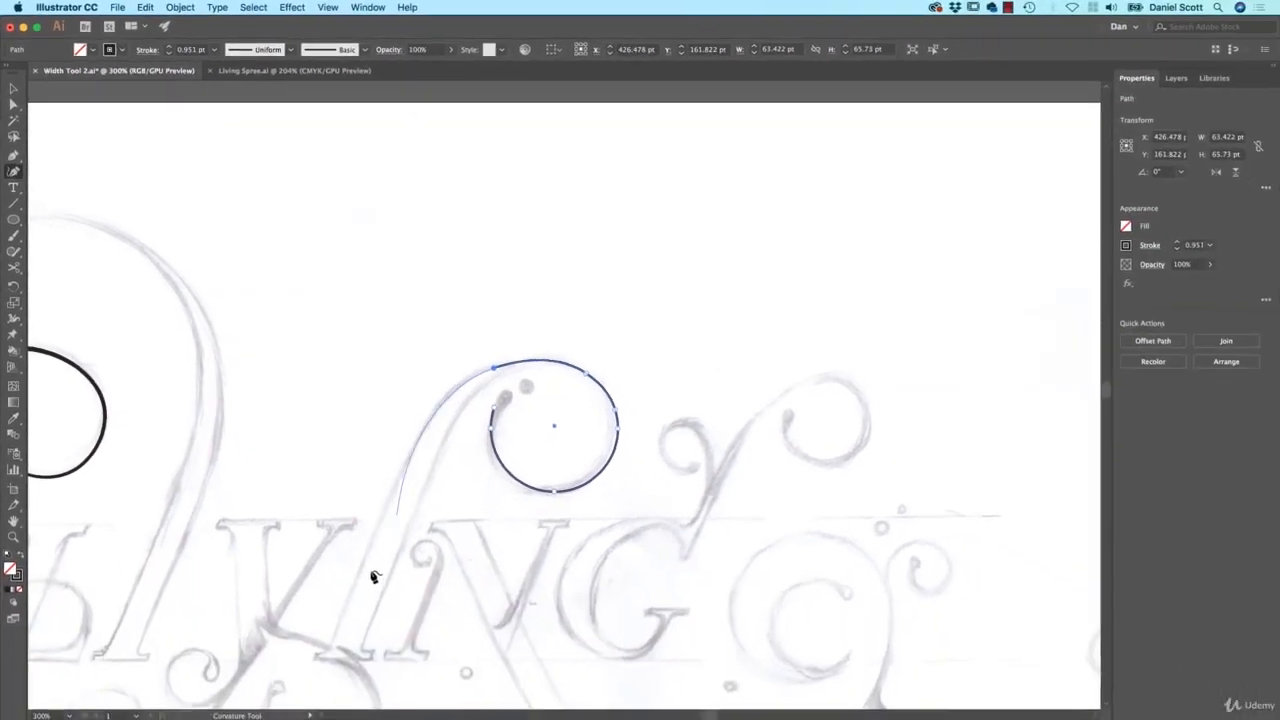
{"action": "left_click", "coordinate": [397, 519]}
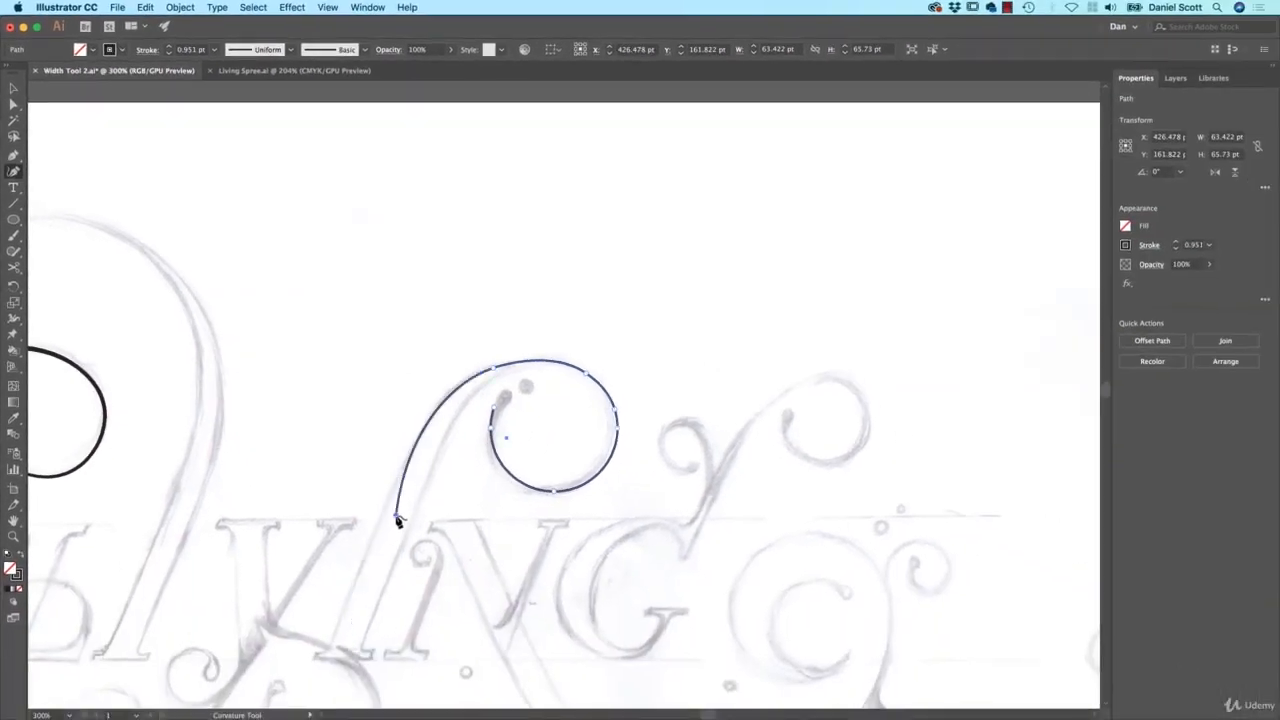
{"action": "left_click", "coordinate": [346, 657]}
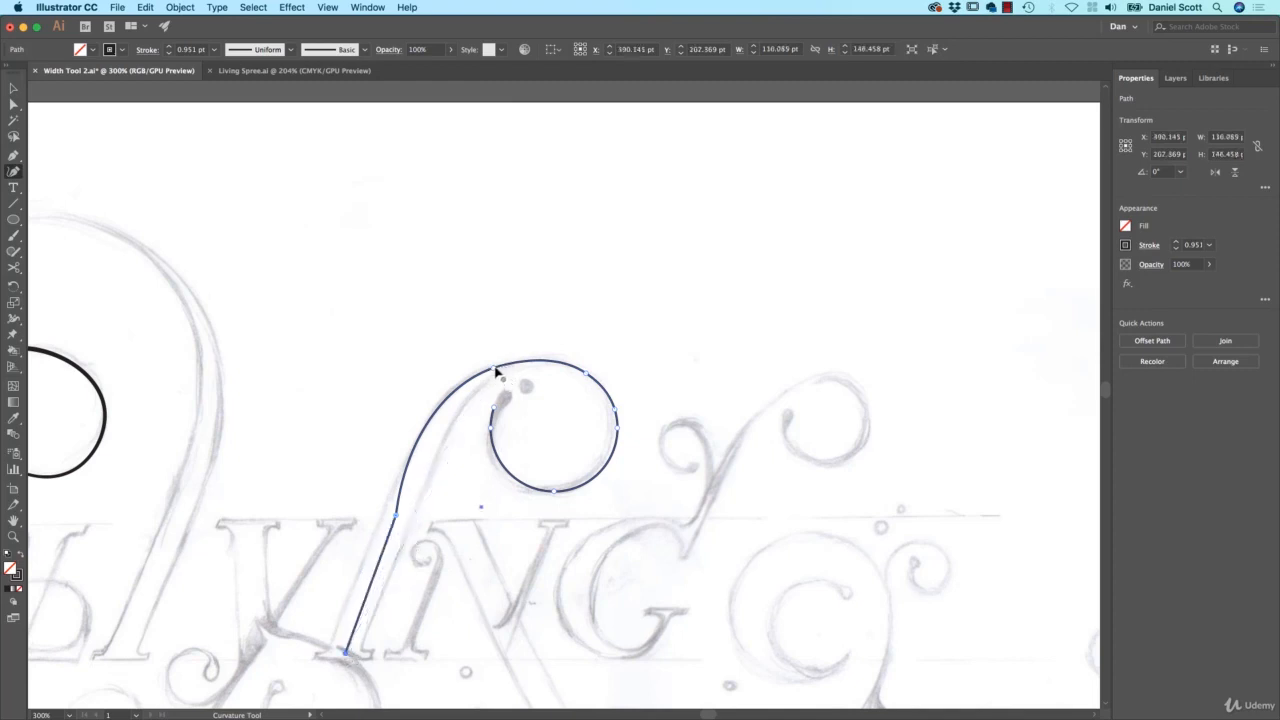
Shift the anchor at the top of the second I's stem rightward along the curve and refine it with Direct Selection into a smoother bend.
{"action": "left_click_drag", "start_coordinate": [495, 370], "coordinate": [531, 366]}
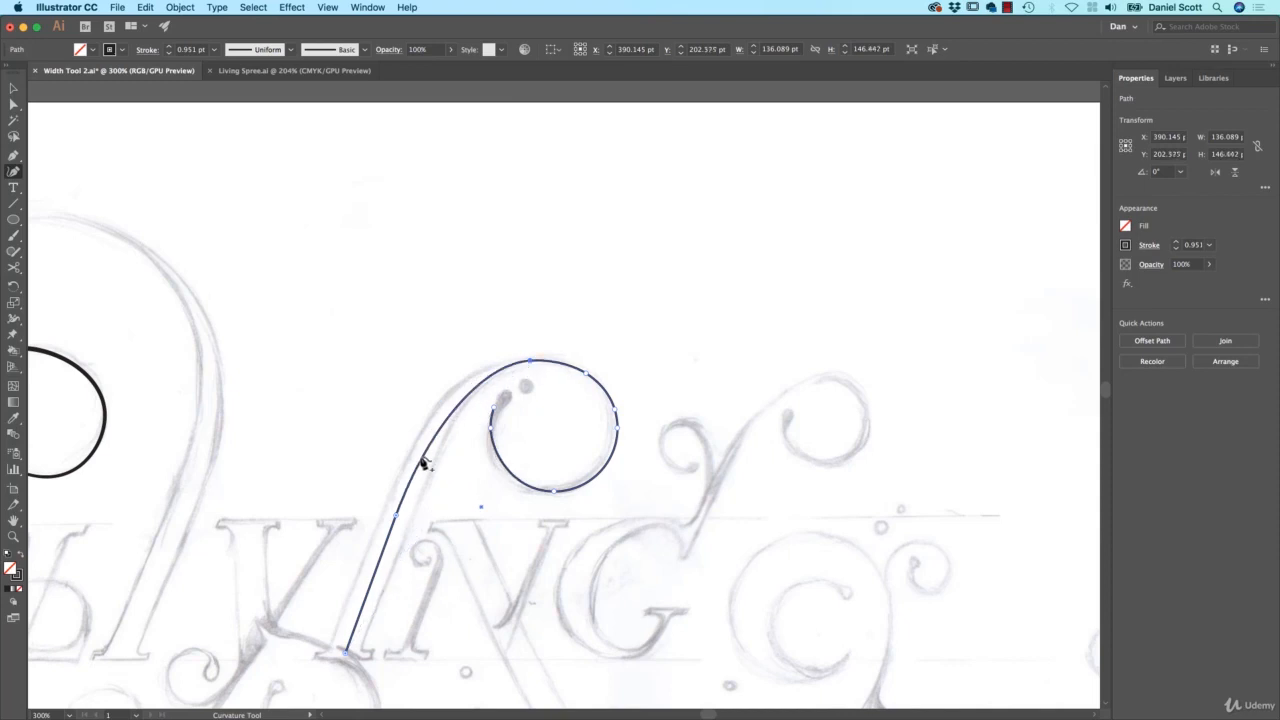
{"action": "left_click", "coordinate": [345, 648]}
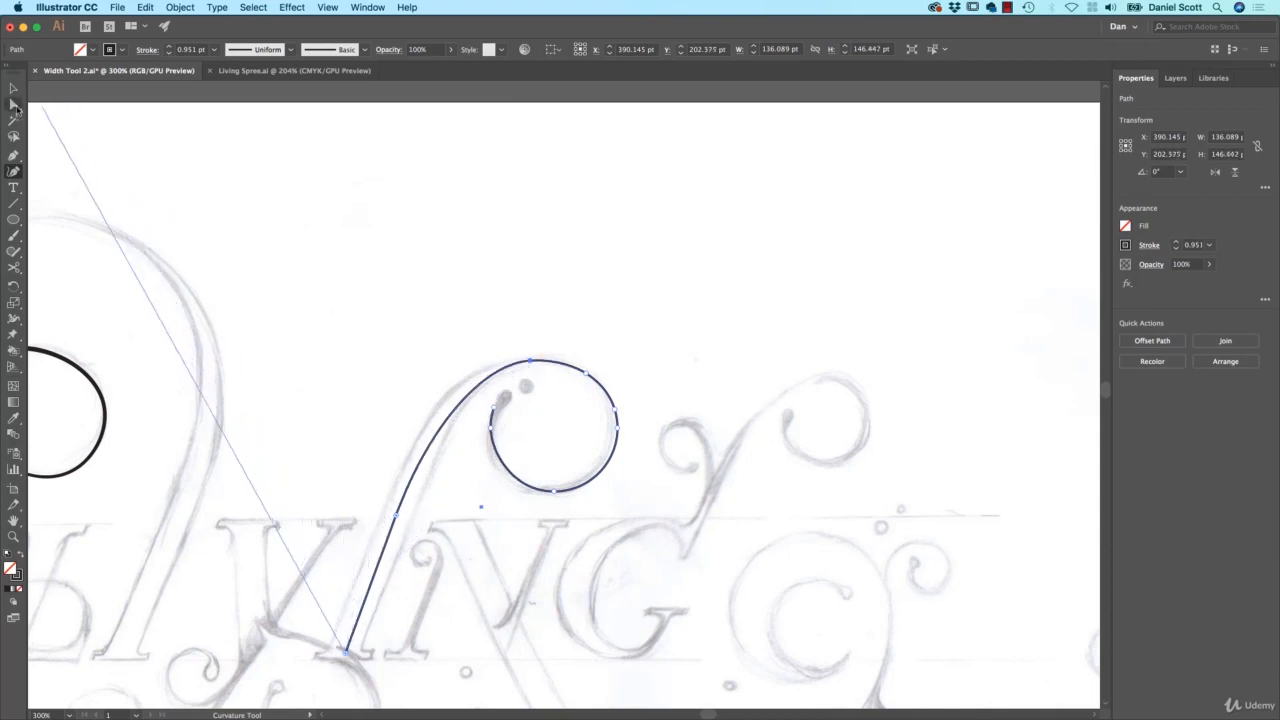
{"action": "left_click", "coordinate": [13, 104]}
{"action": "left_click", "coordinate": [329, 306]}
{"action": "left_click_drag", "start_coordinate": [429, 324], "coordinate": [563, 357]}
{"action": "left_click", "coordinate": [557, 338]}
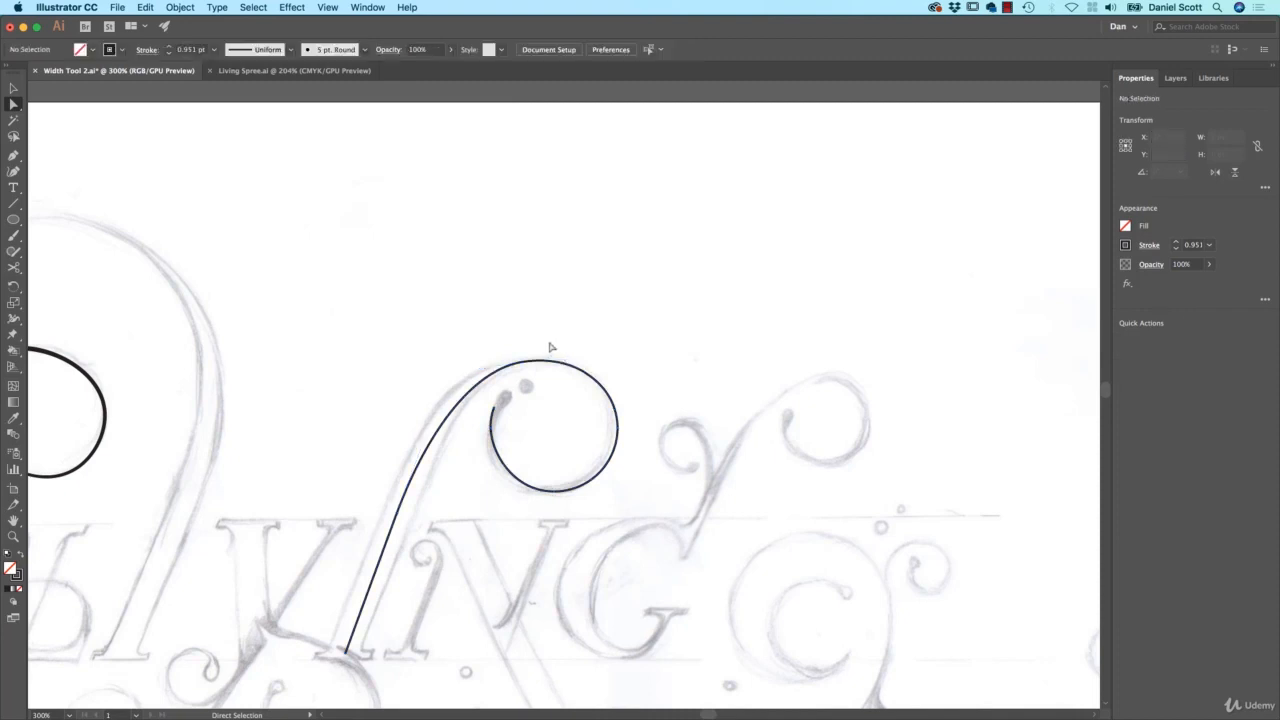
{"action": "left_click_drag", "start_coordinate": [377, 466], "coordinate": [425, 563]}
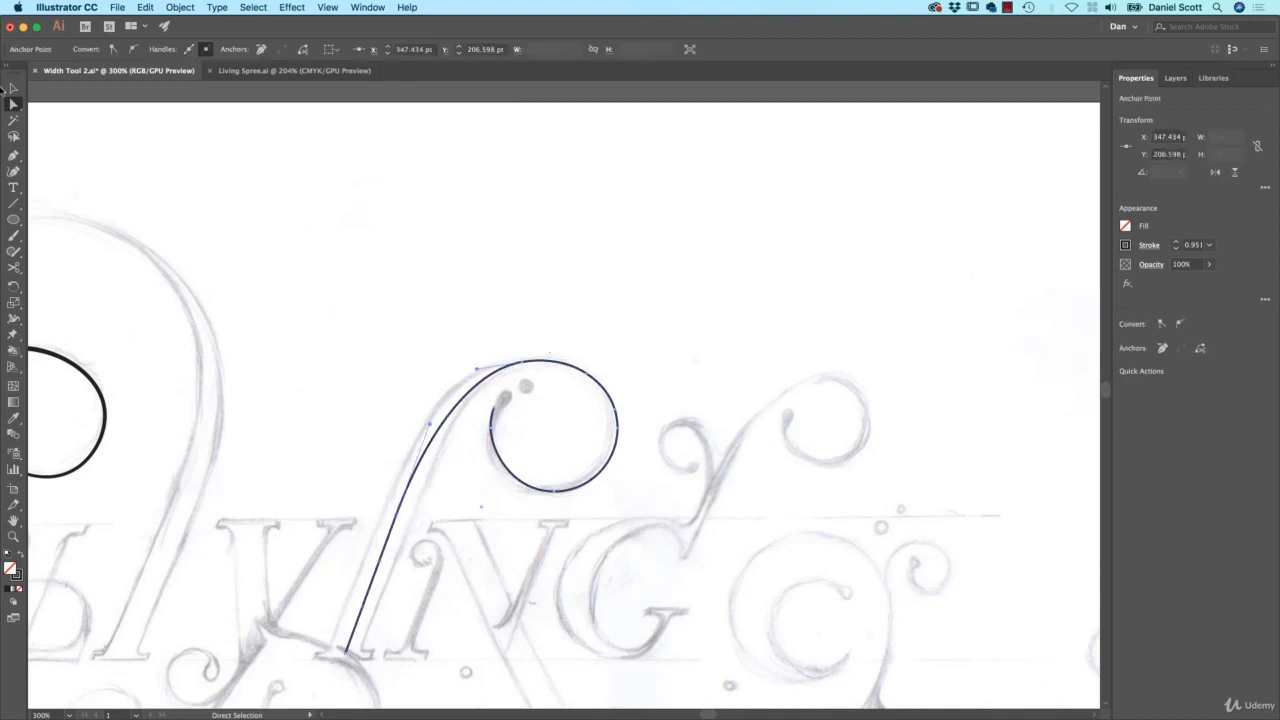
{"action": "left_click", "coordinate": [449, 546]}
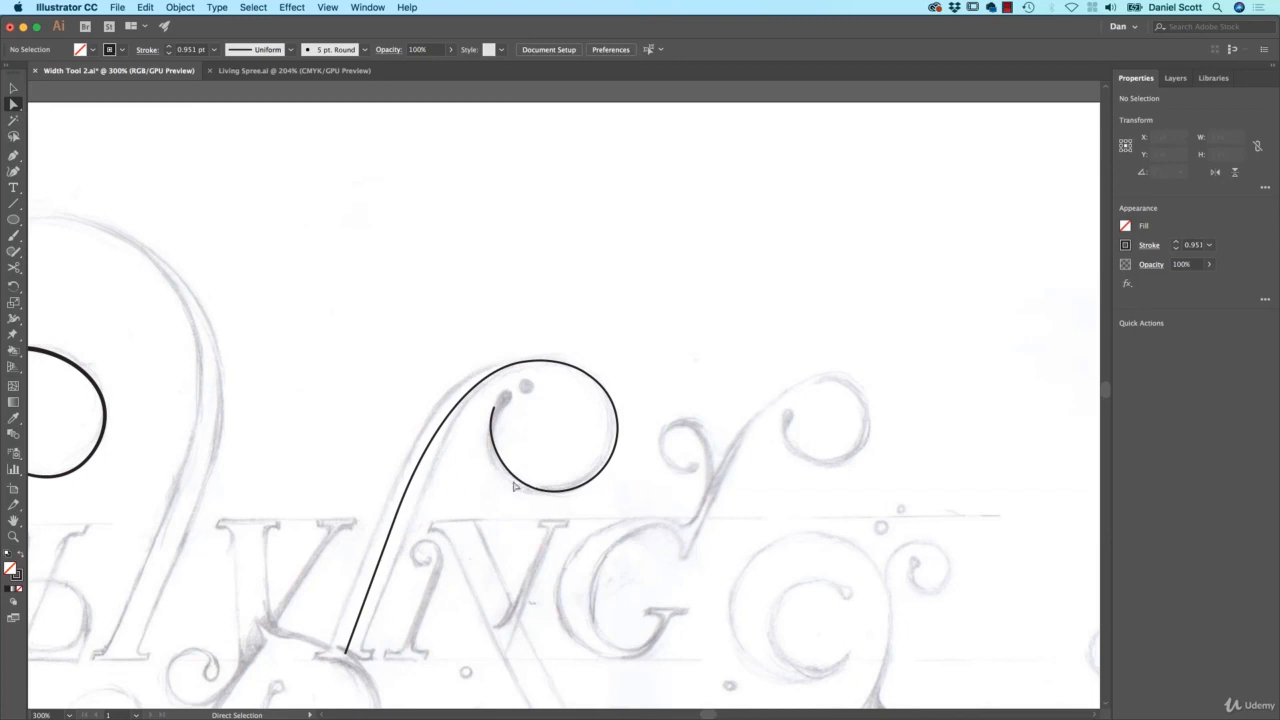
Hide the sketch template layer and set the stem-and-swirl path's stroke weight to 0.25 pt.
{"action": "left_click", "coordinate": [1175, 78]}
{"action": "left_click", "coordinate": [1123, 113]}
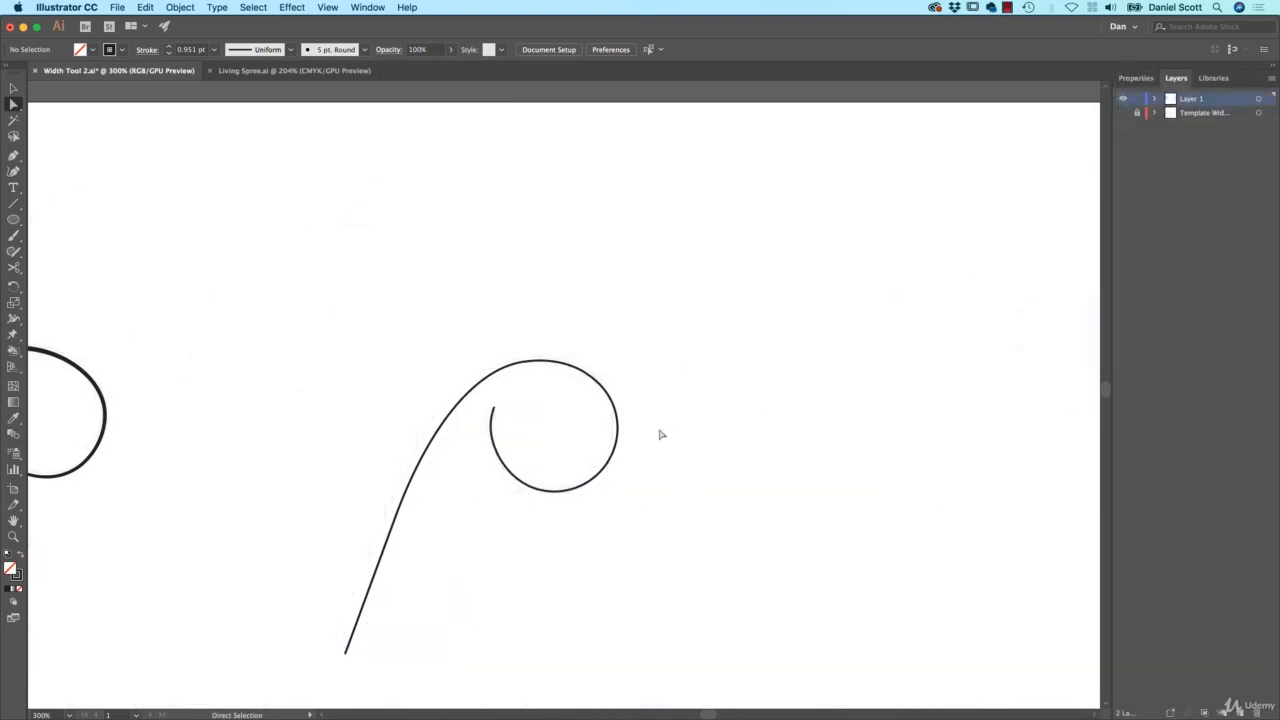
{"action": "key", "text": "v"}
{"action": "left_click_drag", "start_coordinate": [669, 306], "coordinate": [494, 562]}
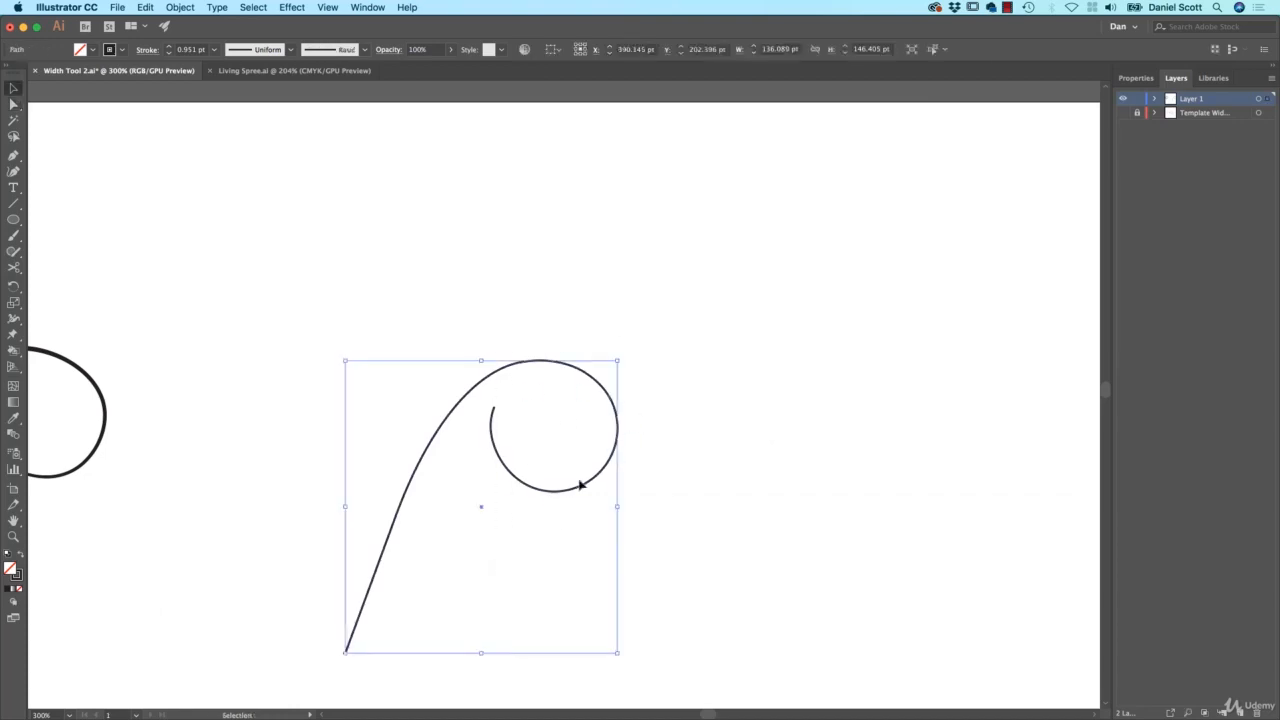
{"action": "left_click", "coordinate": [1140, 78]}
{"action": "left_click", "coordinate": [1209, 245]}
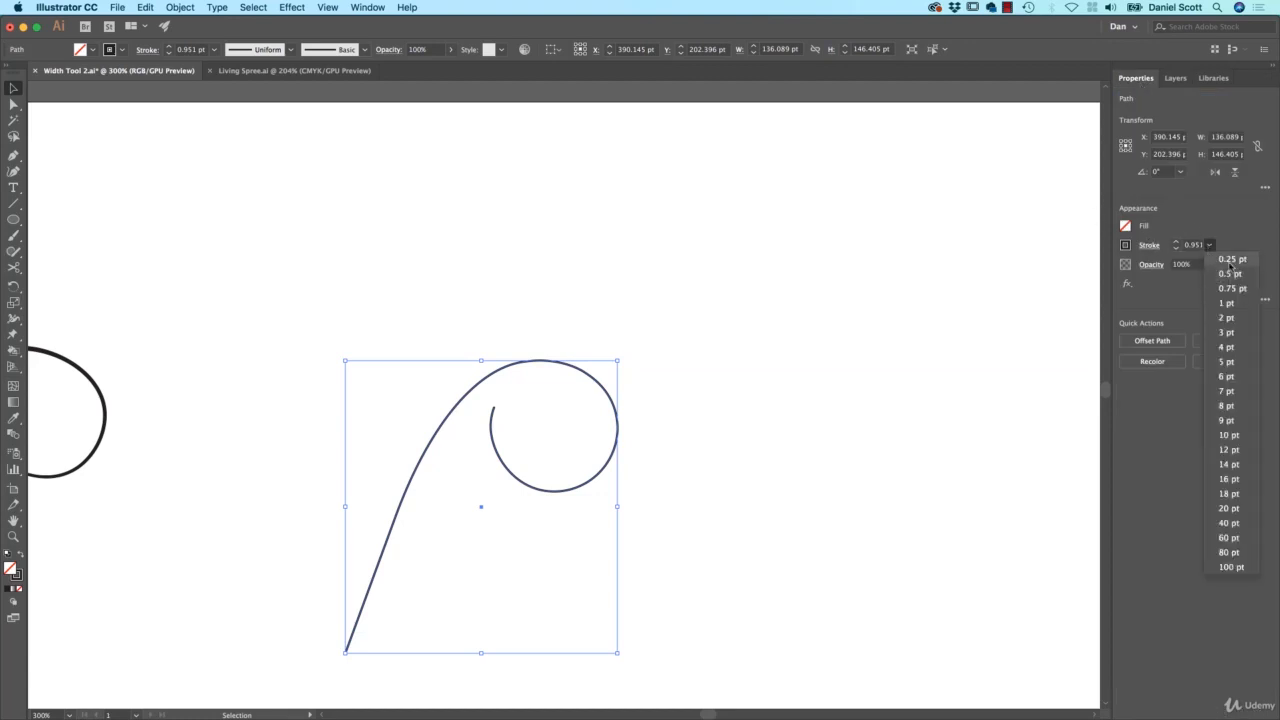
{"action": "left_click", "coordinate": [1214, 257]}
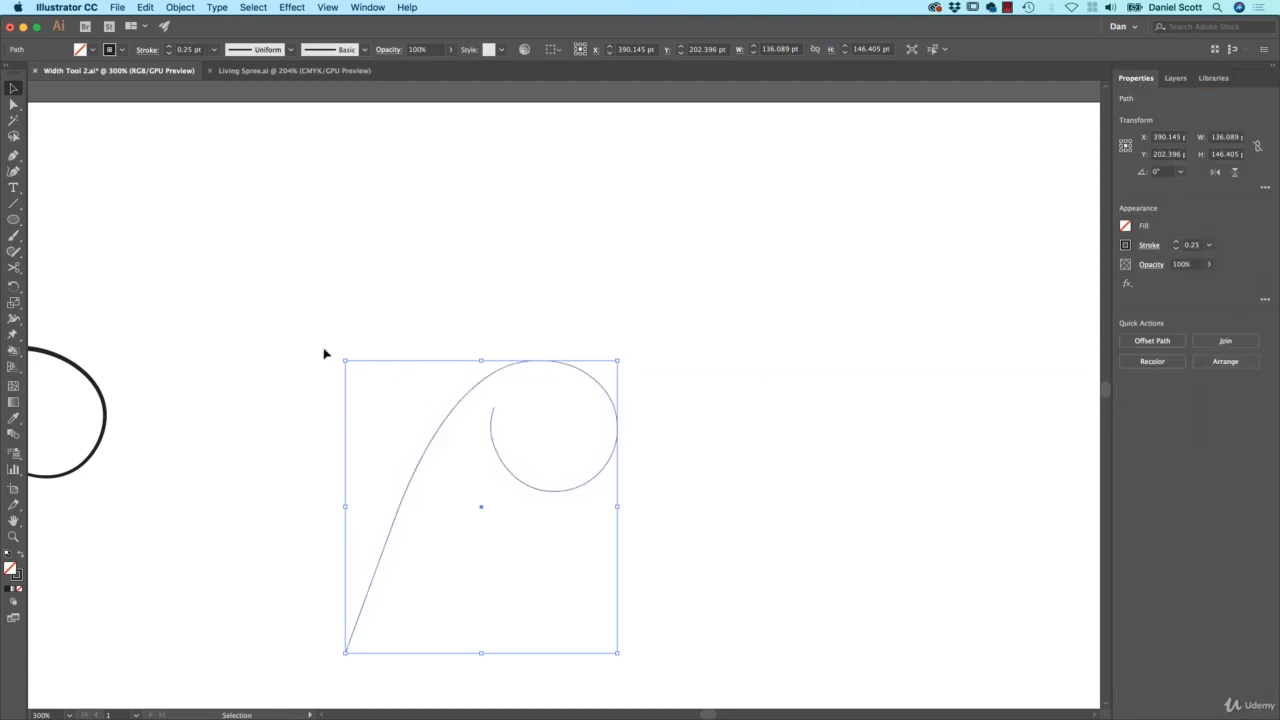
Show the sketch template again and widen the stem to about 13 pt at its foot and partway up with the Width tool.
{"action": "left_click", "coordinate": [14, 318]}
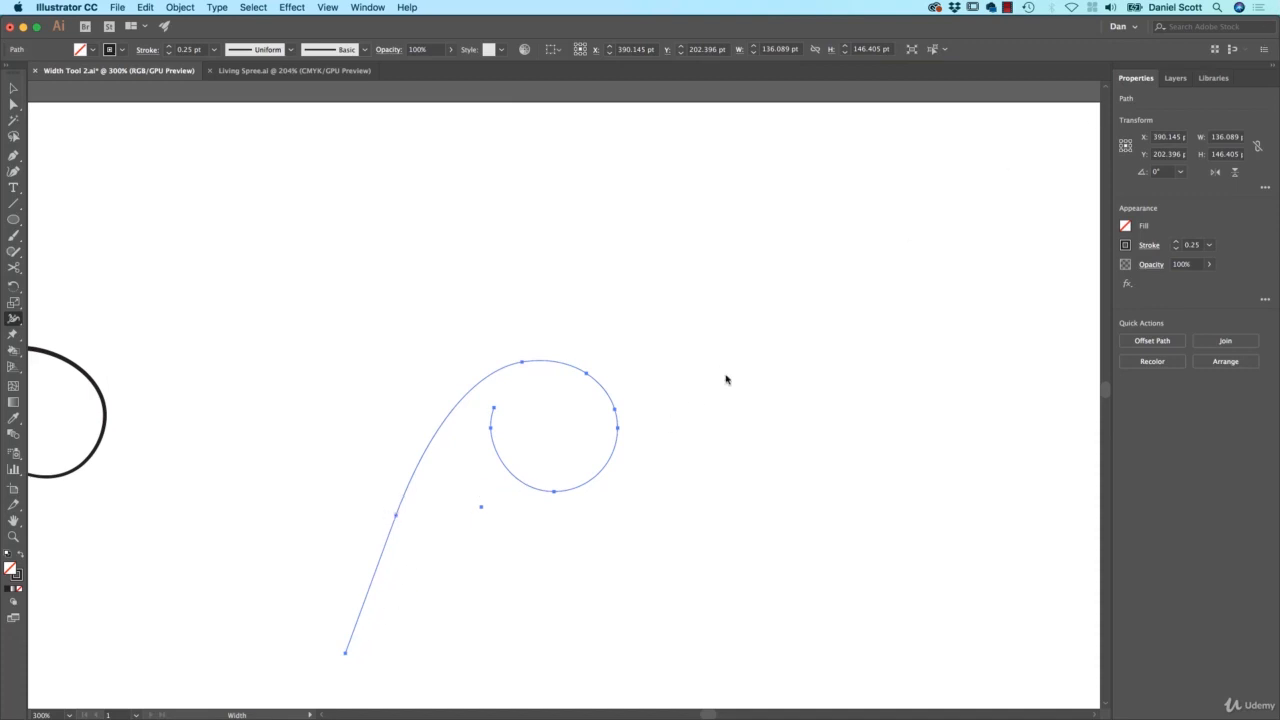
{"action": "left_click", "coordinate": [1176, 78]}
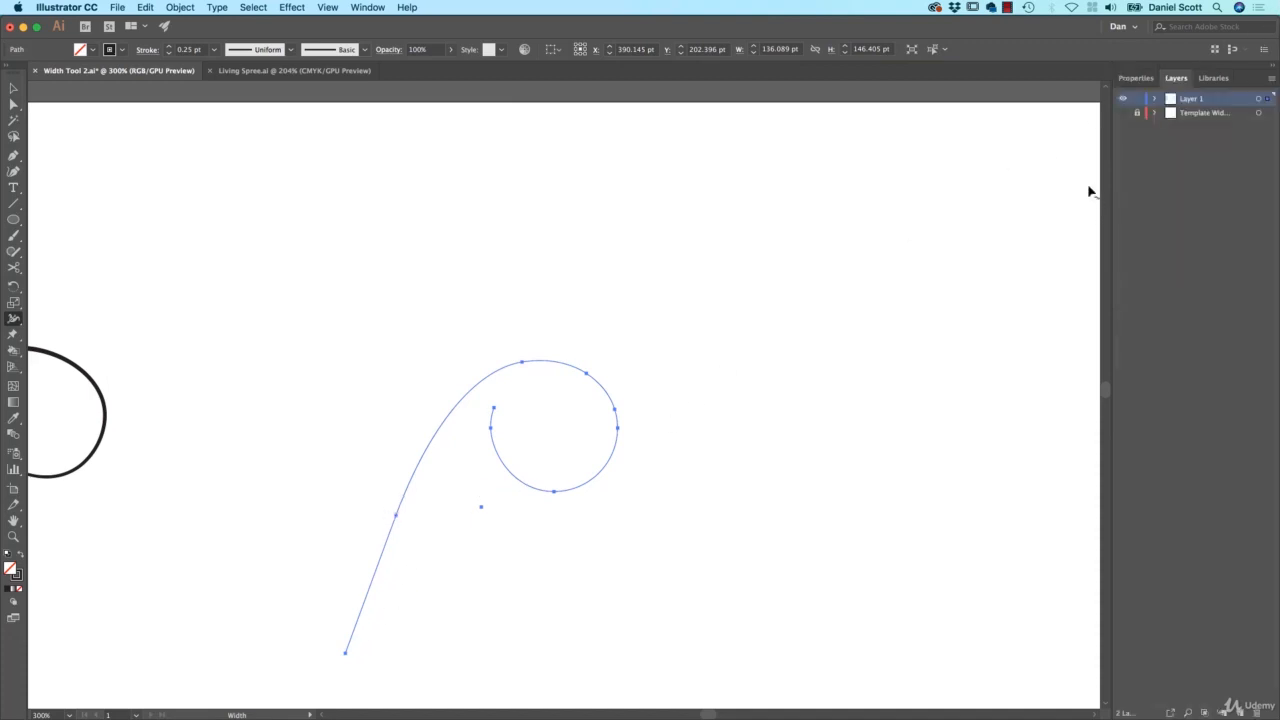
{"action": "left_click", "coordinate": [1122, 112]}
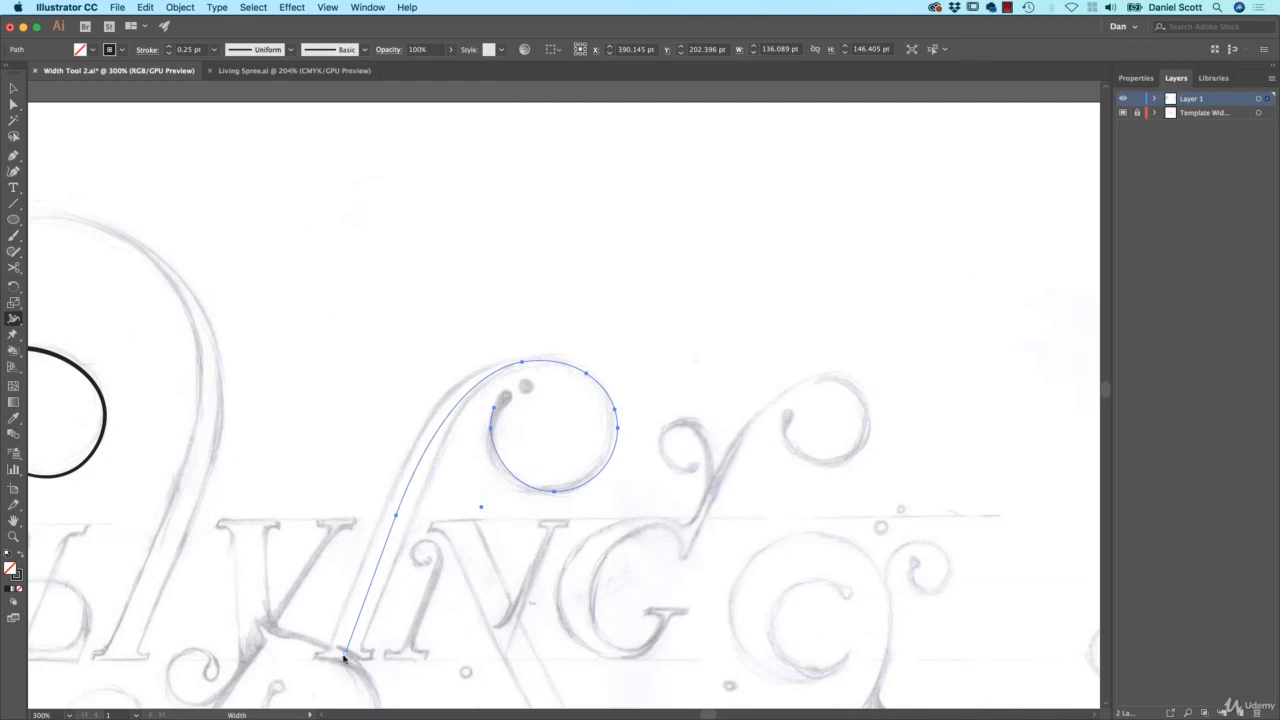
{"action": "left_click_drag", "start_coordinate": [346, 657], "coordinate": [358, 655]}
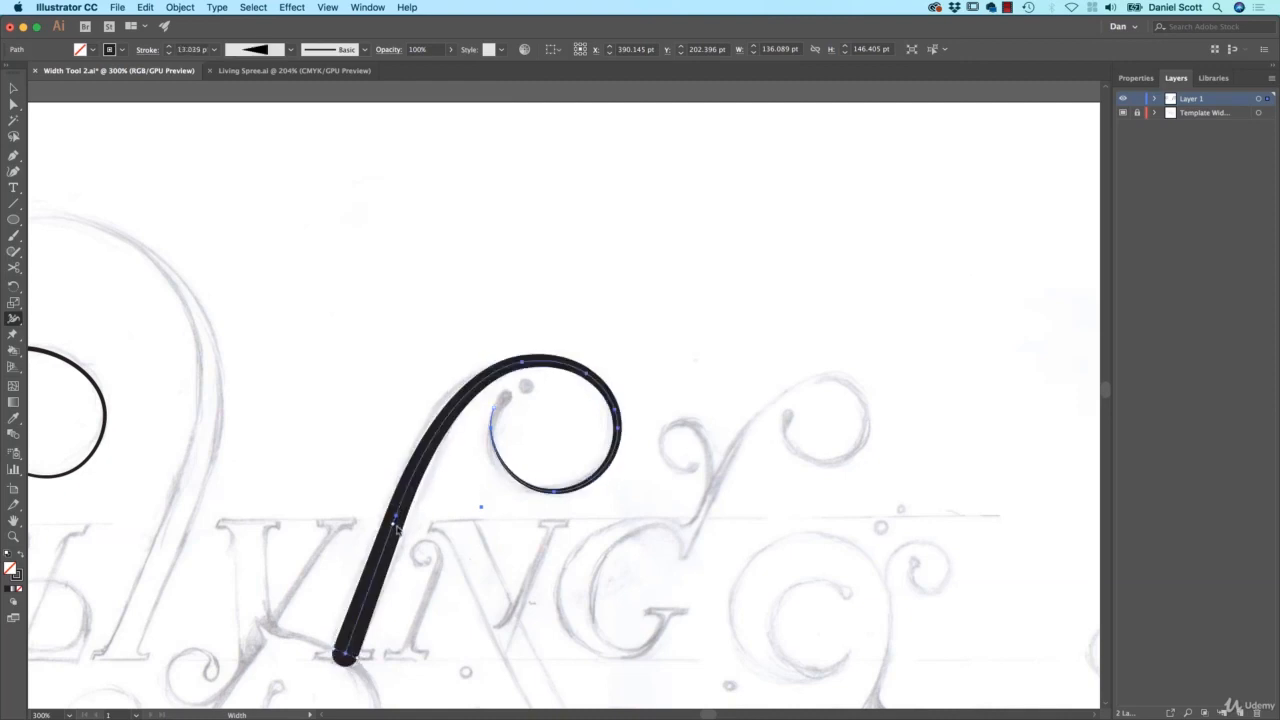
{"action": "left_click_drag", "start_coordinate": [396, 526], "coordinate": [406, 526]}
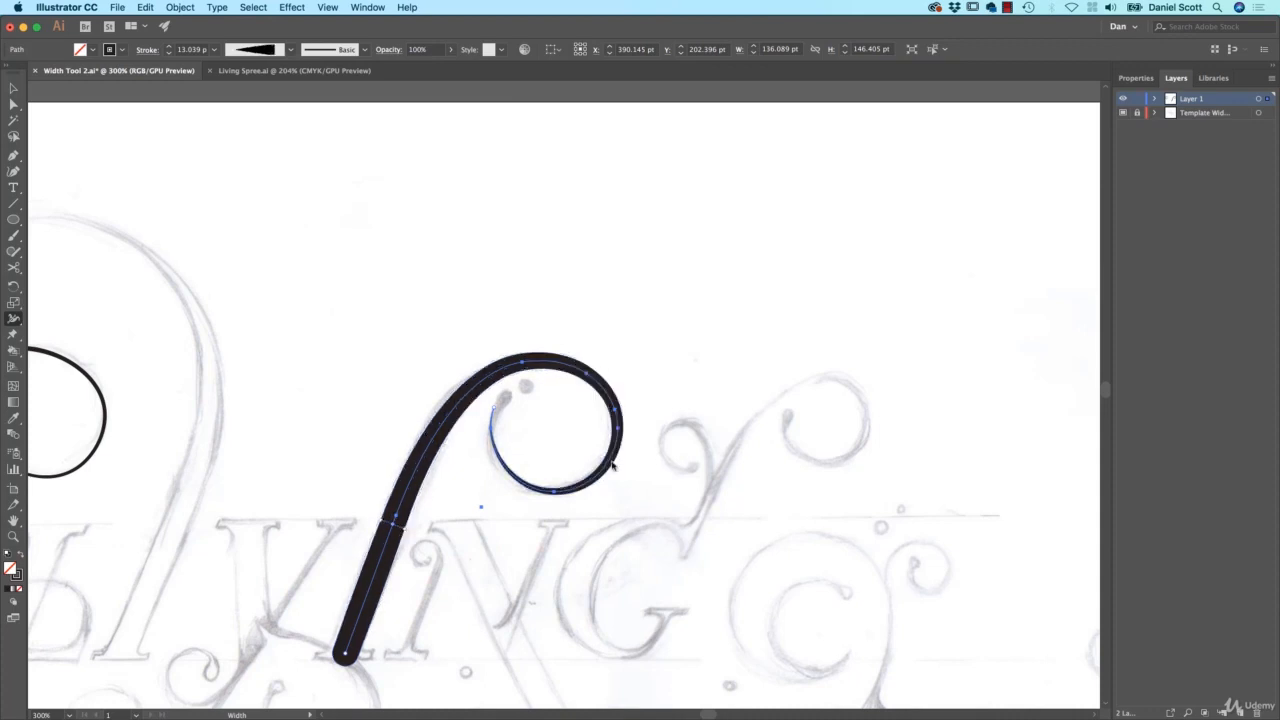
Deselect the path and thin its stroke with the Width tool where the stem bends into the round swirl.
{"action": "left_click", "coordinate": [1123, 99]}
{"action": "left_click", "coordinate": [1123, 99]}
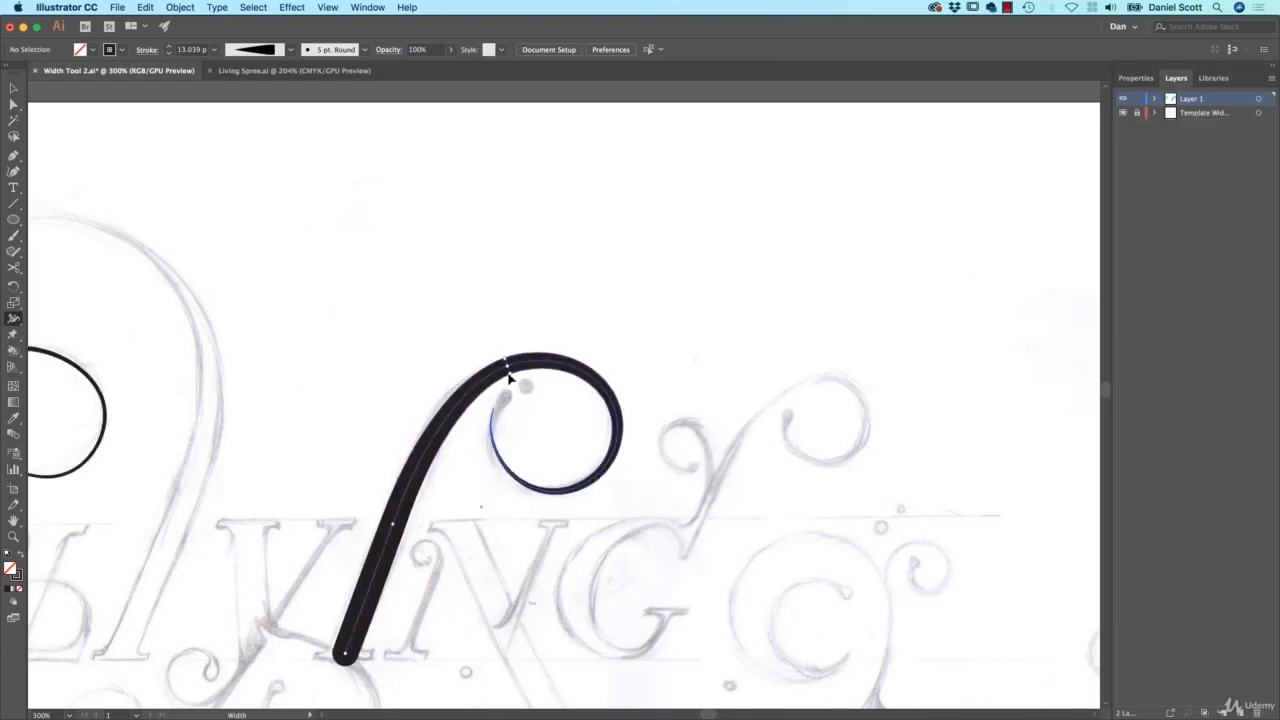
{"action": "left_click_drag", "start_coordinate": [508, 372], "coordinate": [508, 370]}
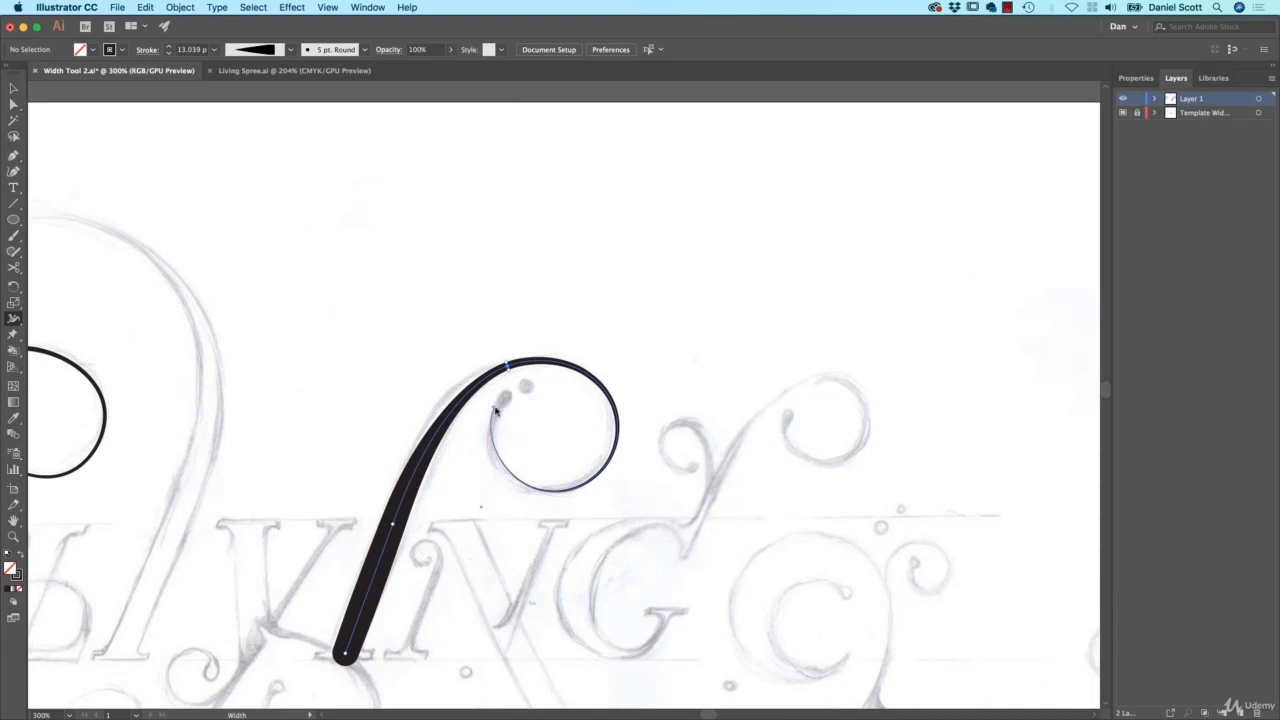
Shape a ball terminal at the swirl's inner tip by widening the end and narrowing the stroke just behind it.
{"action": "key", "text": "super+equal"}
{"action": "key", "text": "super+equal"}
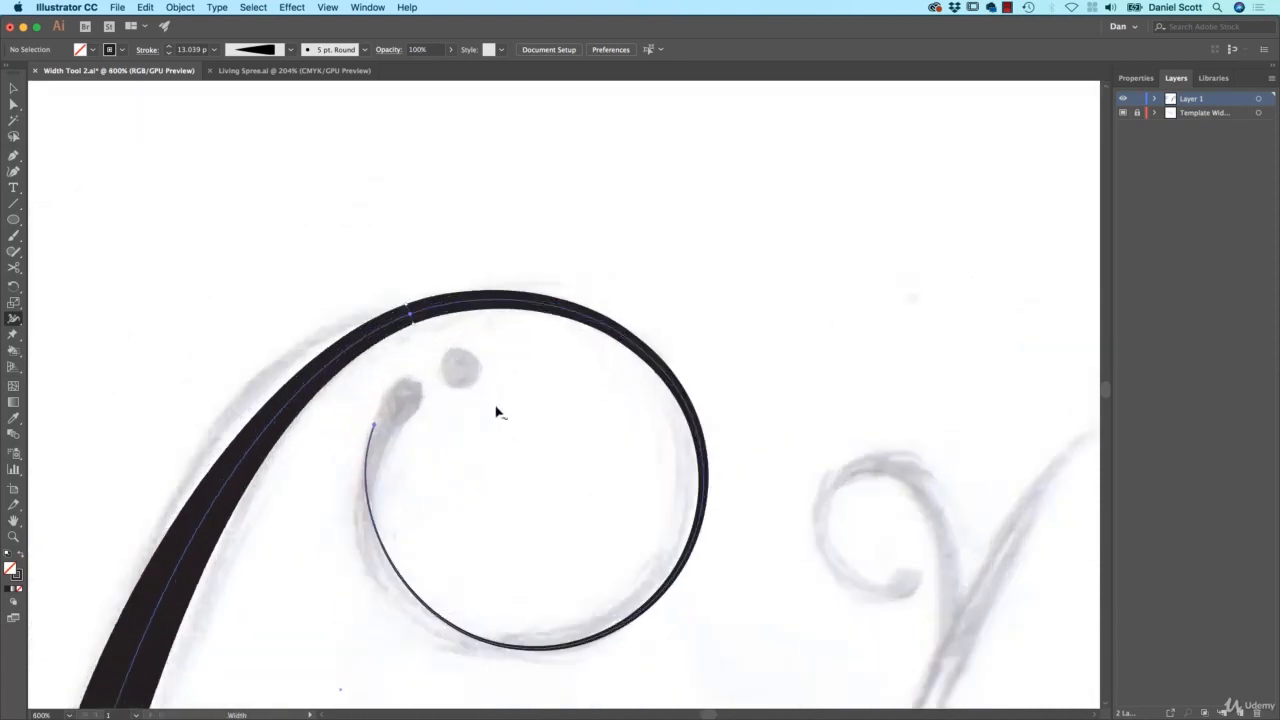
{"action": "left_click_drag", "start_coordinate": [378, 430], "coordinate": [384, 437]}
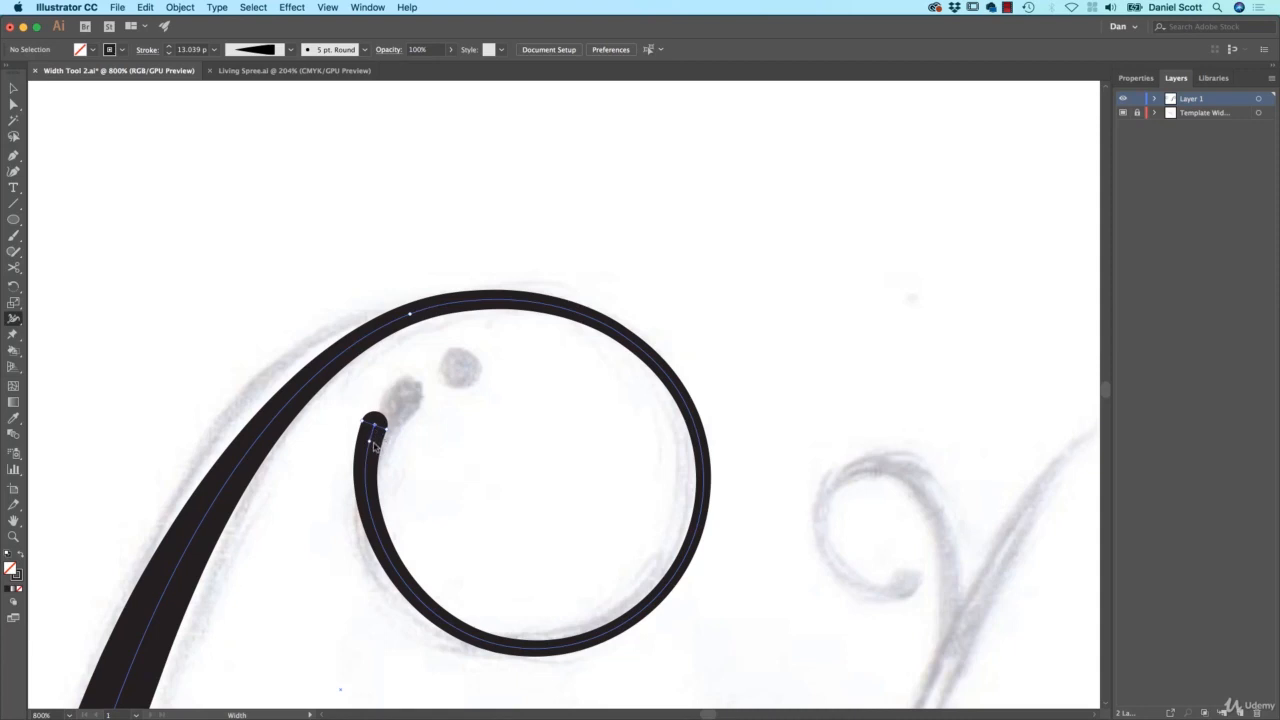
{"action": "left_click_drag", "start_coordinate": [369, 443], "coordinate": [377, 442]}
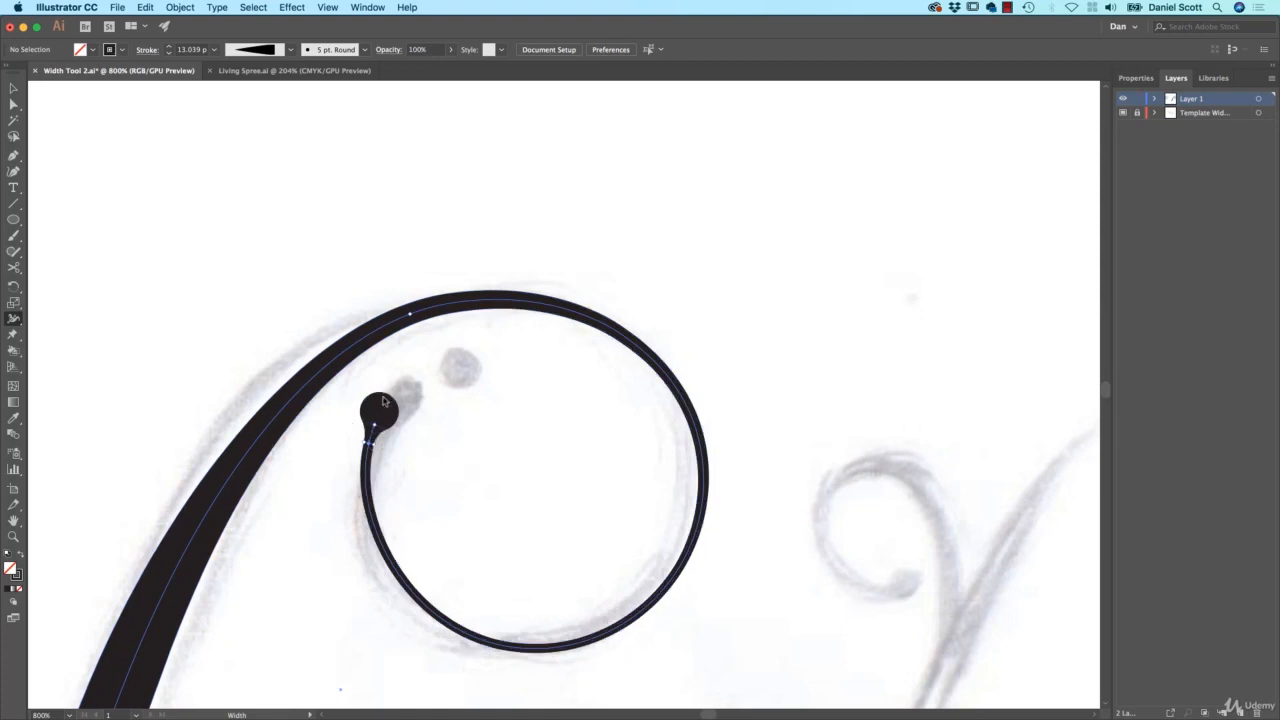
{"action": "left_click_drag", "start_coordinate": [386, 431], "coordinate": [385, 431]}
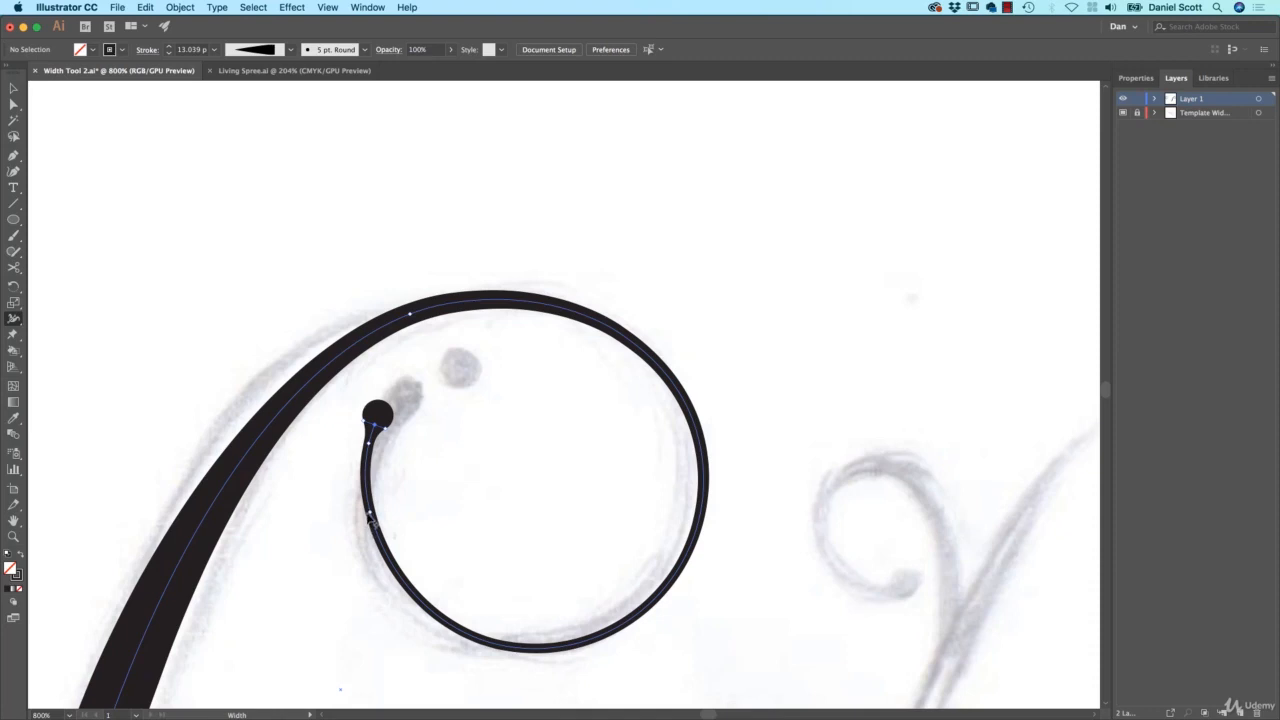
Cut the swirl with the Scissors tool a short way behind its inner tip and delete the cut-off end piece.
{"action": "key", "text": "c"}
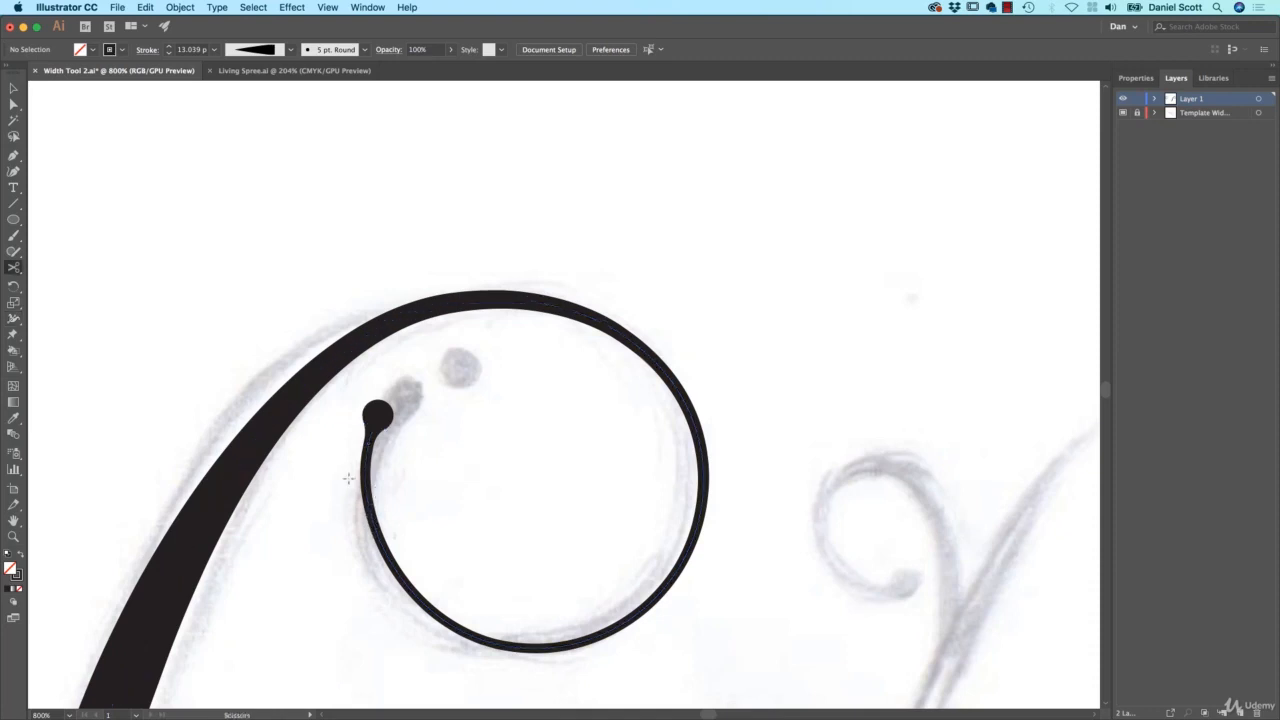
{"action": "left_click", "coordinate": [368, 504]}
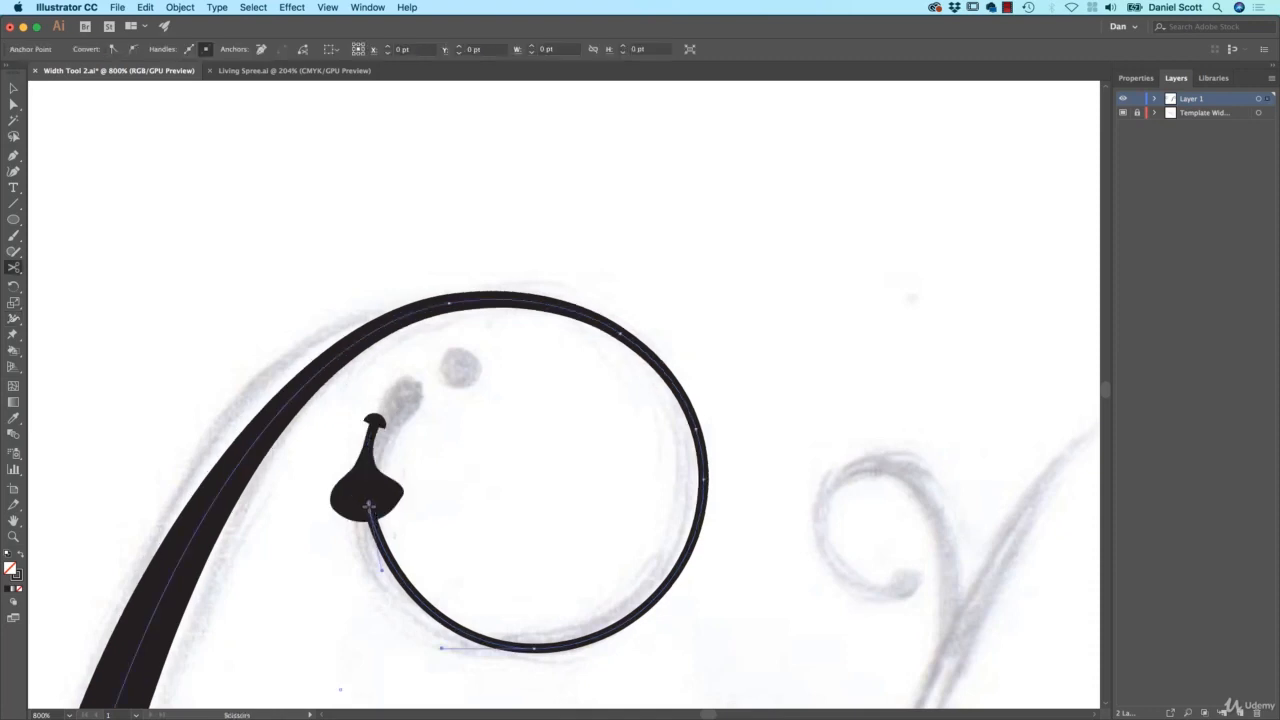
{"action": "key", "text": "v"}
{"action": "left_click", "coordinate": [371, 428]}
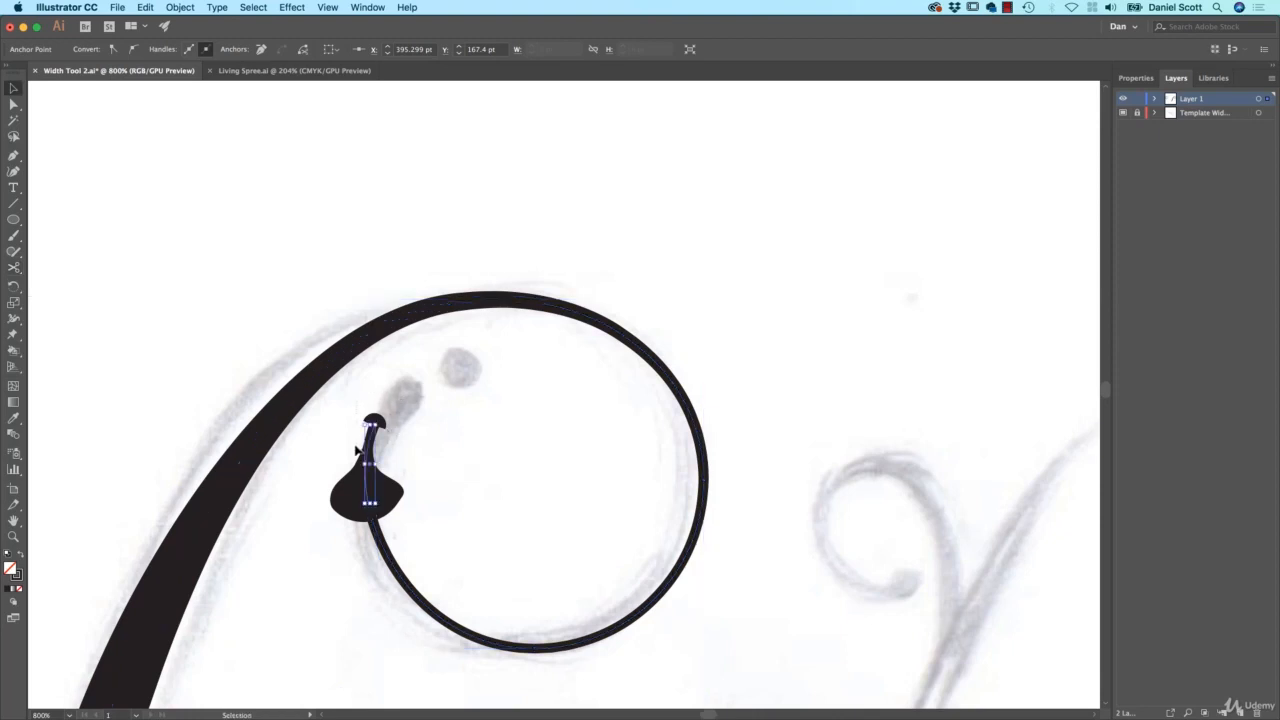
{"action": "key", "text": "Delete"}
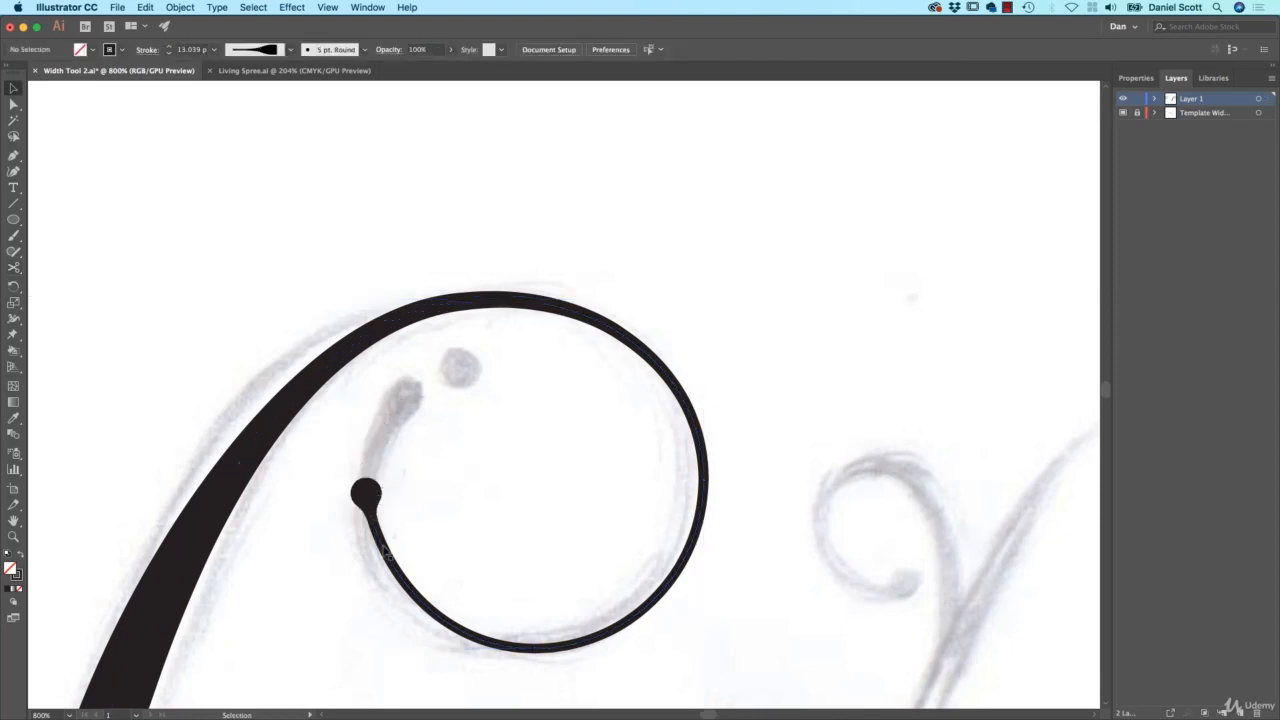
Draw a small circle above the swirl's ball end, make it solid black without a stroke, and enlarge it to about 7.7 pt.
{"action": "left_click", "coordinate": [13, 220]}
{"action": "right_click", "coordinate": [338, 410]}
{"action": "key", "text": "Escape"}
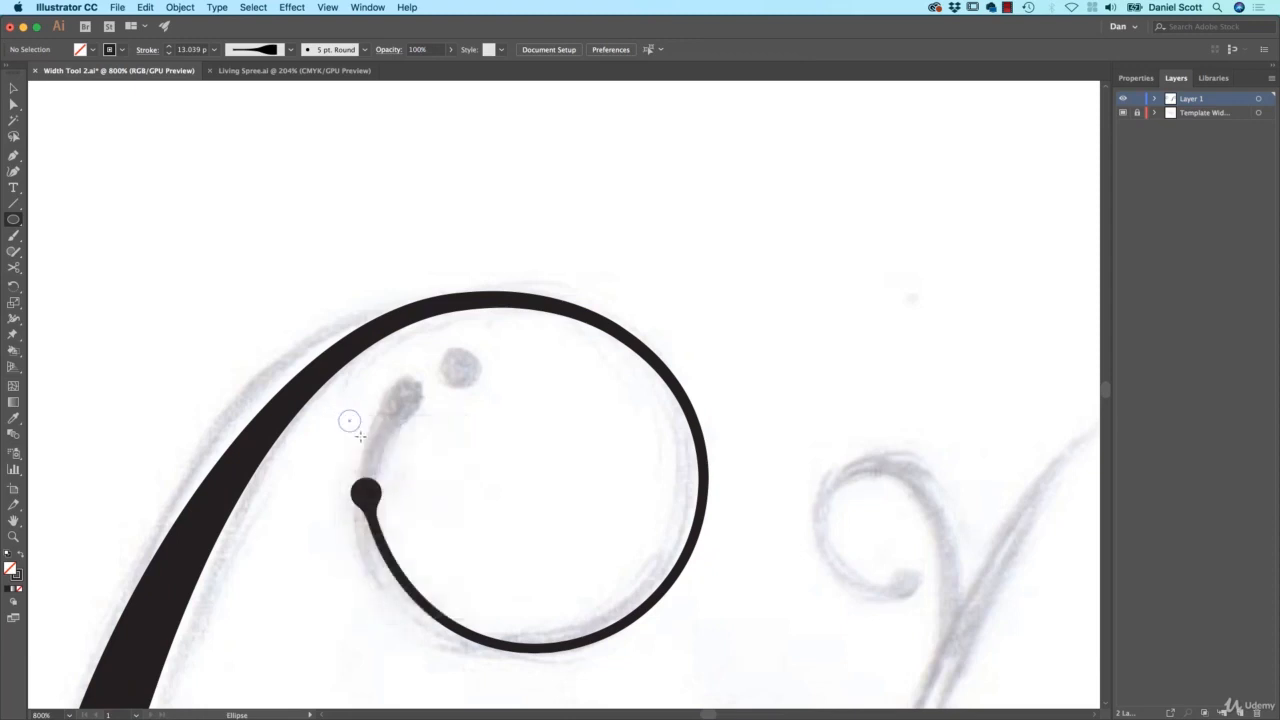
{"action": "left_click_drag", "start_coordinate": [369, 443], "coordinate": [371, 446]}
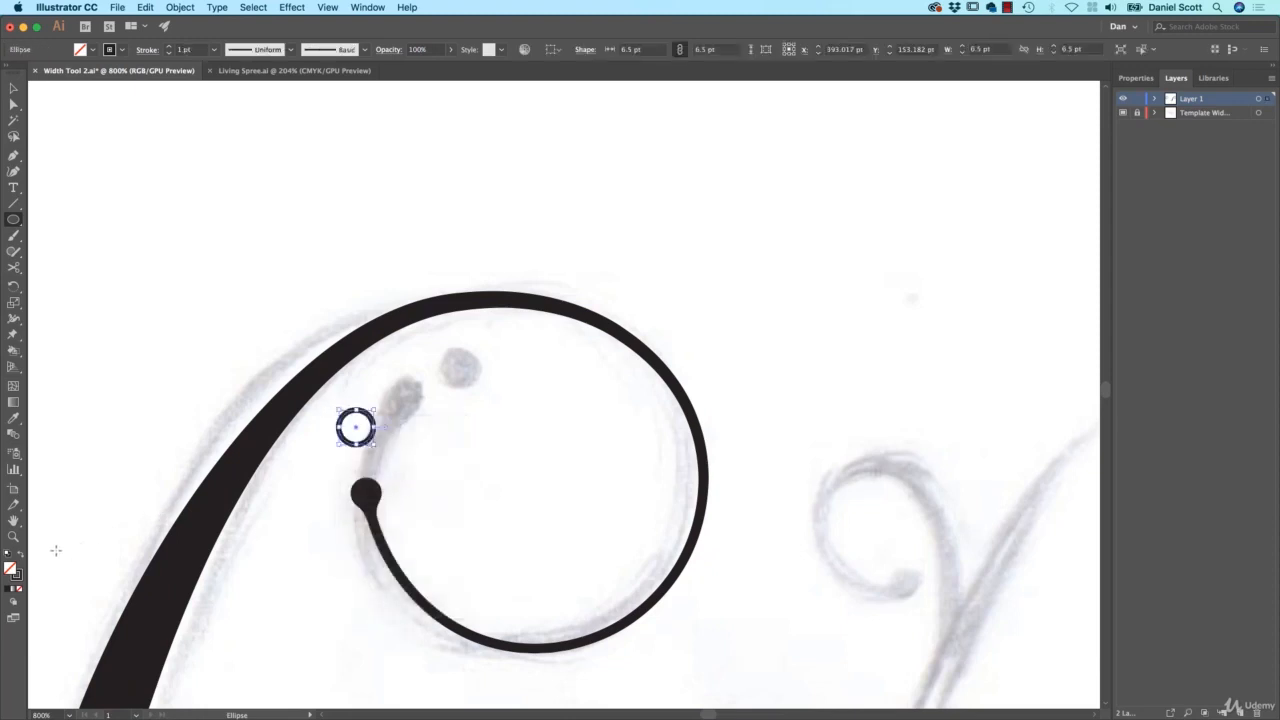
{"action": "left_click", "coordinate": [21, 553]}
{"action": "key", "text": "v"}
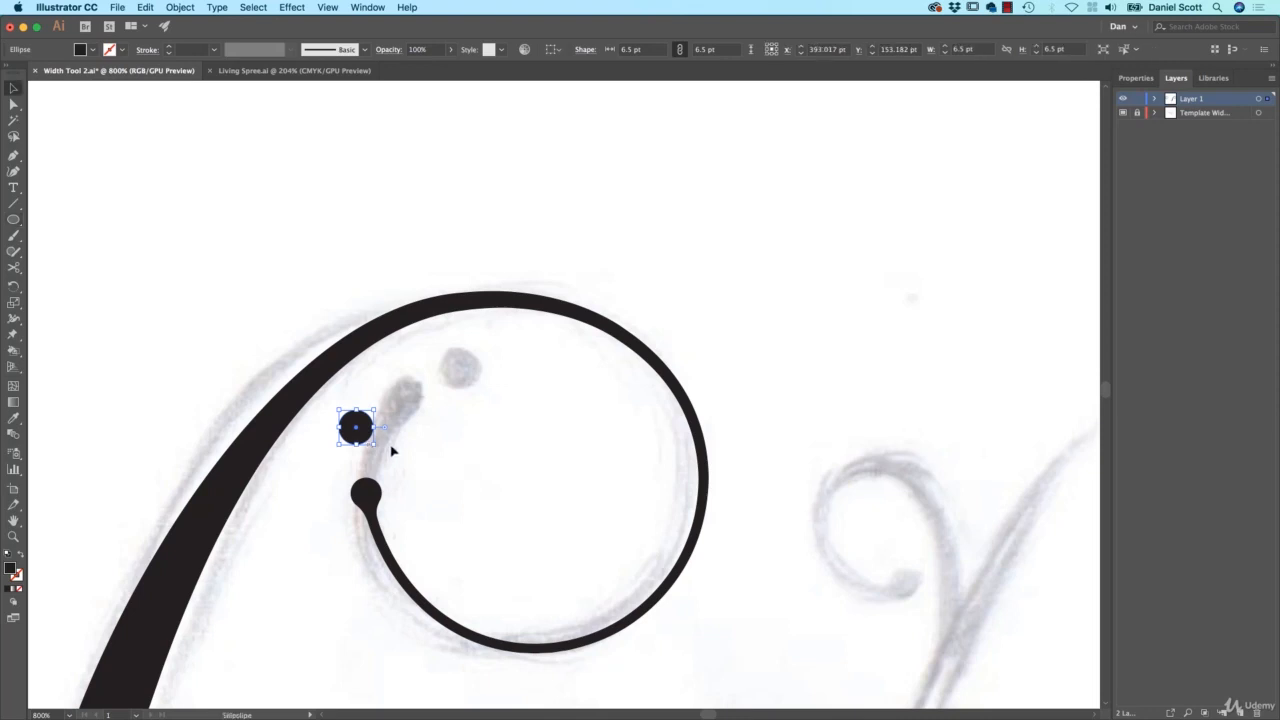
{"action": "left_click_drag", "start_coordinate": [375, 445], "coordinate": [380, 452]}
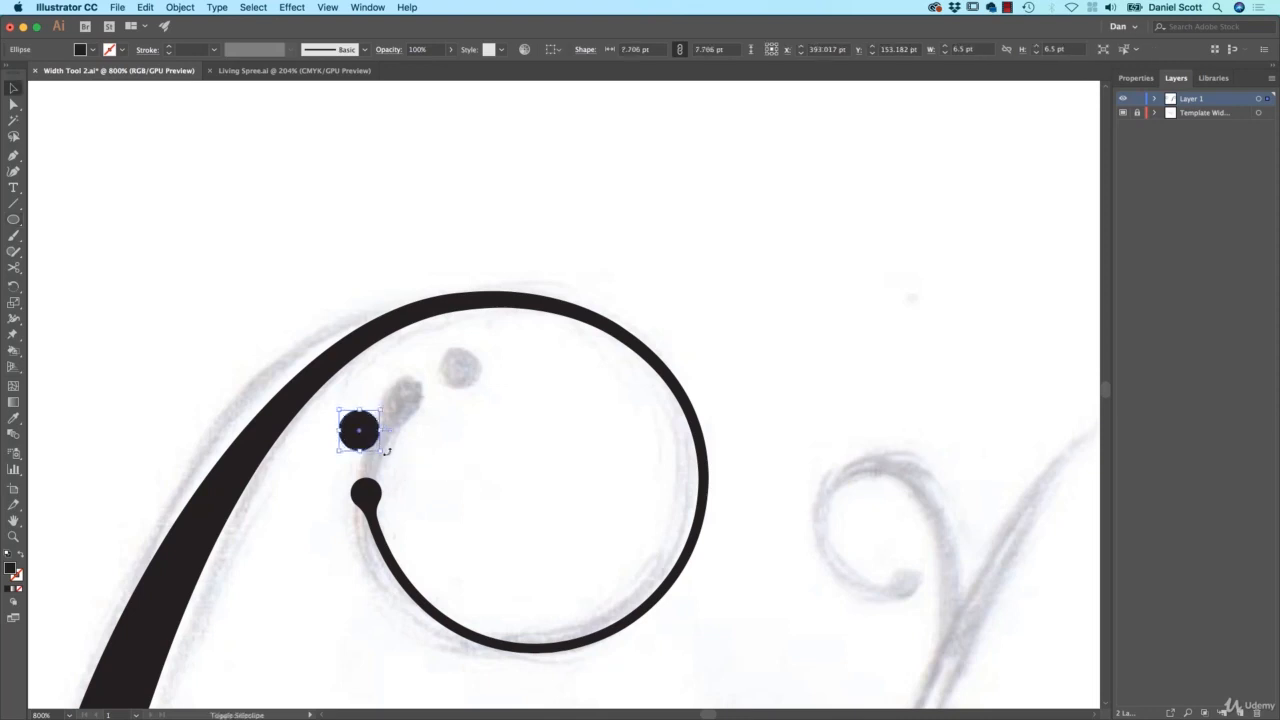
{"action": "left_click", "coordinate": [423, 451]}
Fit the whole artboard in view and compare the traced strokes with the sketch template hidden and shown.
{"action": "key", "text": "super+0"}
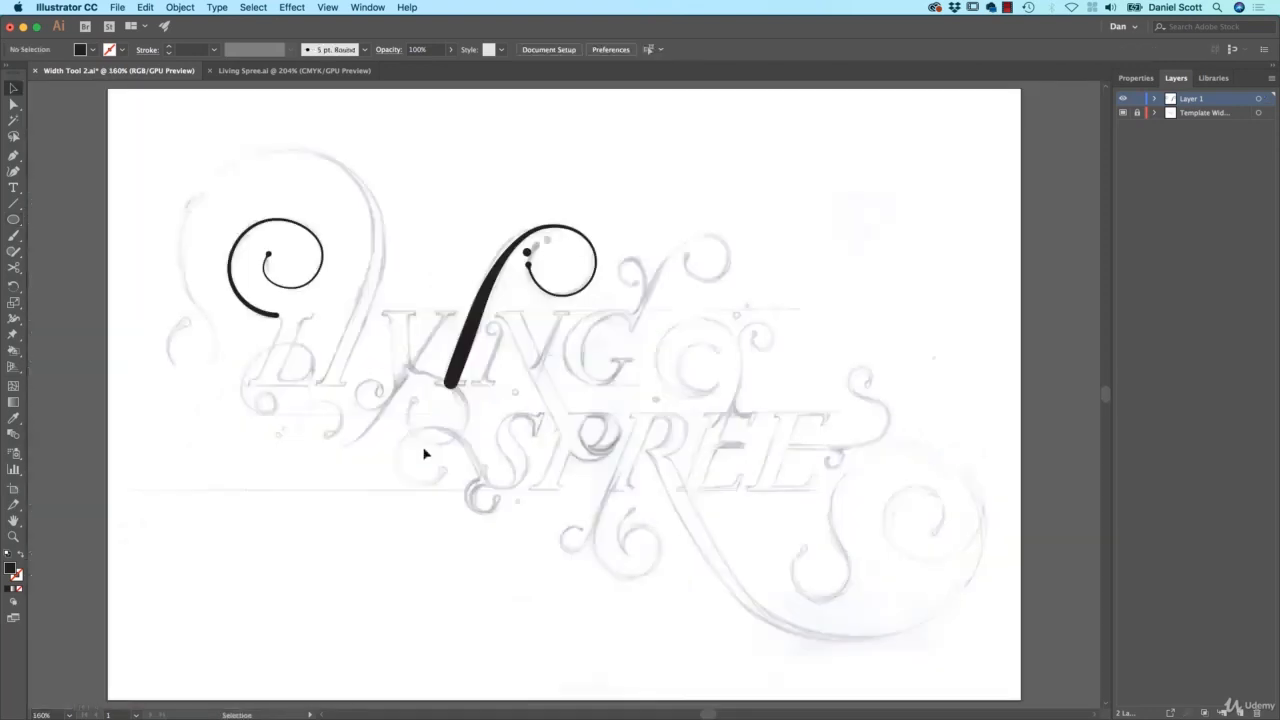
{"action": "left_click", "coordinate": [1123, 113]}
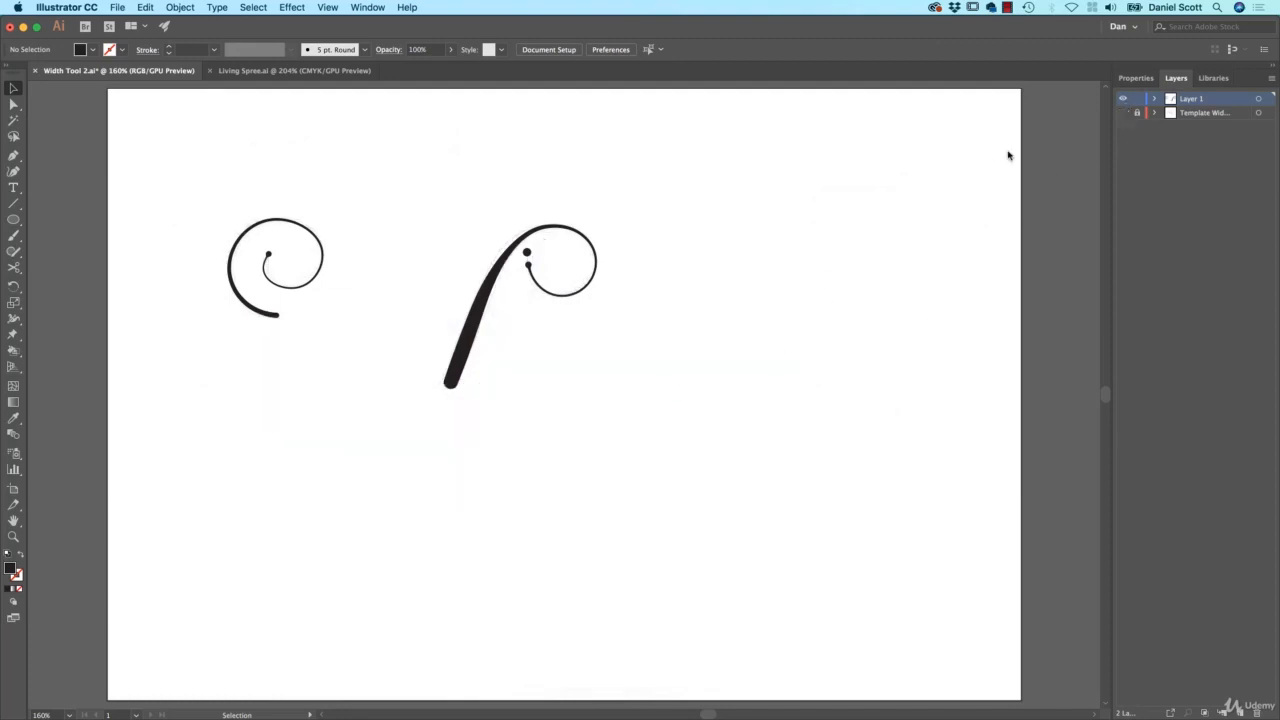
{"action": "left_click", "coordinate": [1123, 113]}
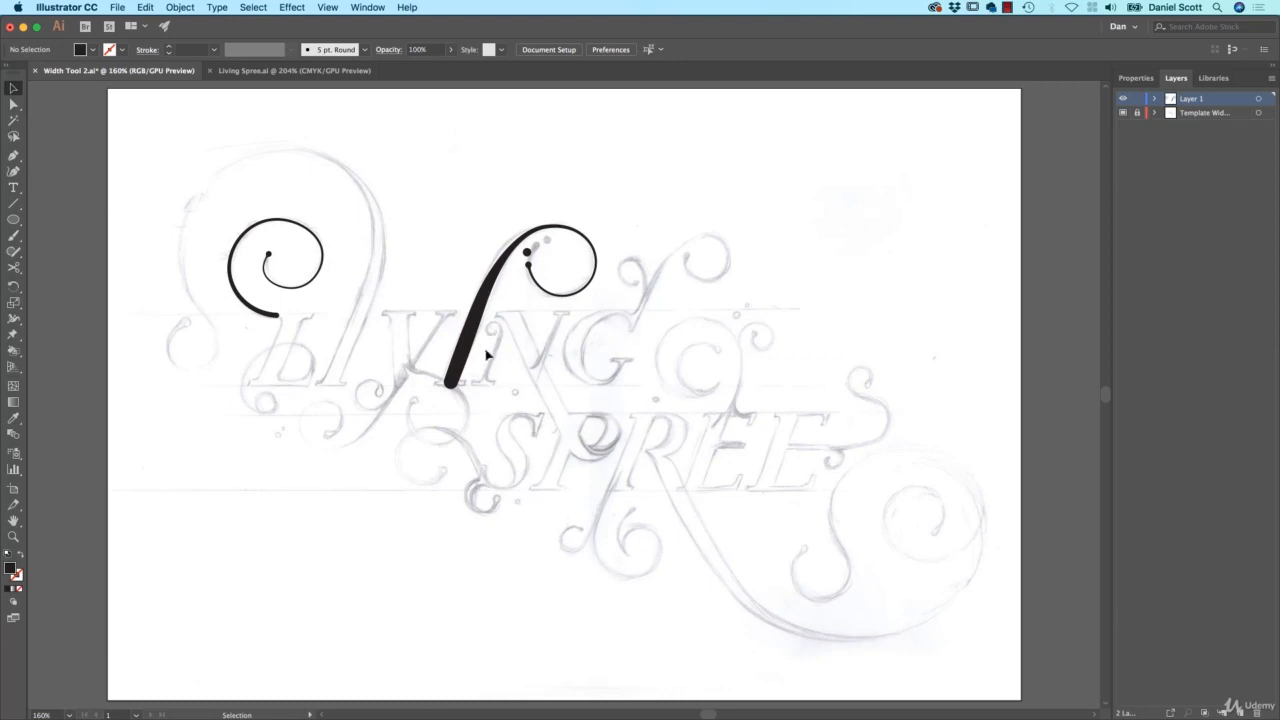
{"action": "left_click", "coordinate": [262, 315]}
{"action": "left_click", "coordinate": [317, 376]}
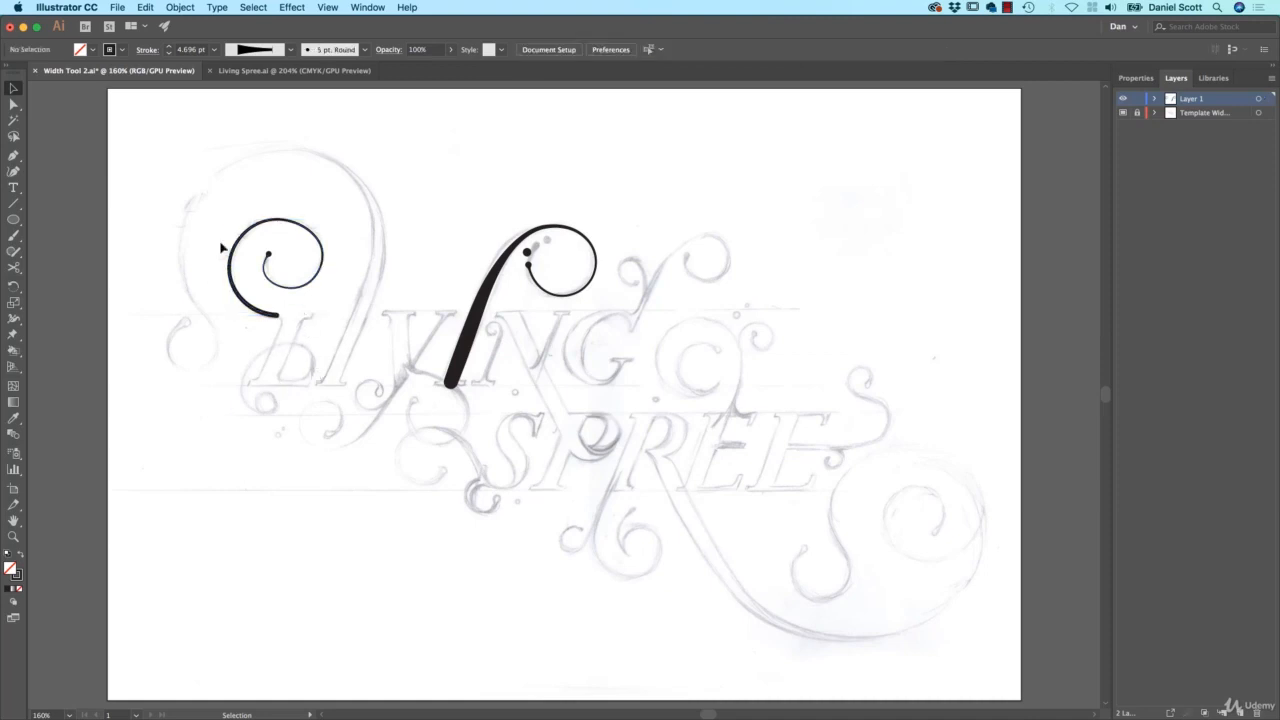